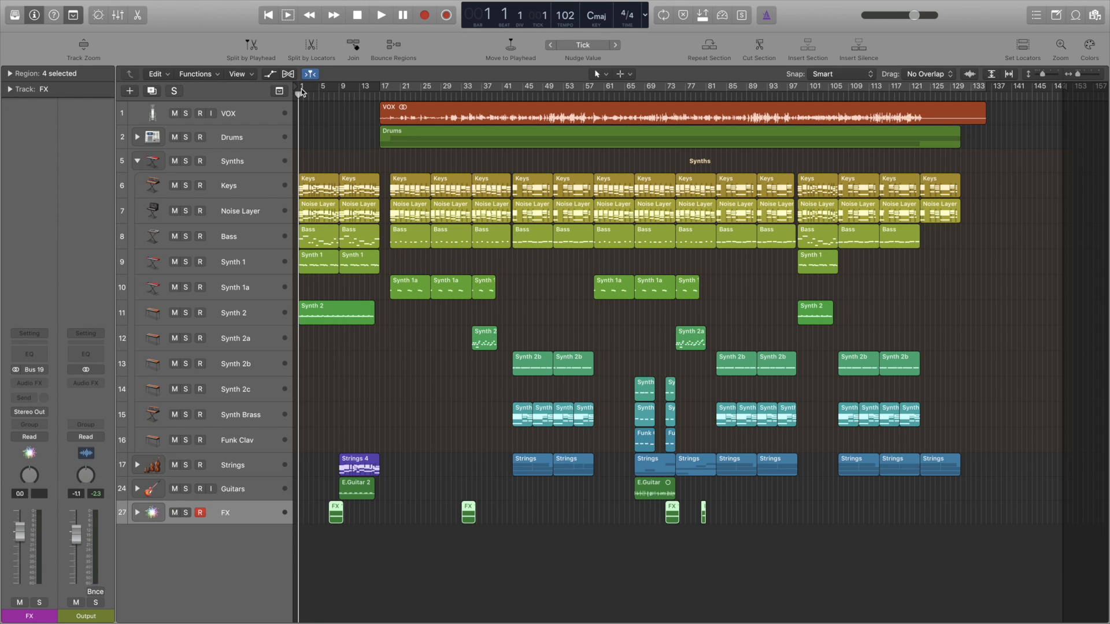
Step: Play the full arrangement from bar 17 through the first verse and chorus, stopping around bar 59
{"action": "left_click_drag", "start_coordinate": [299, 103], "coordinate": [381, 105]}
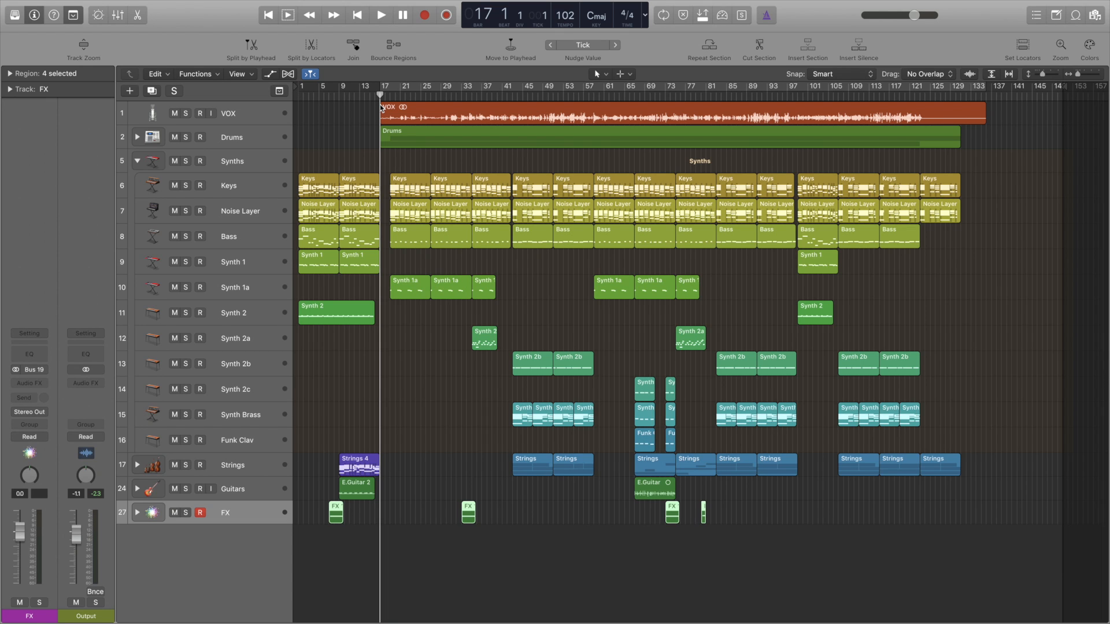
{"action": "key", "text": "space"}
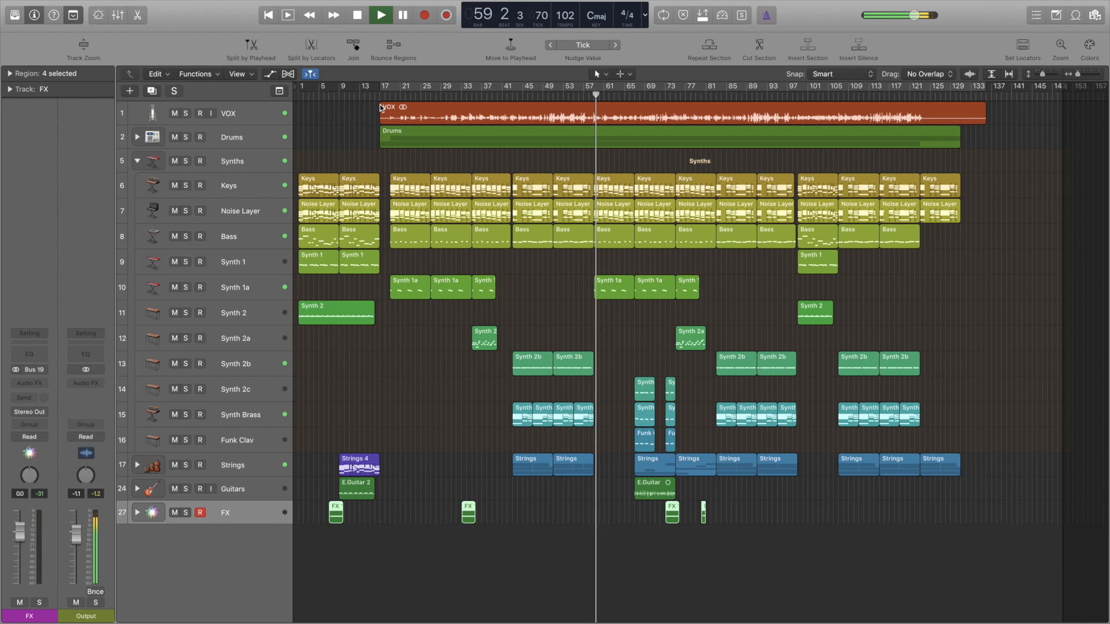
{"action": "key", "text": "space"}
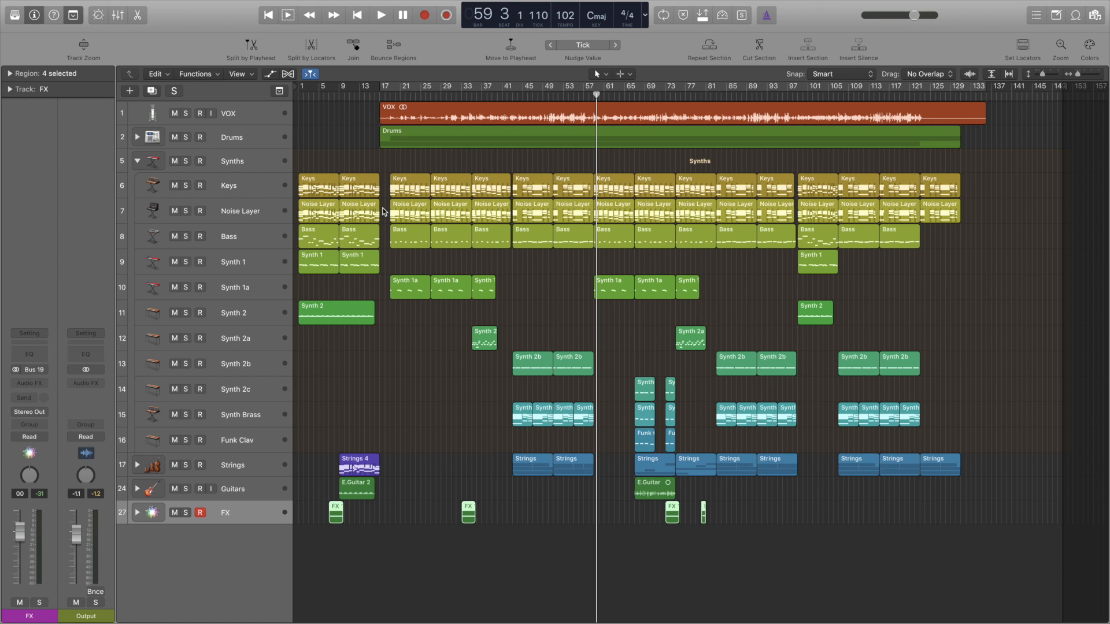
Step: Return the playhead to bar 17 and solo only the VOX and Drums tracks
{"action": "left_click", "coordinate": [377, 95]}
{"action": "left_click_drag", "start_coordinate": [376, 95], "coordinate": [383, 96]}
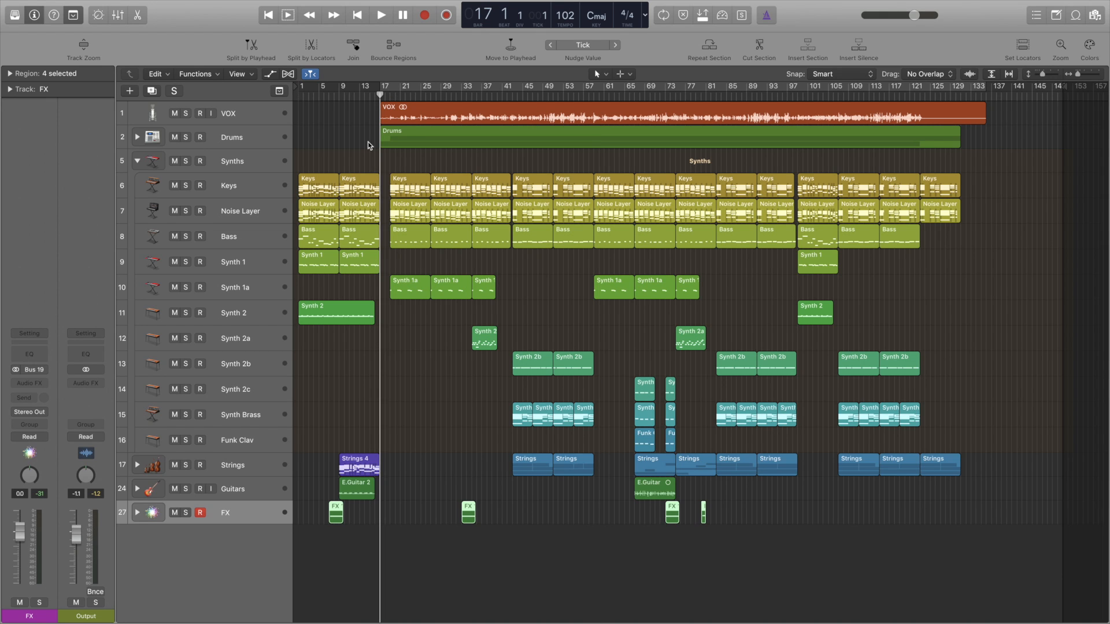
{"action": "left_click", "coordinate": [185, 138]}
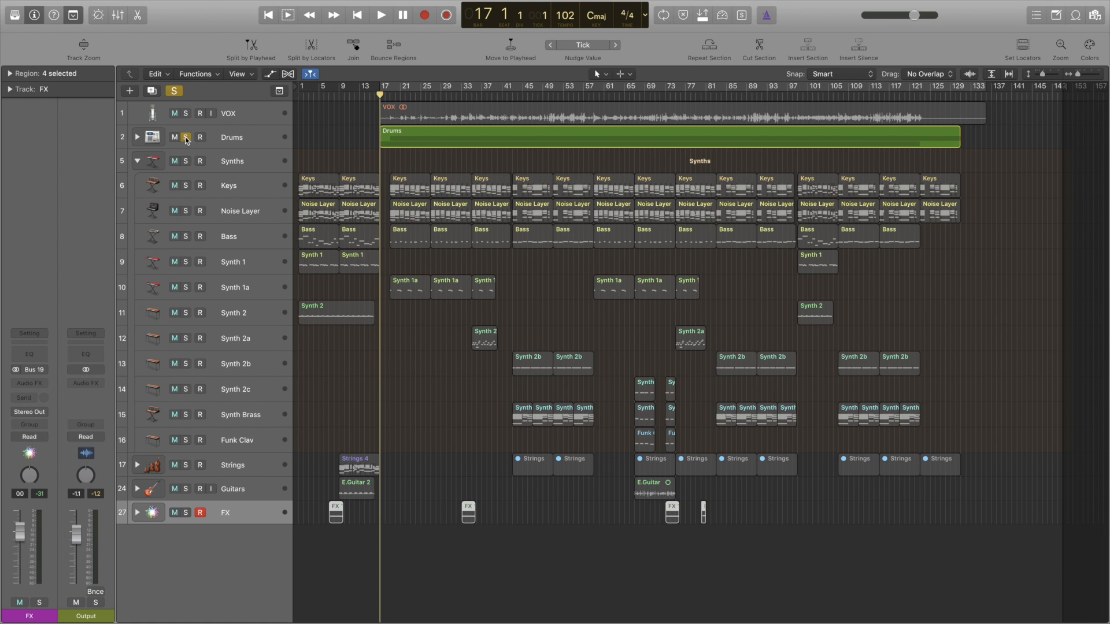
{"action": "left_click", "coordinate": [186, 185]}
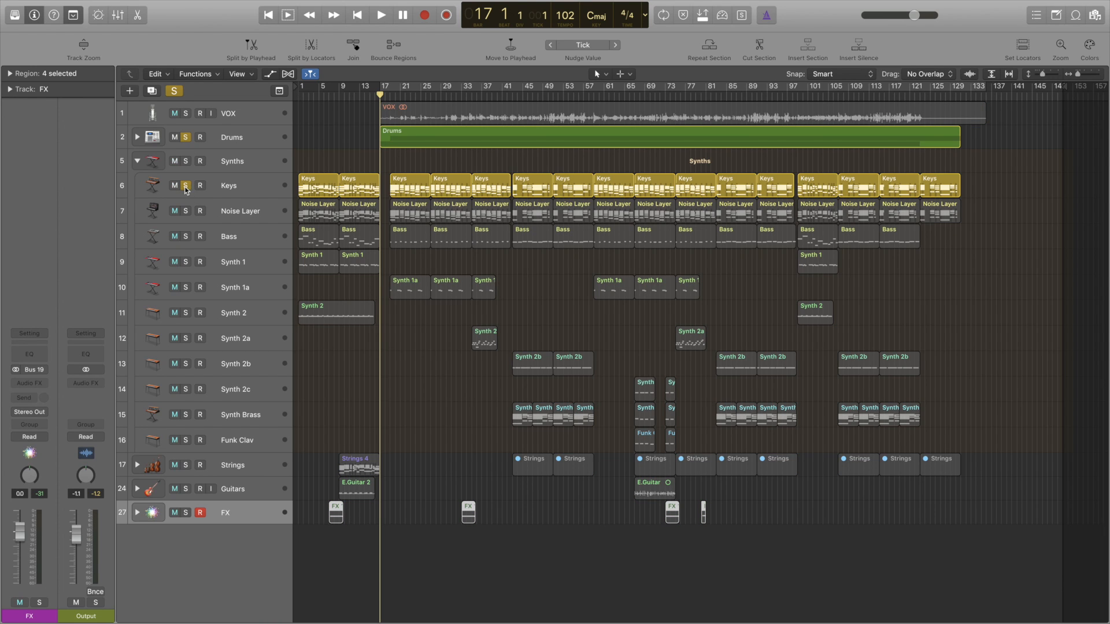
{"action": "left_click", "coordinate": [185, 113]}
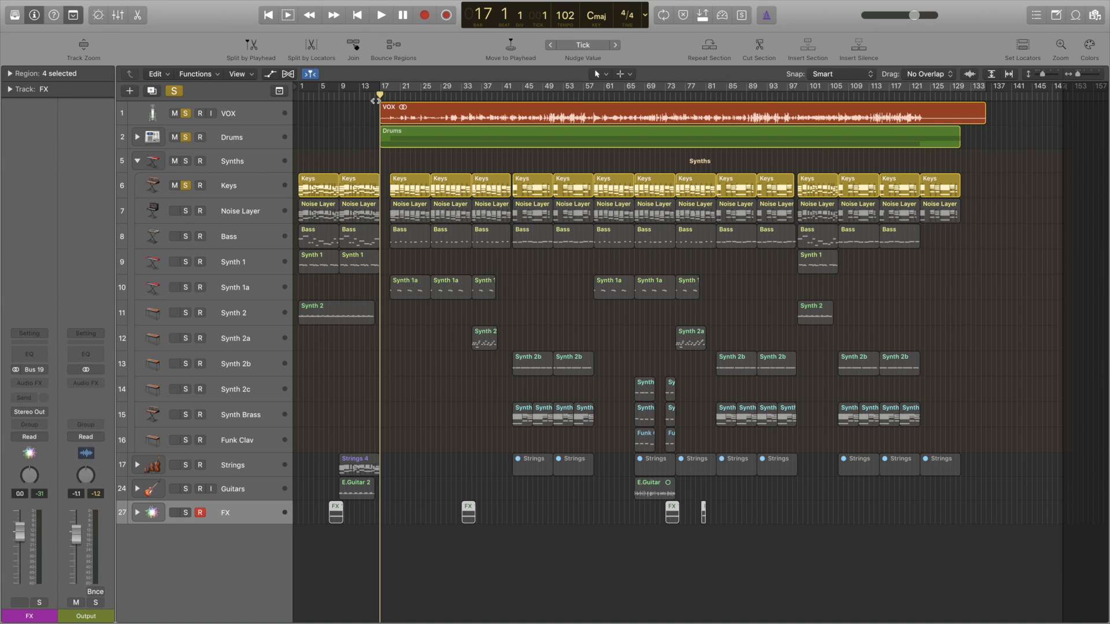
{"action": "left_click", "coordinate": [185, 186]}
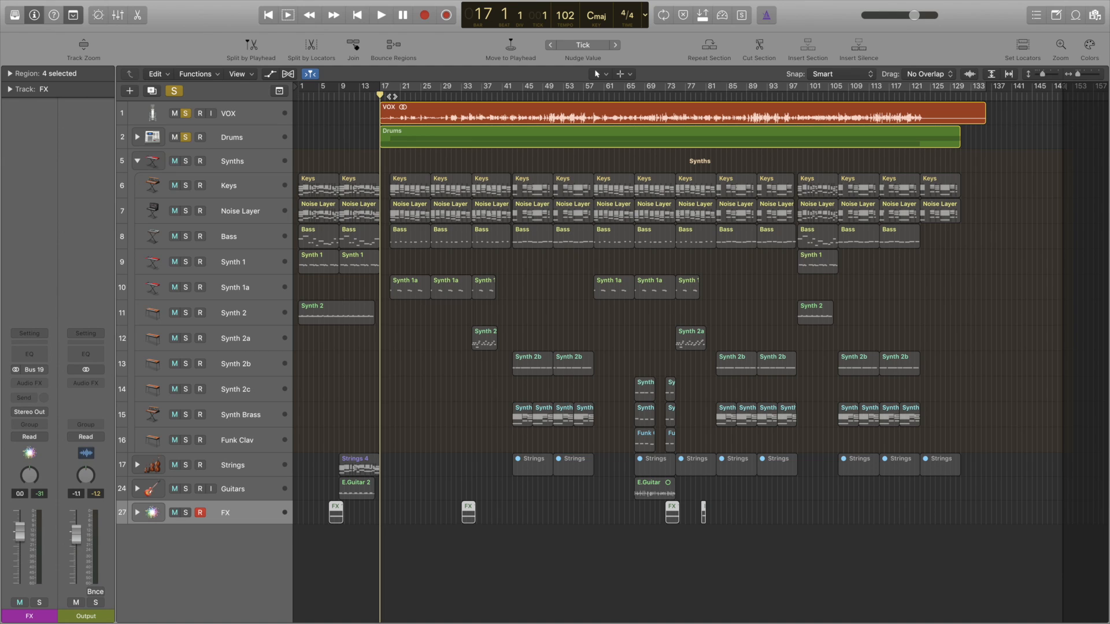
Step: Play the soloed VOX and Drums tracks from the start of the verse, stopping around bar 26
{"action": "left_click", "coordinate": [397, 96]}
{"action": "key", "text": "space"}
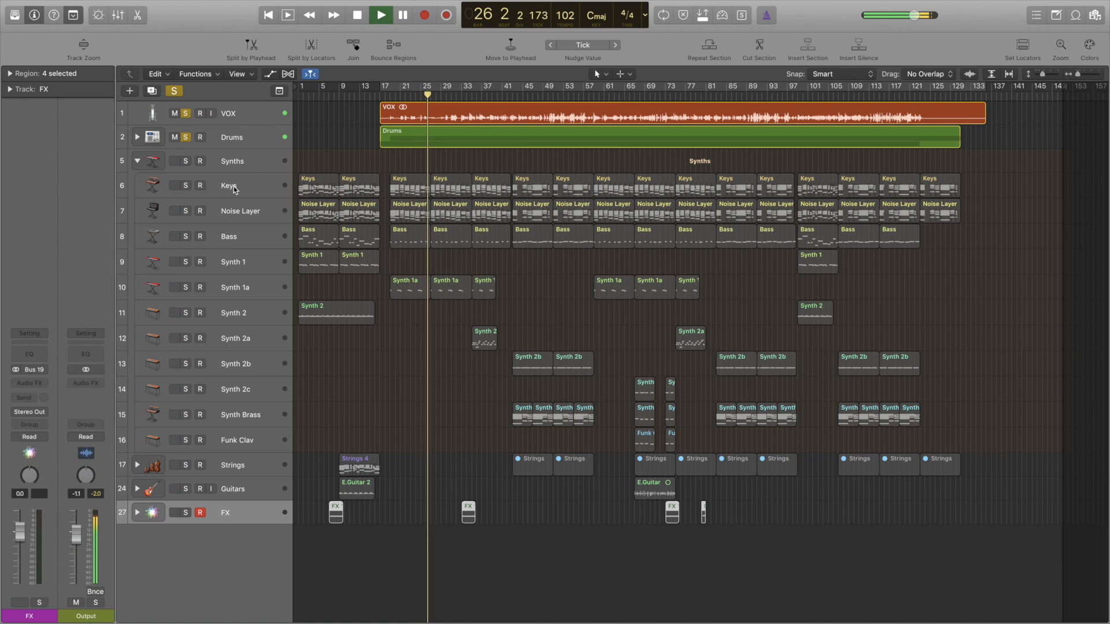
{"action": "key", "text": "space"}
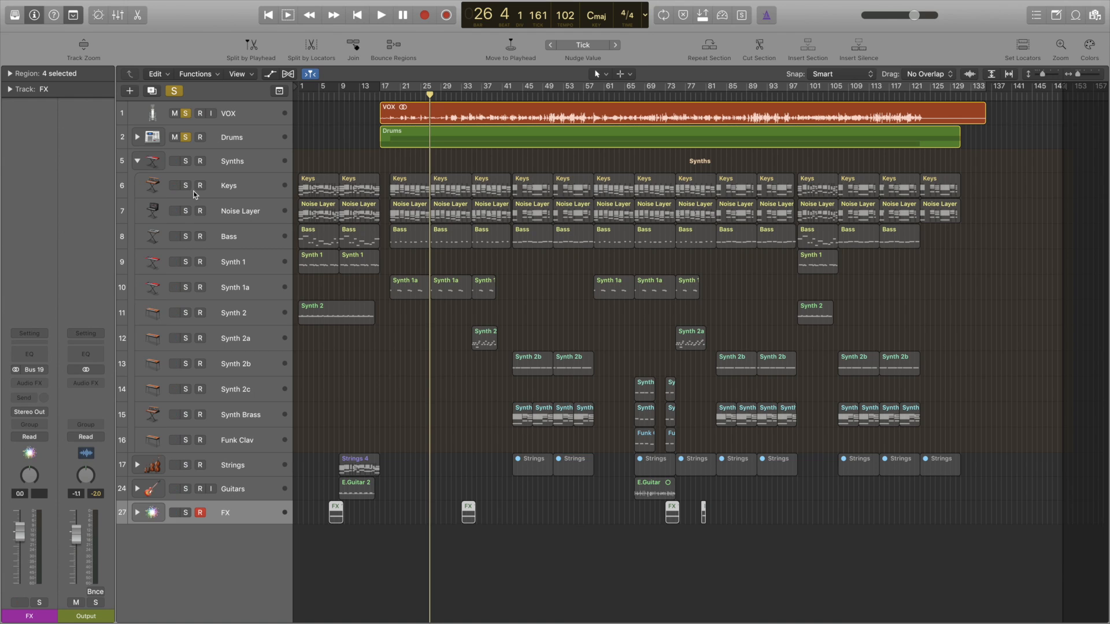
Step: Add the Keys track to the soloed tracks and play on from bar 26
{"action": "left_click", "coordinate": [186, 185]}
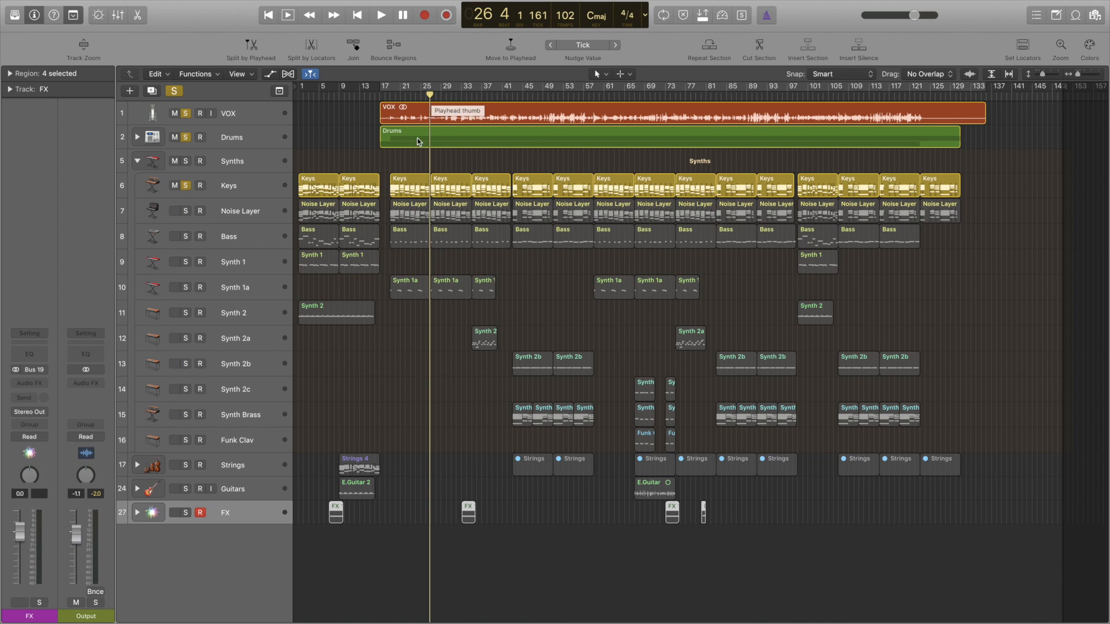
{"action": "key", "text": "space"}
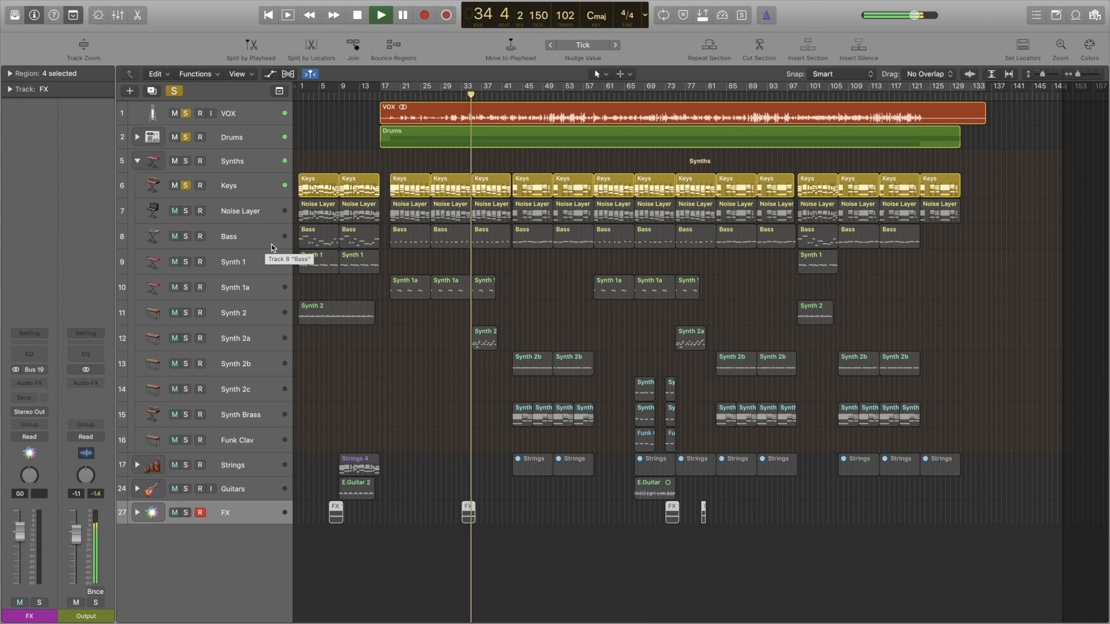
{"action": "key", "text": "space"}
Step: Add the Bass track to the soloed tracks and play the section again from about bar 27
{"action": "left_click", "coordinate": [185, 237]}
{"action": "left_click", "coordinate": [431, 92]}
{"action": "key", "text": "space"}
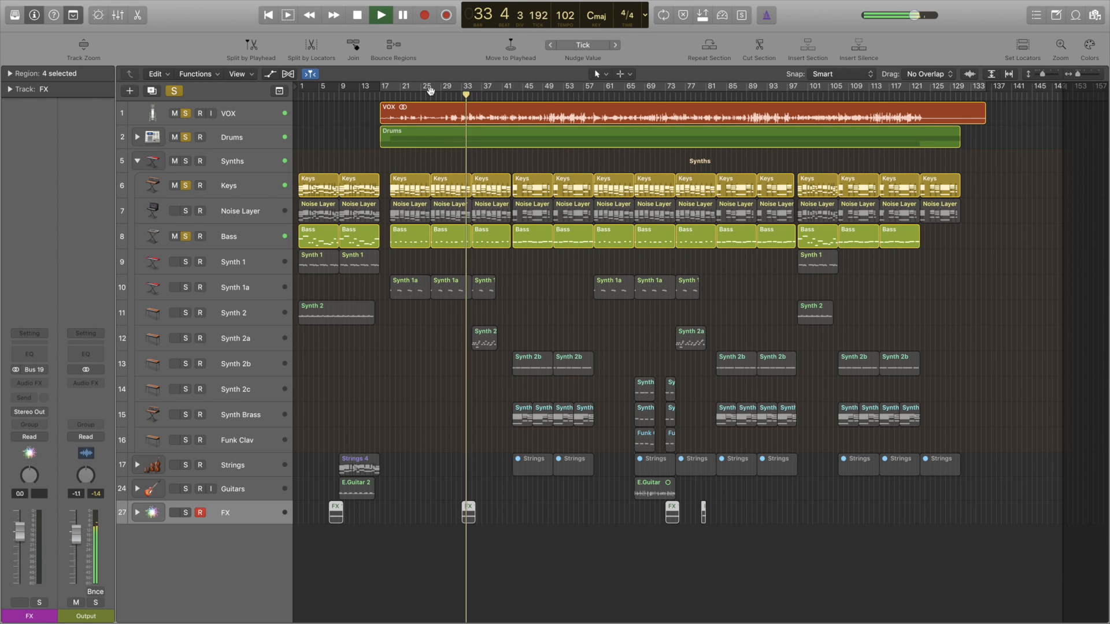
{"action": "key", "text": "space"}
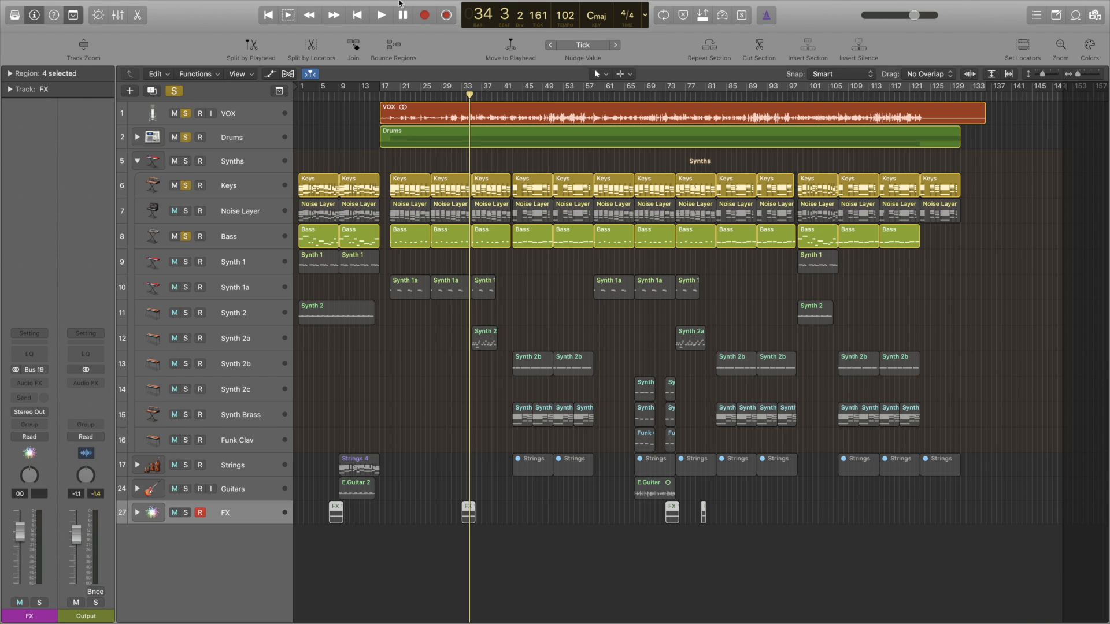
Step: Place the playhead at bar 19, open the Keys track's Retro Synth and move its window clear of the track headers
{"action": "left_click", "coordinate": [390, 96]}
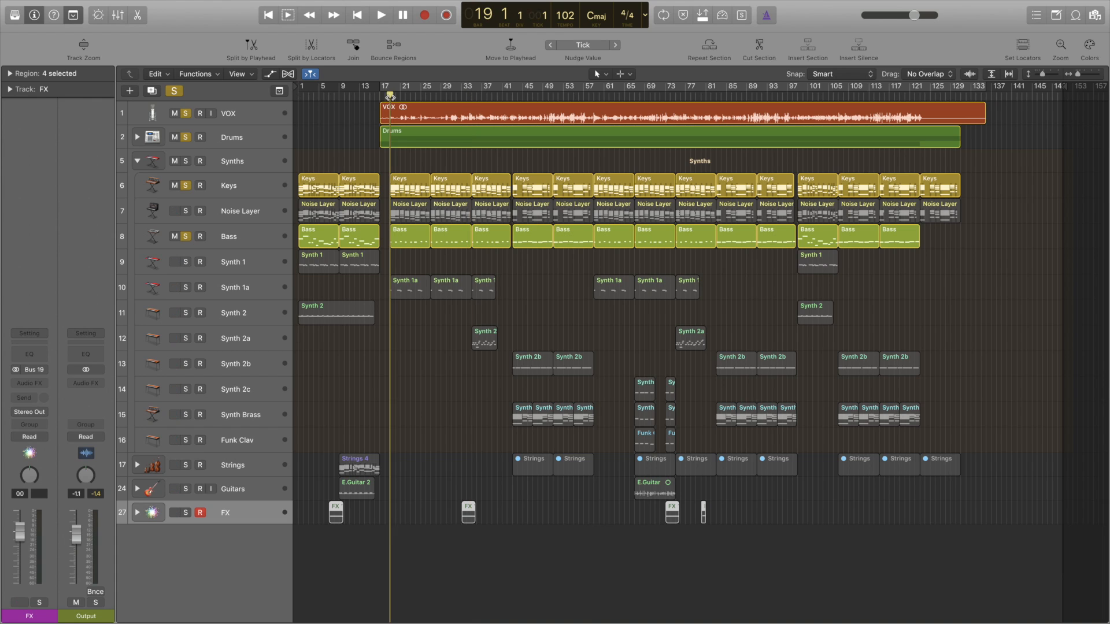
{"action": "left_click", "coordinate": [229, 185]}
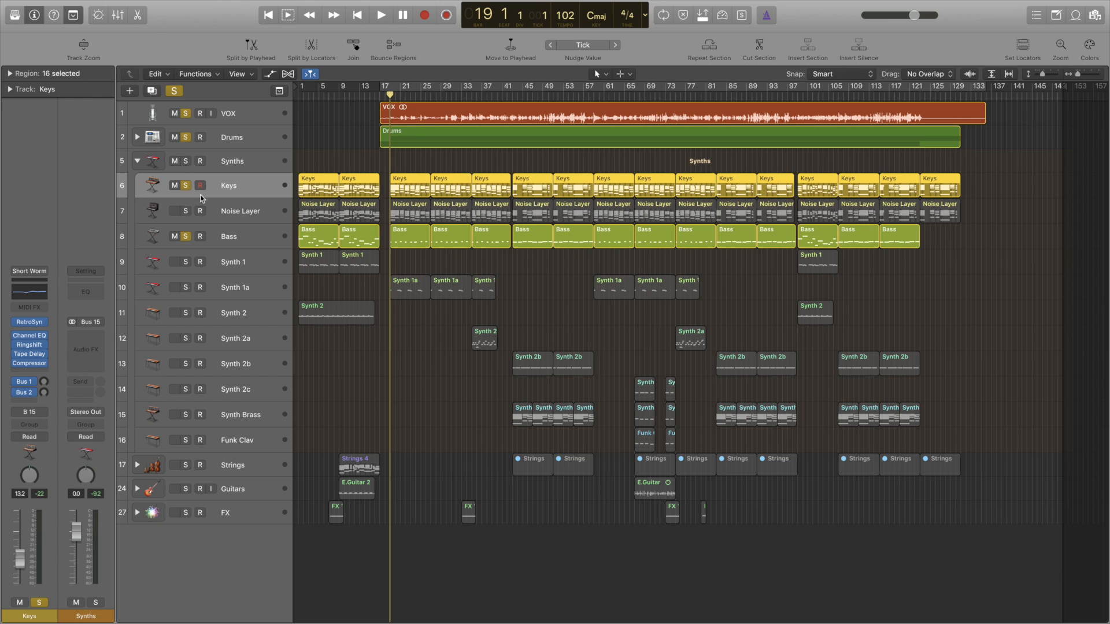
{"action": "mouse_move", "coordinate": [24, 325]}
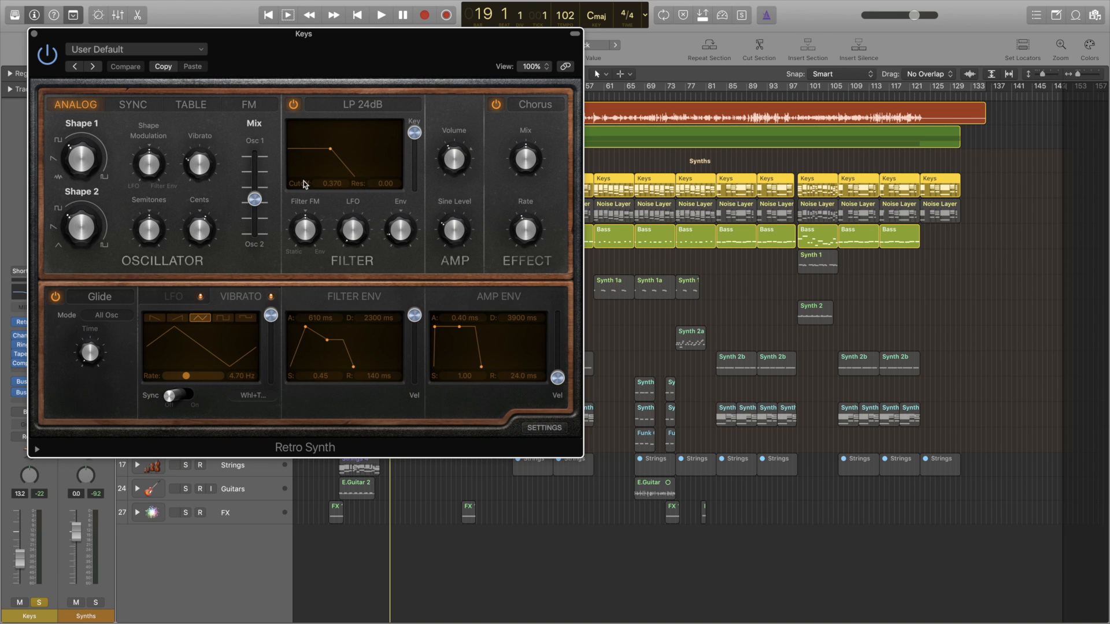
{"action": "left_click_drag", "start_coordinate": [355, 55], "coordinate": [629, 108]}
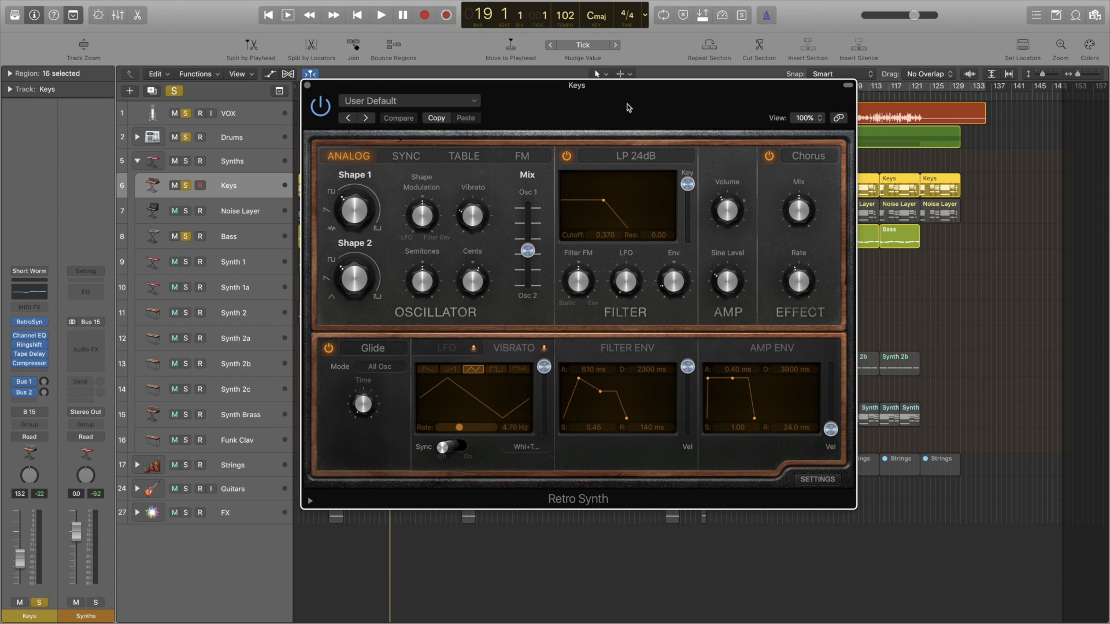
Step: Show the Library with the Keys track's Short Worm patch and close the Retro Synth window
{"action": "left_click", "coordinate": [10, 15]}
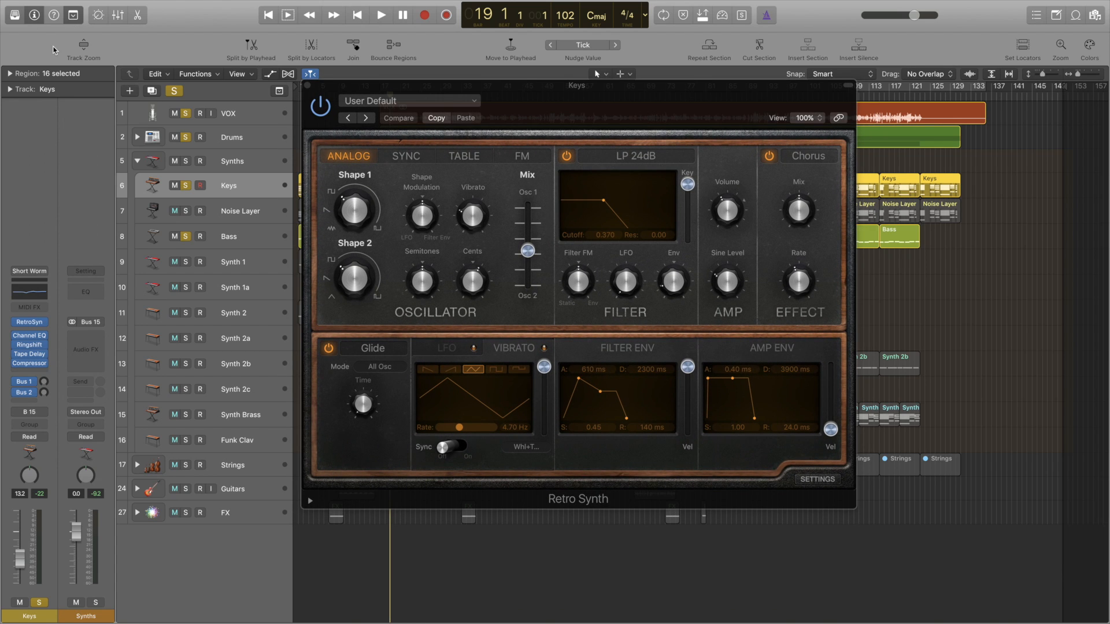
{"action": "key", "text": "y"}
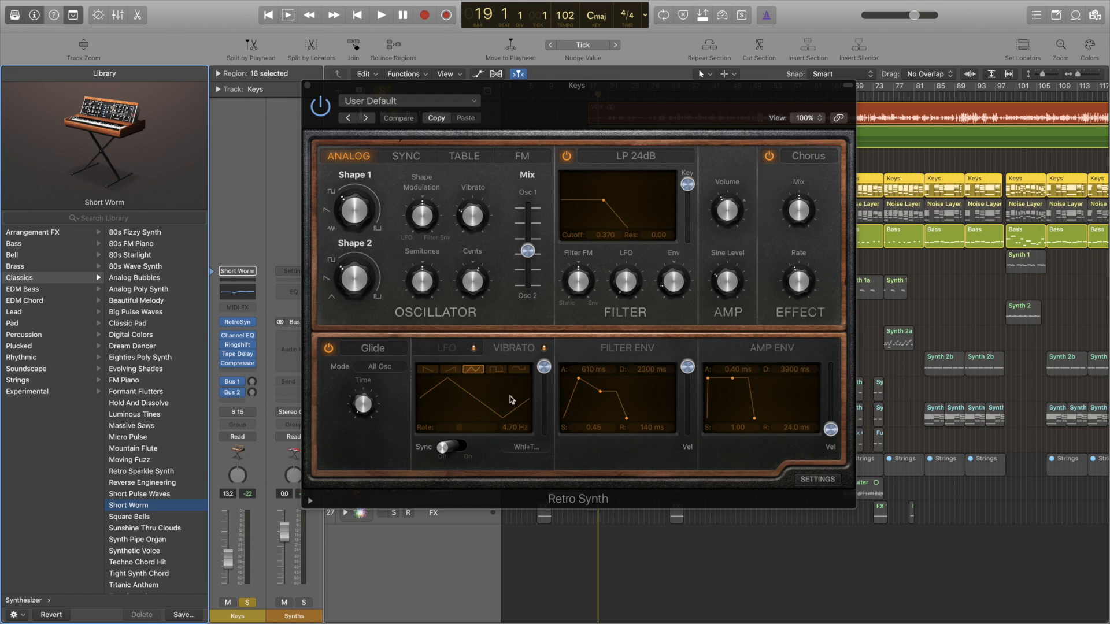
{"action": "mouse_move", "coordinate": [573, 276]}
{"action": "left_click", "coordinate": [308, 87]}
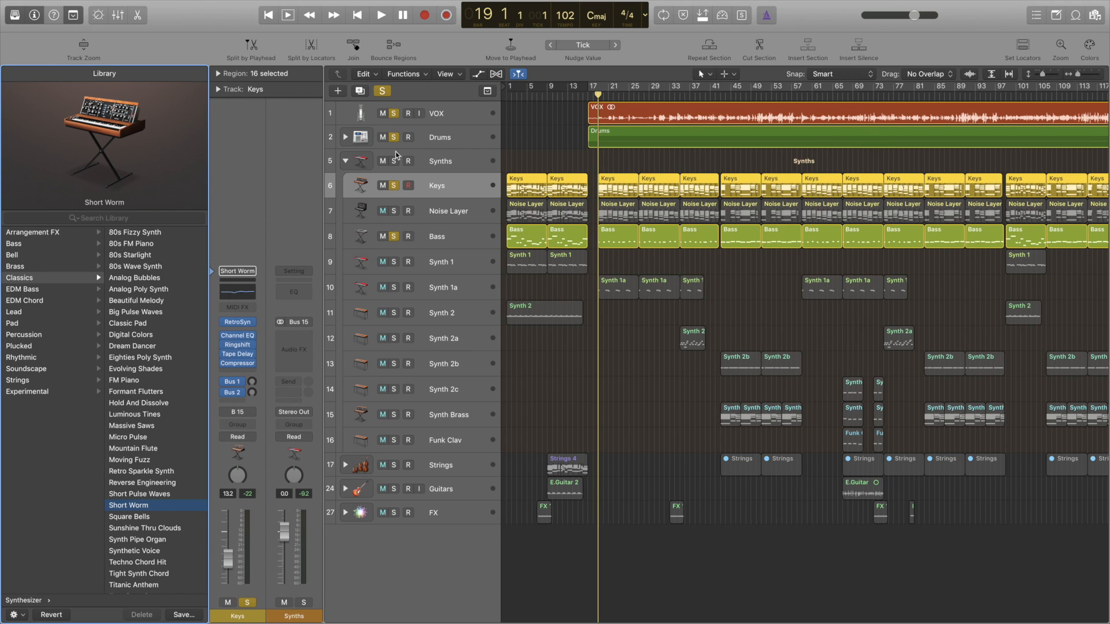
Step: Select the Bass track and look at the instrument on its channel strip
{"action": "left_click", "coordinate": [433, 234]}
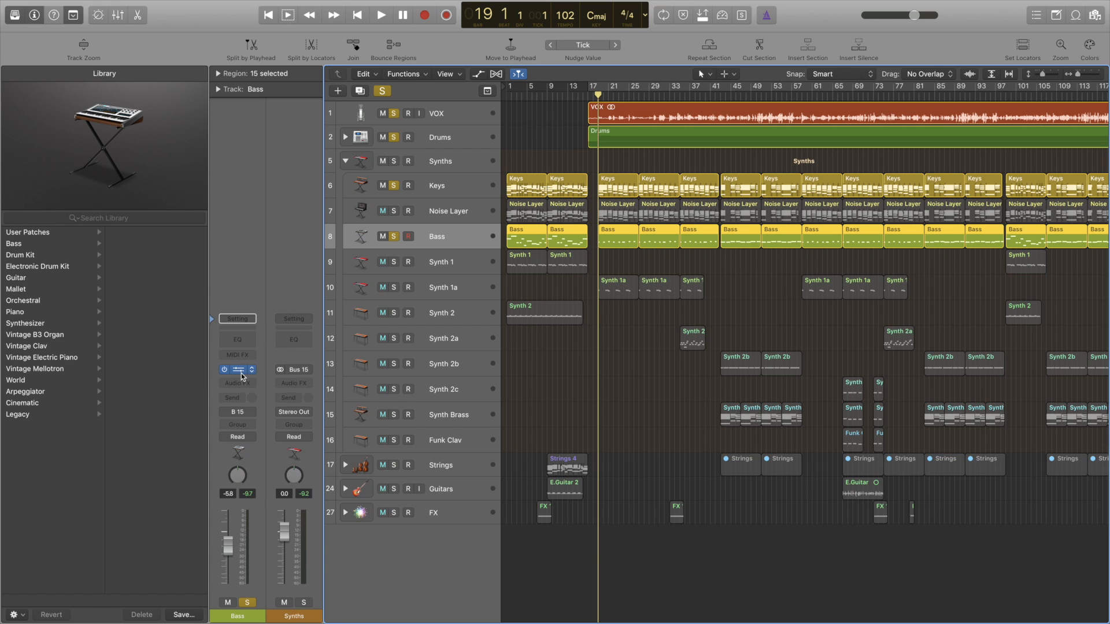
{"action": "key", "text": "v"}
Step: Solo only the Keys and Noise Layer tracks, unsoloing Bass, Drums and VOX, and play them from bar 19
{"action": "left_click", "coordinate": [449, 222]}
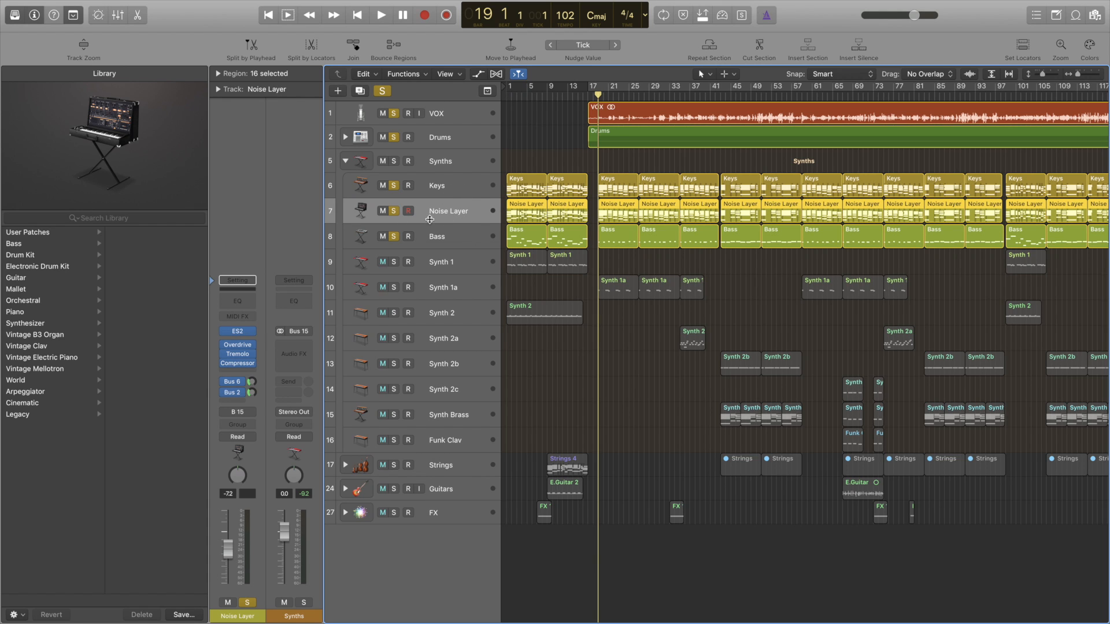
{"action": "left_click", "coordinate": [394, 236]}
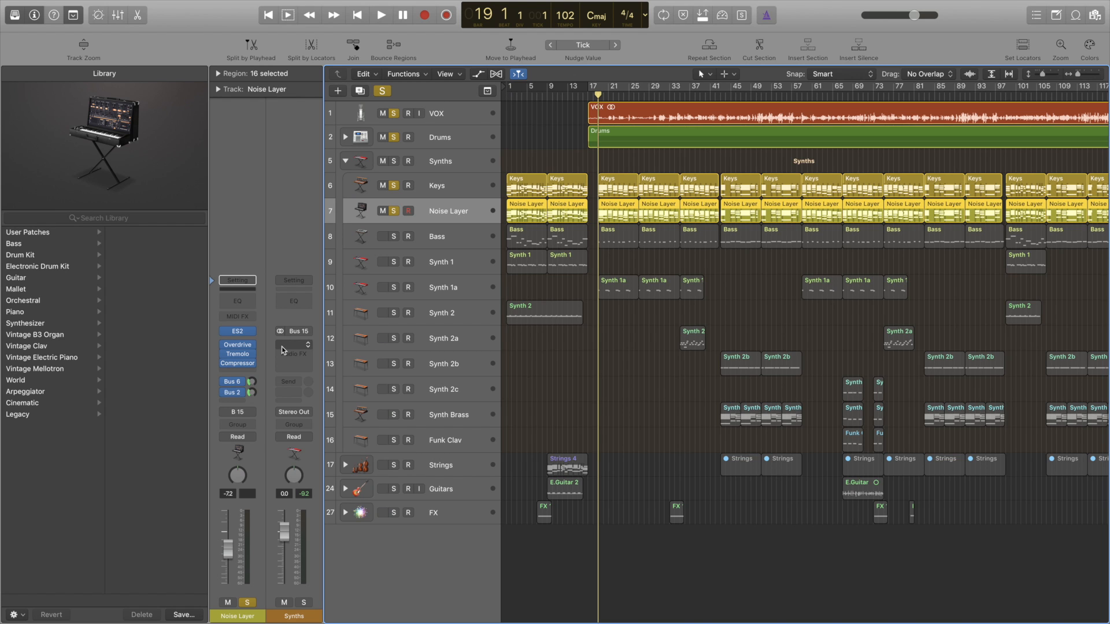
{"action": "left_click", "coordinate": [393, 138]}
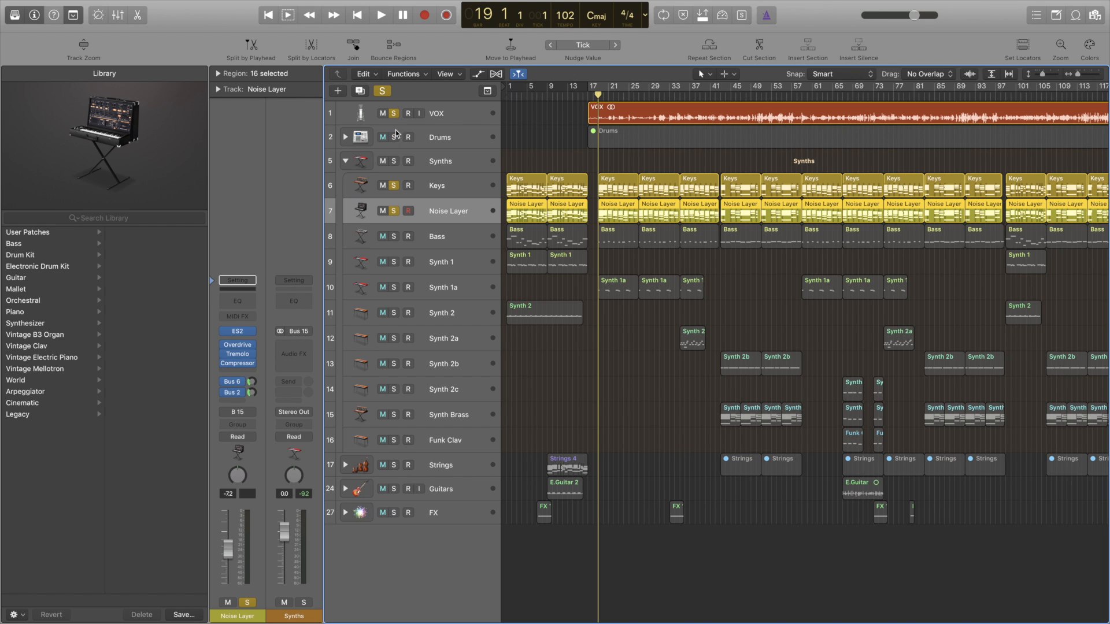
{"action": "left_click", "coordinate": [393, 114]}
{"action": "key", "text": "space"}
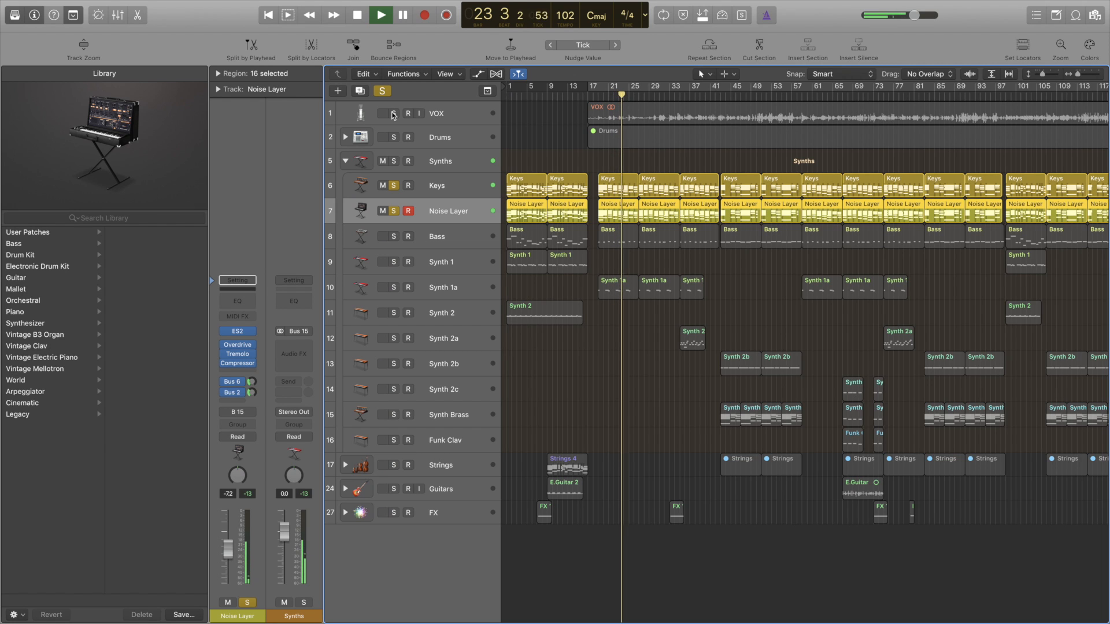
{"action": "key", "text": "space"}
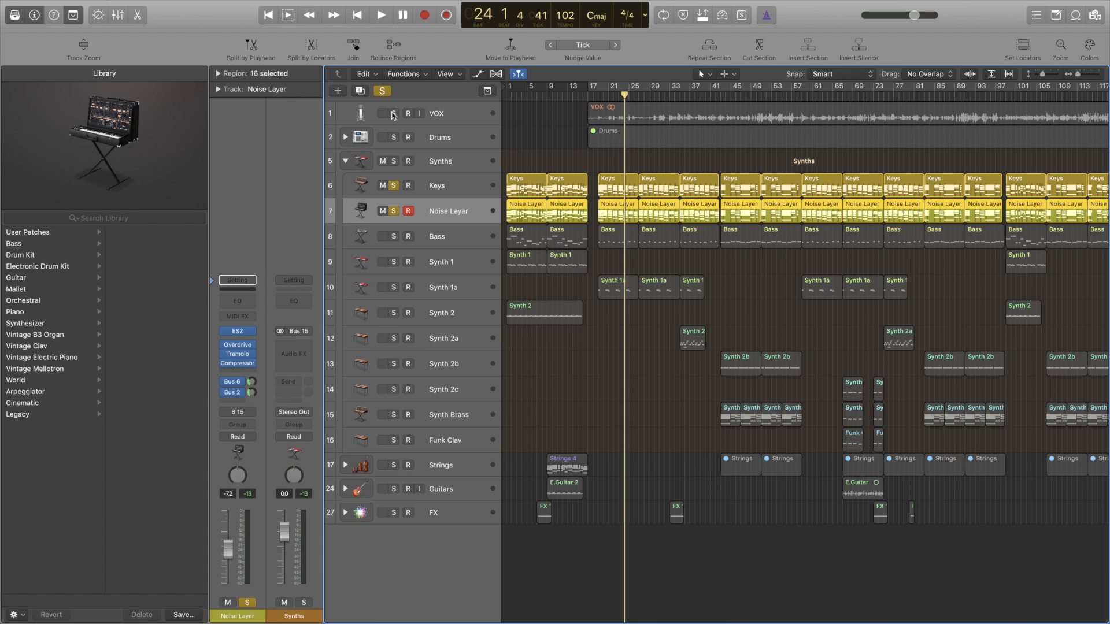
Step: Select the Synth 1a track and make it the only soloed track
{"action": "left_click", "coordinate": [434, 290]}
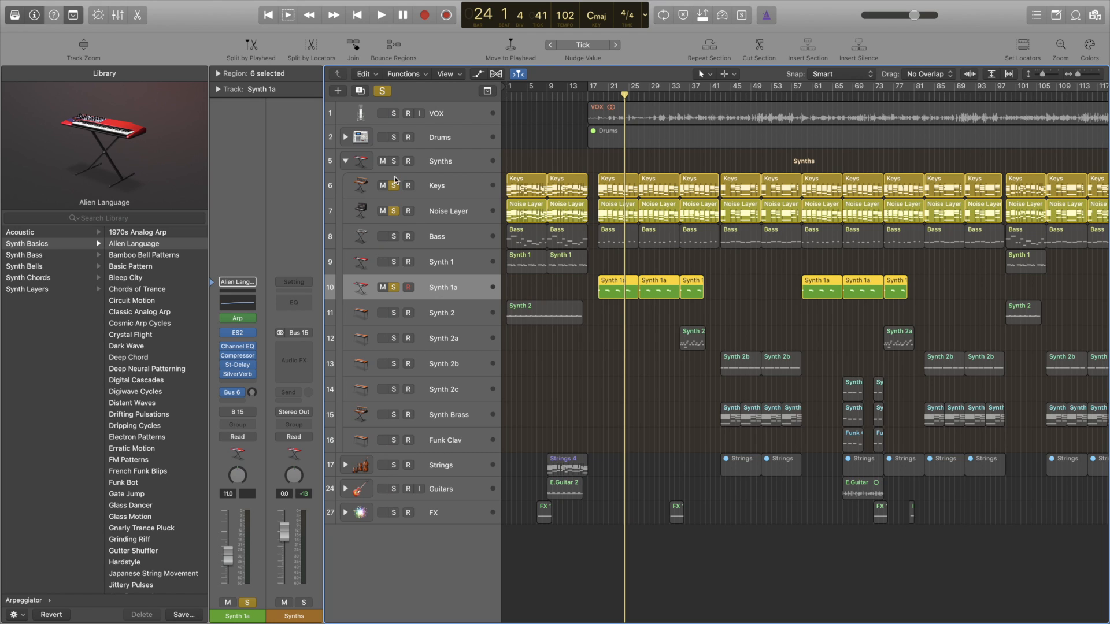
{"action": "left_click", "coordinate": [397, 211]}
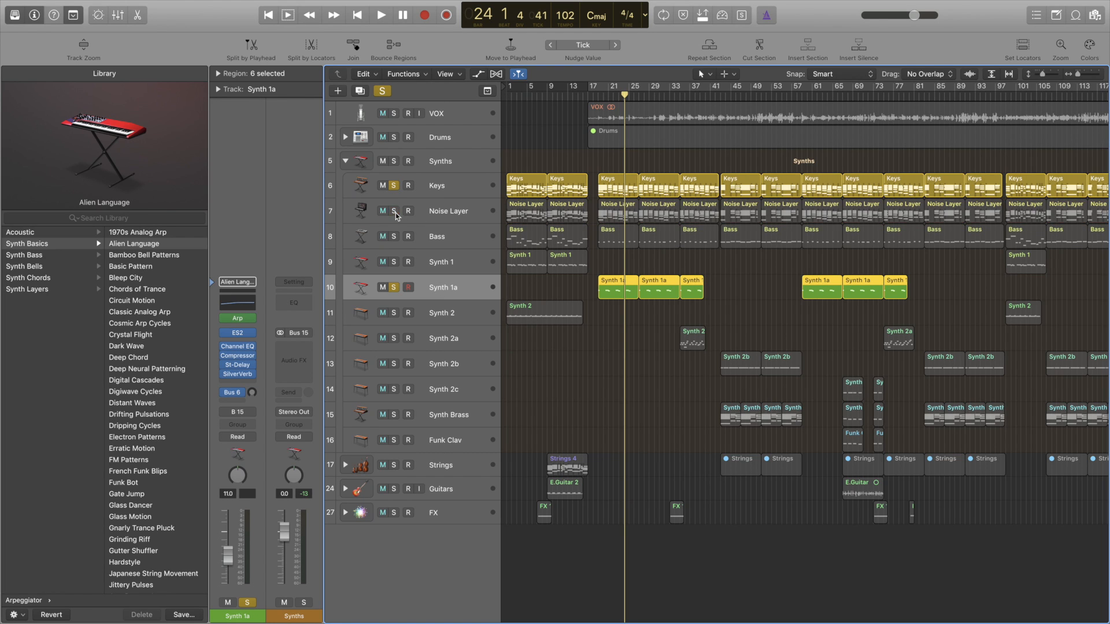
{"action": "left_click", "coordinate": [395, 191]}
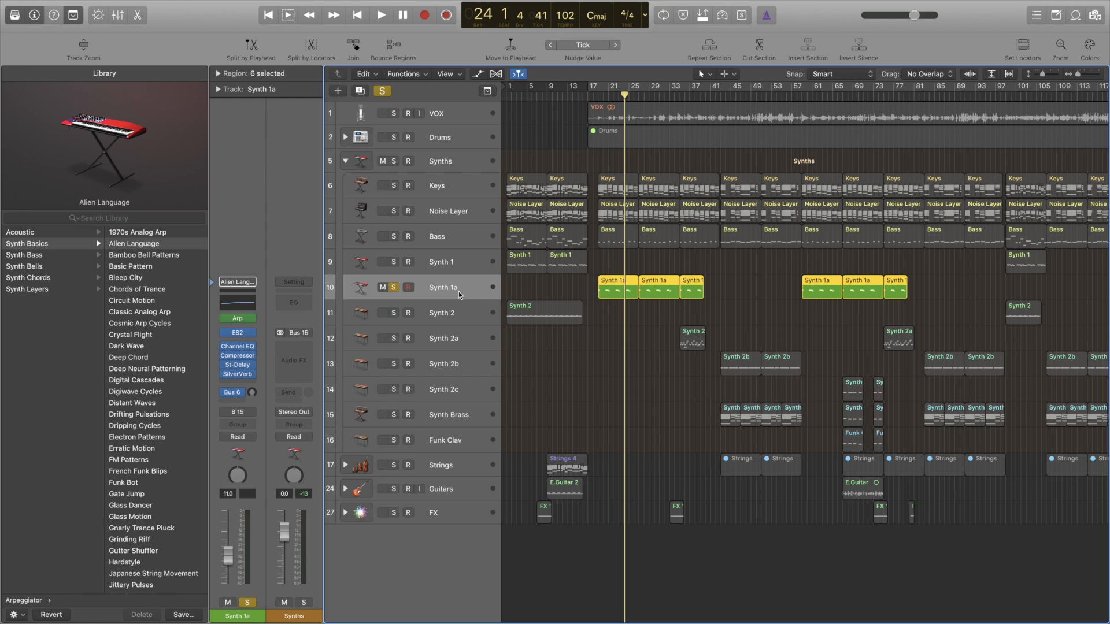
Step: Play the soloed Synth 1a part from the start of its first region at bar 19, stopping around bar 23
{"action": "key", "text": "super+Right"}
{"action": "key", "text": "super+Right"}
{"action": "key", "text": "super+Right"}
{"action": "key", "text": "super+Right"}
{"action": "key", "text": "super+Right"}
{"action": "key", "text": "super+Right"}
{"action": "key", "text": "super+Right"}
{"action": "key", "text": "super+Right"}
{"action": "key", "text": "super+Right"}
{"action": "key", "text": "super+Right"}
{"action": "key", "text": "super+Right"}
{"action": "key", "text": "super+Right"}
{"action": "key", "text": "super+Right"}
{"action": "key", "text": "super+Right"}
{"action": "key", "text": "super+Right"}
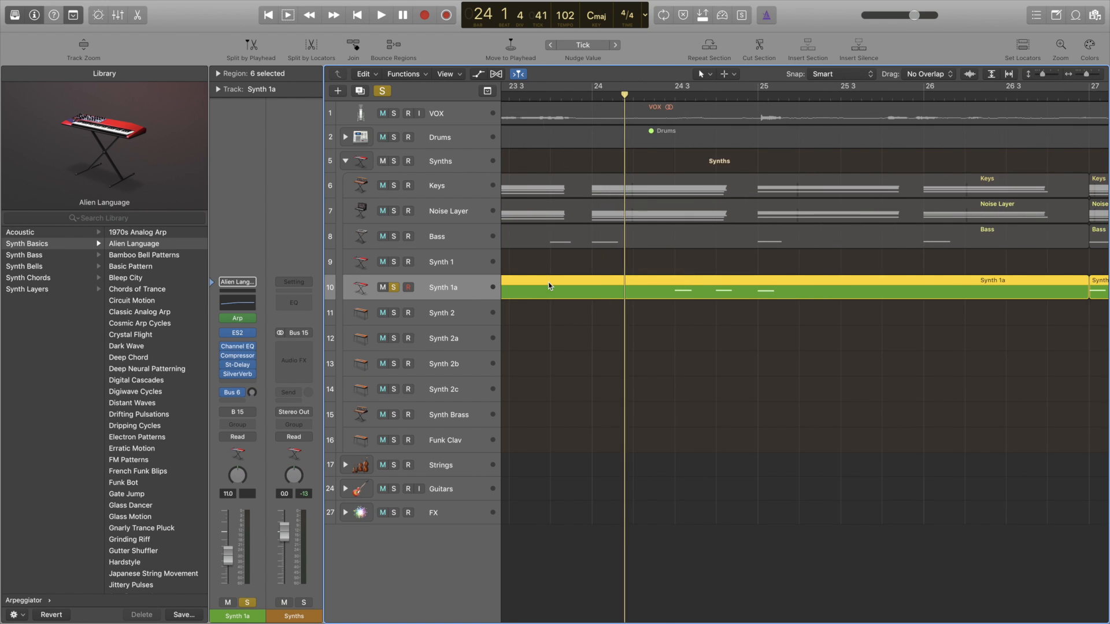
{"action": "key", "text": "super+Left"}
{"action": "key", "text": "super+Left"}
{"action": "key", "text": "super+Left"}
{"action": "key", "text": "super+Left"}
{"action": "key", "text": "super+Left"}
{"action": "key", "text": "super+Left"}
{"action": "key", "text": "super+Left"}
{"action": "key", "text": "super+Left"}
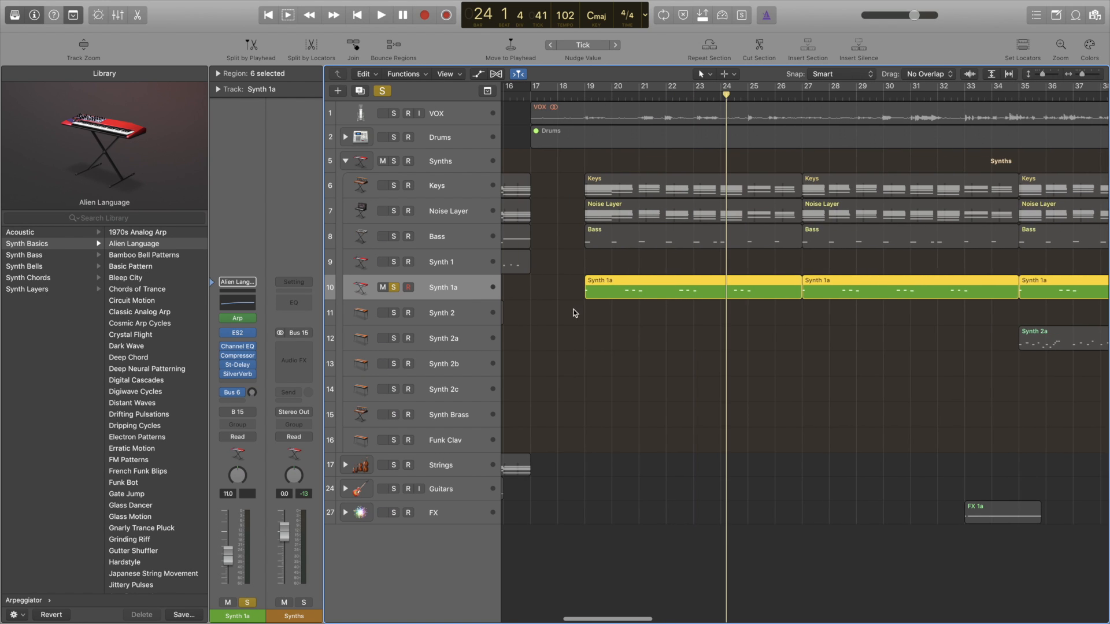
{"action": "left_click", "coordinate": [575, 313]}
{"action": "left_click", "coordinate": [585, 98]}
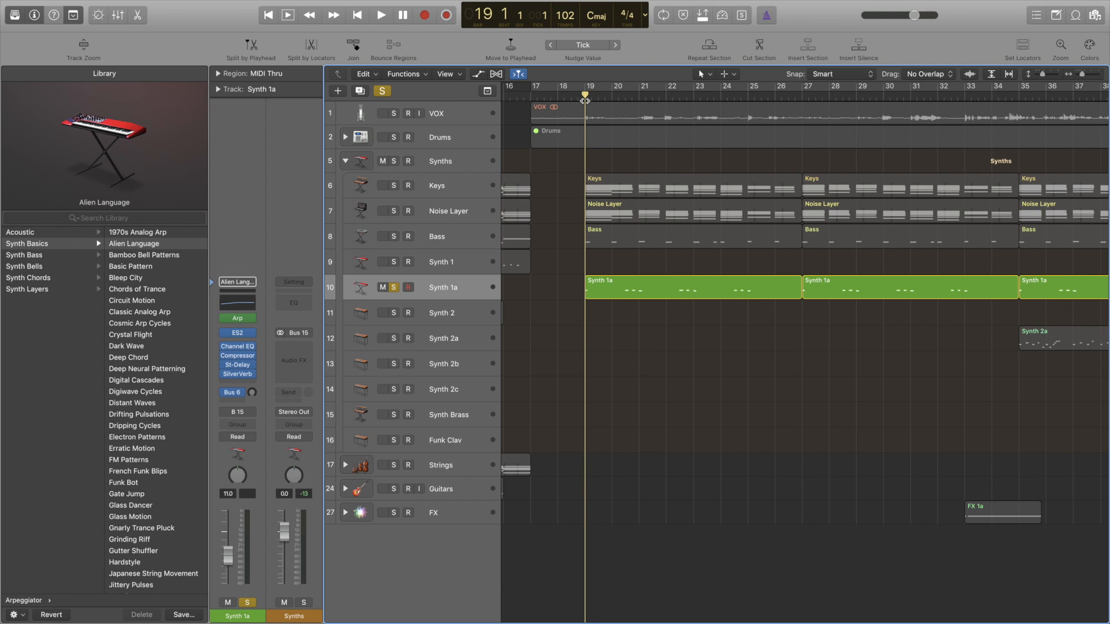
{"action": "key", "text": "space"}
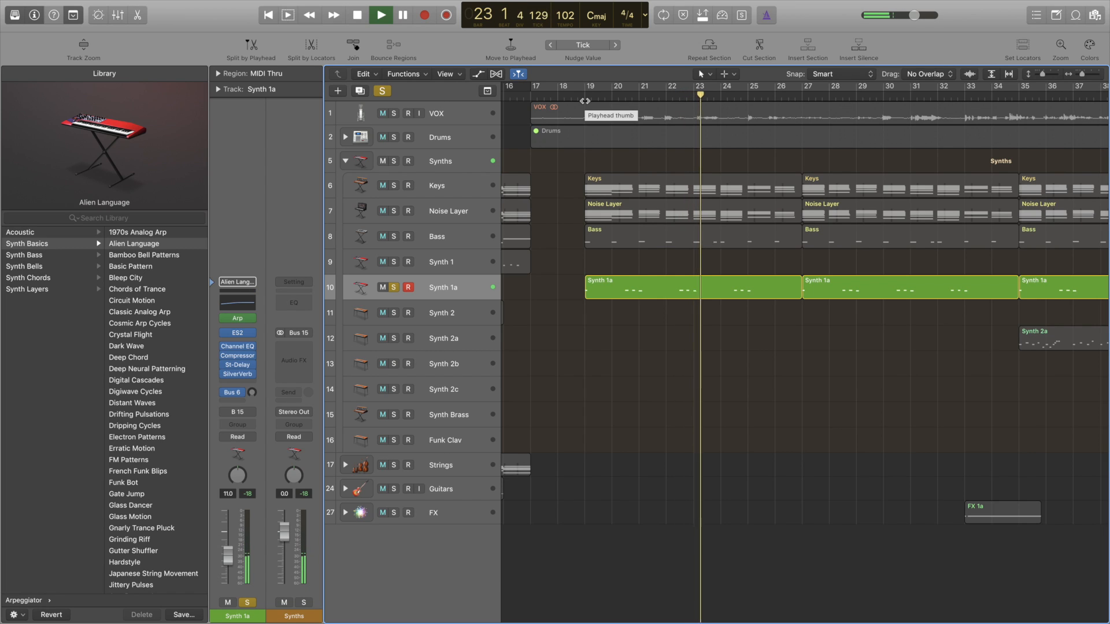
{"action": "key", "text": "space"}
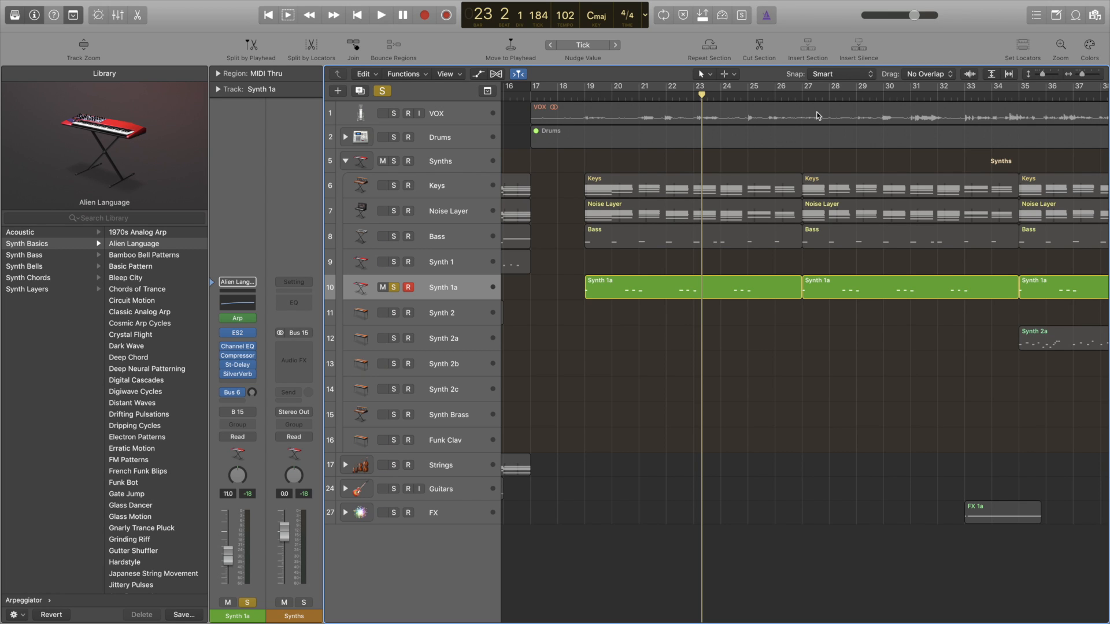
Step: Bypass the Channel EQ, Compressor, St-Delay and SilverVerb effects on the Synth 1a channel strip
{"action": "scroll", "coordinate": [741, 234], "scroll_direction": "left", "scroll_amount": 5}
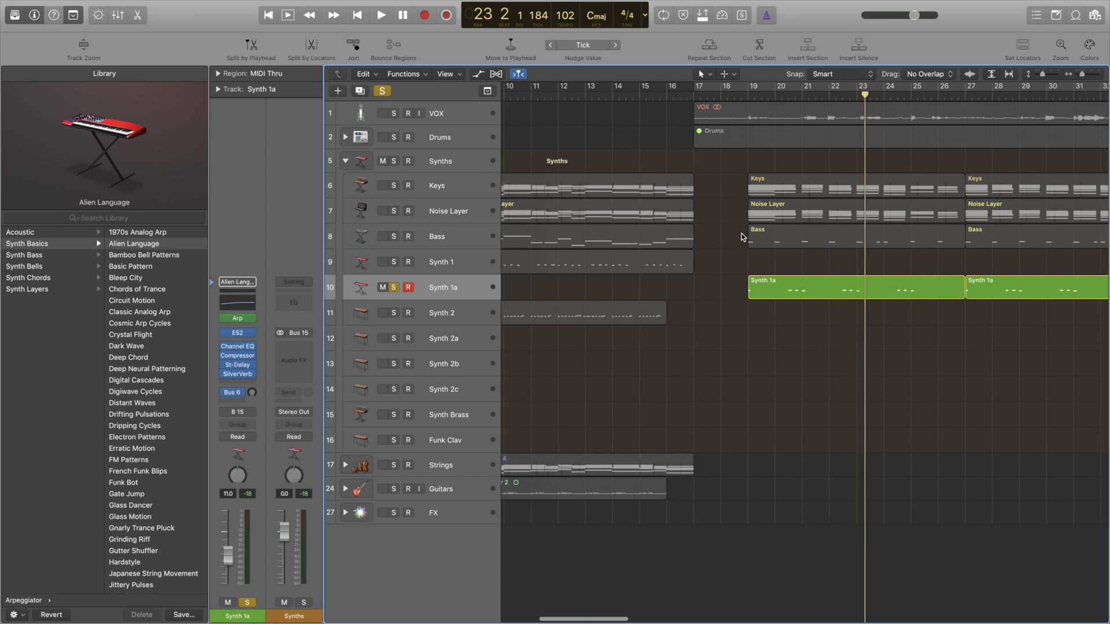
{"action": "scroll", "coordinate": [742, 234], "scroll_direction": "left", "scroll_amount": 5}
{"action": "scroll", "coordinate": [629, 311], "scroll_direction": "right", "scroll_amount": 2}
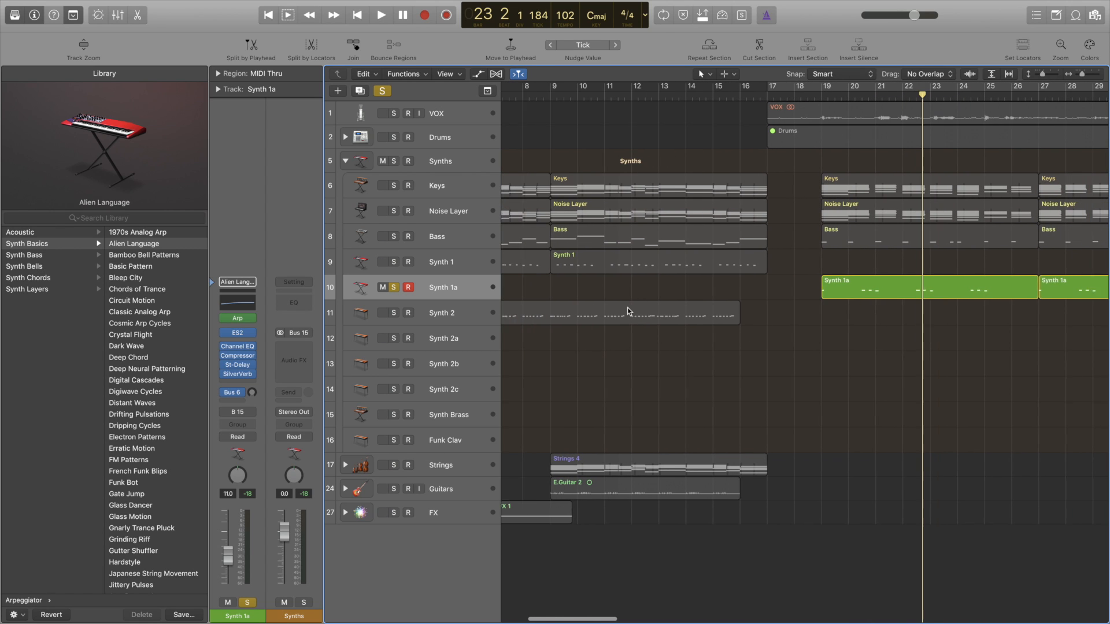
{"action": "scroll", "coordinate": [629, 311], "scroll_direction": "right", "scroll_amount": 1}
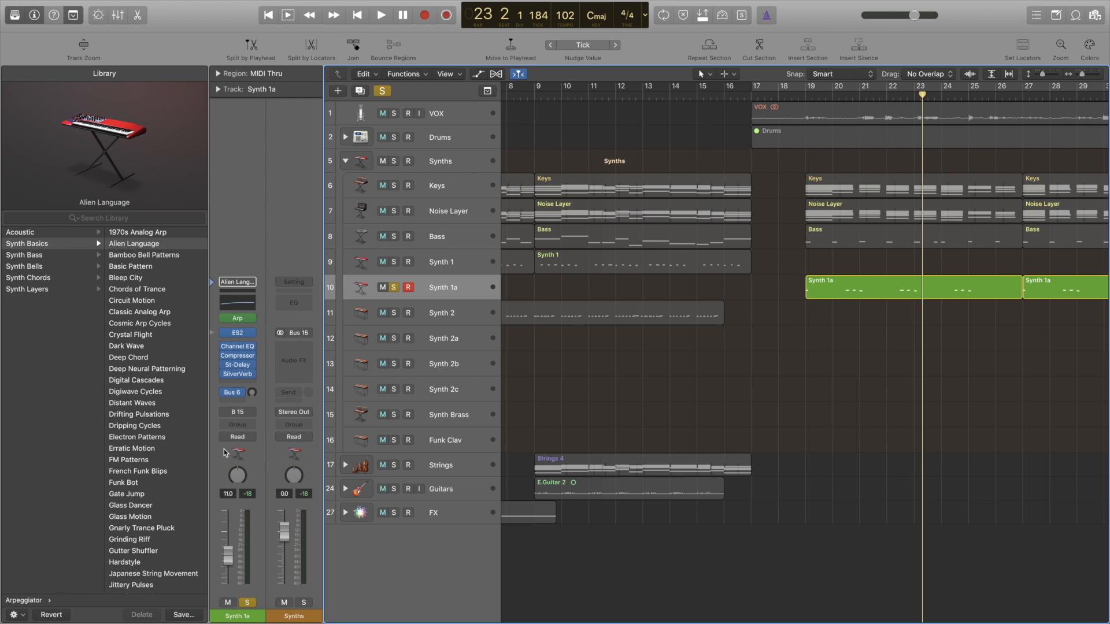
{"action": "left_click", "coordinate": [225, 374]}
{"action": "left_click", "coordinate": [225, 365]}
{"action": "left_click", "coordinate": [225, 356]}
{"action": "left_click", "coordinate": [224, 347]}
Step: Play the soloed Synth 1a part dry from the start of its first region at bar 19, stopping around bar 22
{"action": "left_click", "coordinate": [803, 94]}
{"action": "key", "text": "space"}
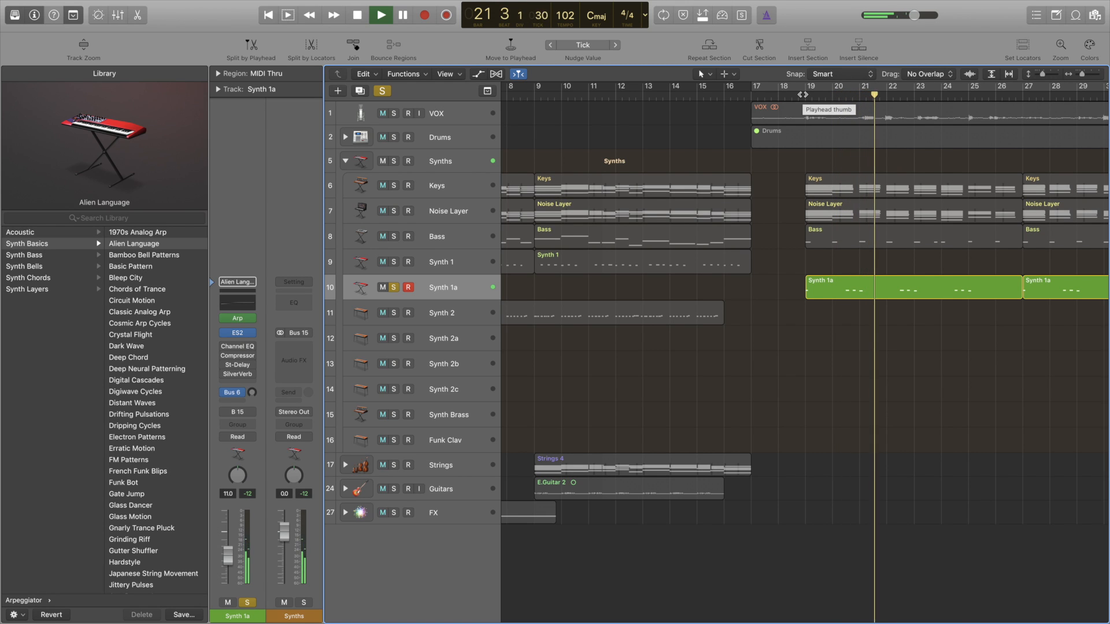
{"action": "key", "text": "space"}
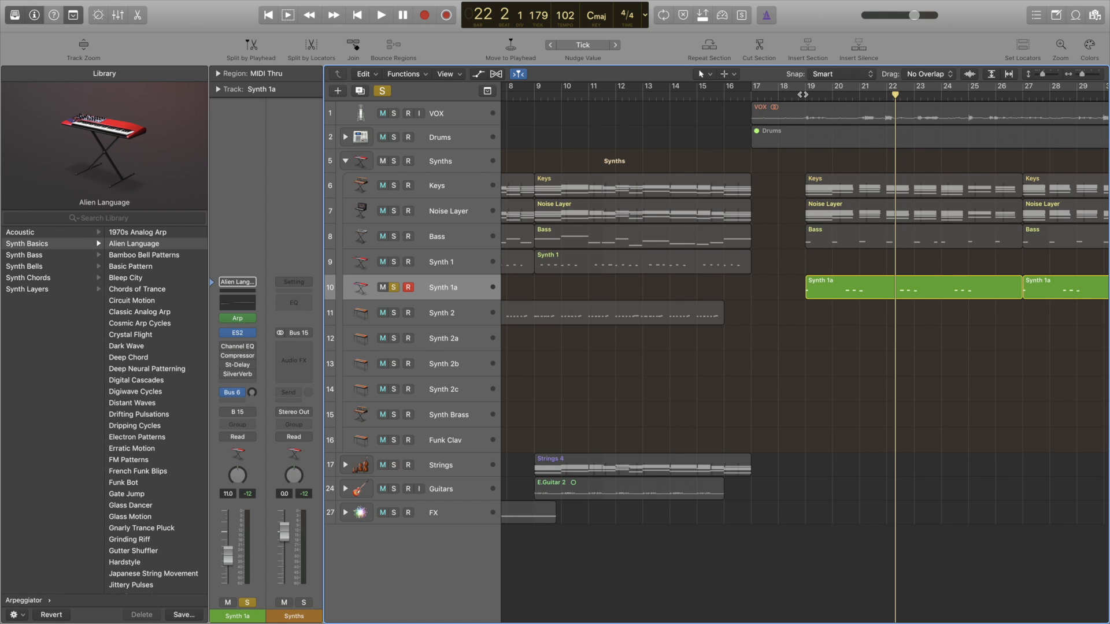
Step: Turn the bypassed Channel EQ, Compressor, St-Delay and SilverVerb effects on Synth 1a back on
{"action": "mouse_move", "coordinate": [235, 321]}
{"action": "left_click", "coordinate": [222, 358]}
{"action": "left_click", "coordinate": [221, 362]}
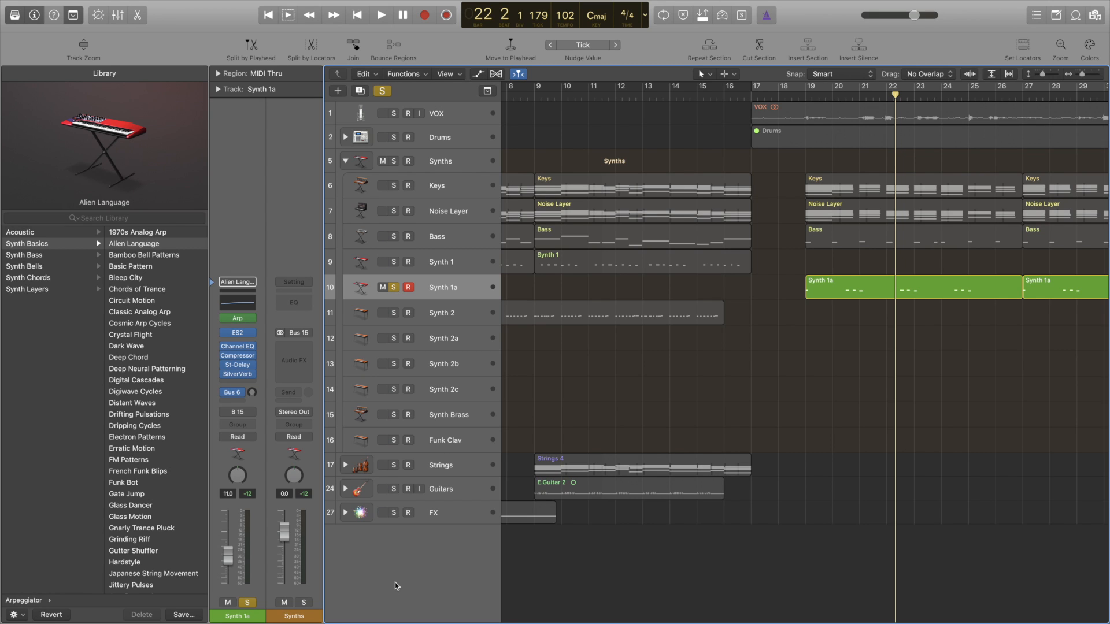
Step: Select the Synth 1 track and then Synth 1a to compare where their regions sit across the arrangement
{"action": "scroll", "coordinate": [628, 376], "scroll_direction": "left", "scroll_amount": 3}
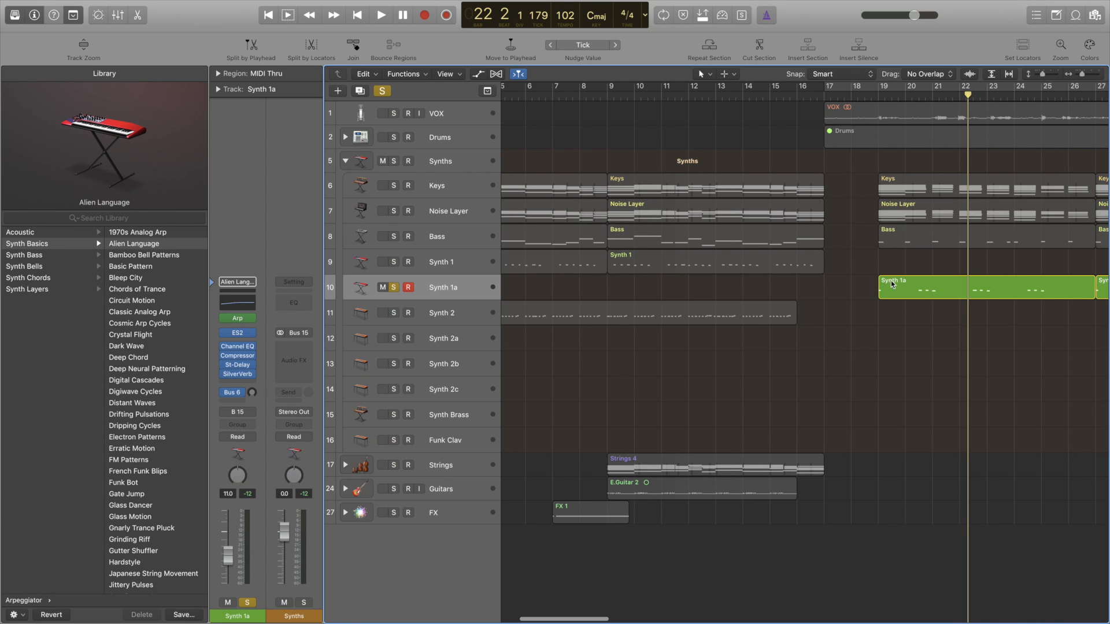
{"action": "scroll", "coordinate": [728, 249], "scroll_direction": "left", "scroll_amount": 5}
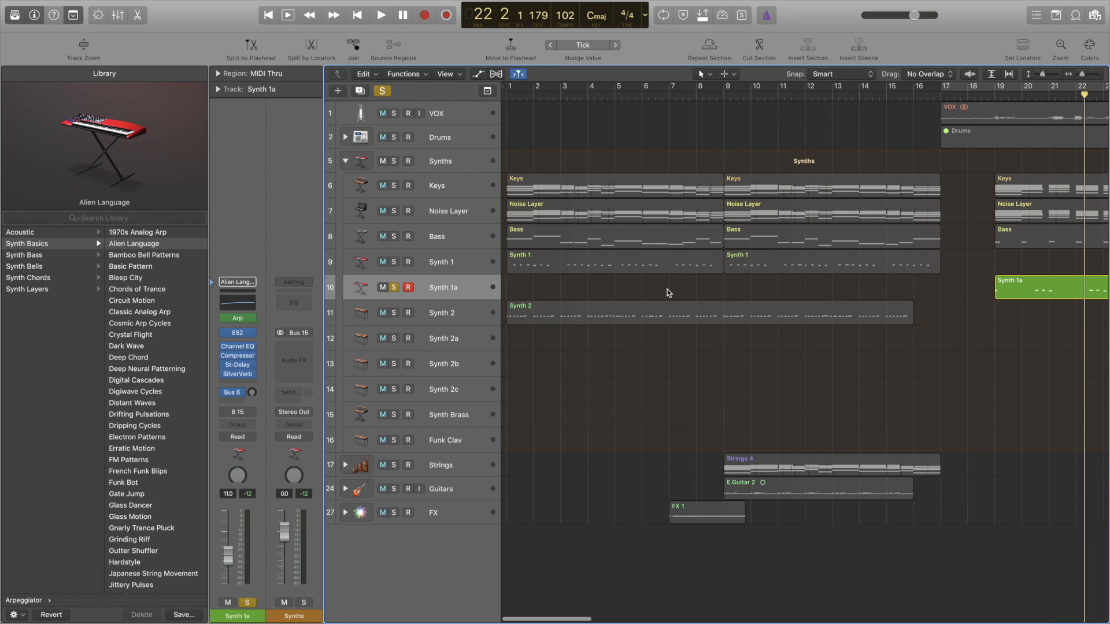
{"action": "left_click", "coordinate": [433, 267]}
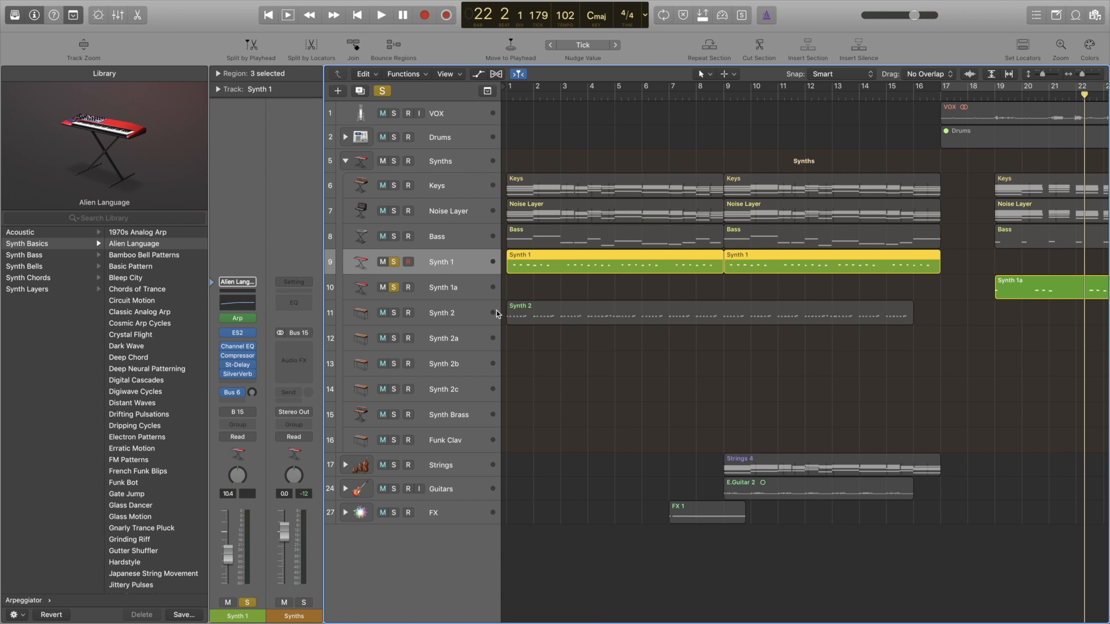
{"action": "left_click", "coordinate": [467, 290]}
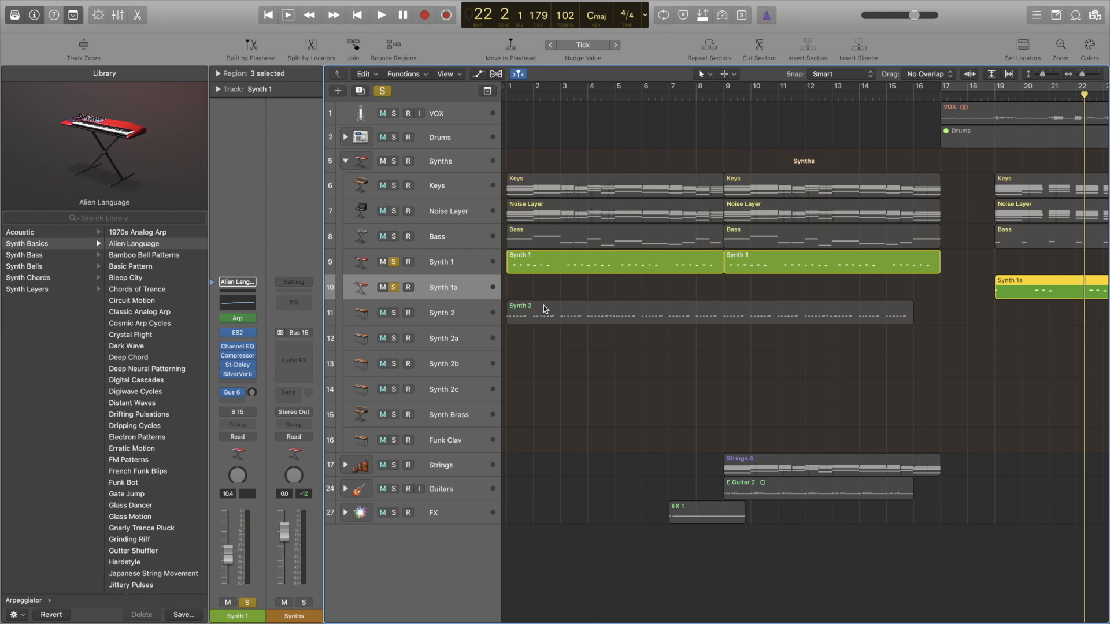
{"action": "scroll", "coordinate": [617, 287], "scroll_direction": "right", "scroll_amount": 10}
{"action": "scroll", "coordinate": [619, 287], "scroll_direction": "down", "scroll_amount": 5}
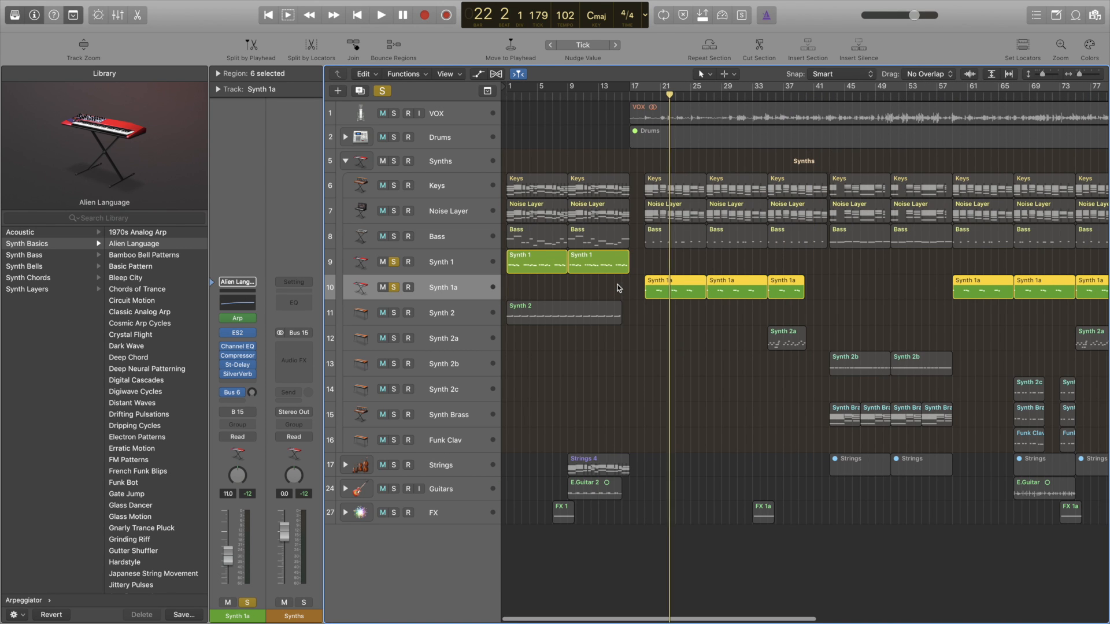
{"action": "scroll", "coordinate": [619, 288], "scroll_direction": "right", "scroll_amount": 4}
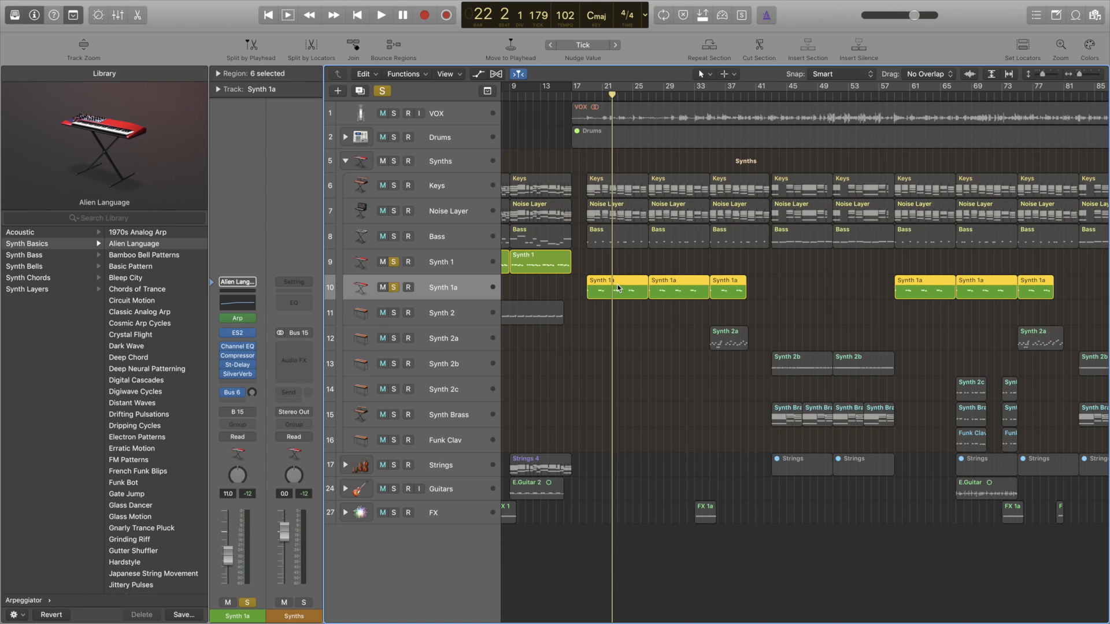
{"action": "scroll", "coordinate": [617, 288], "scroll_direction": "left", "scroll_amount": 4}
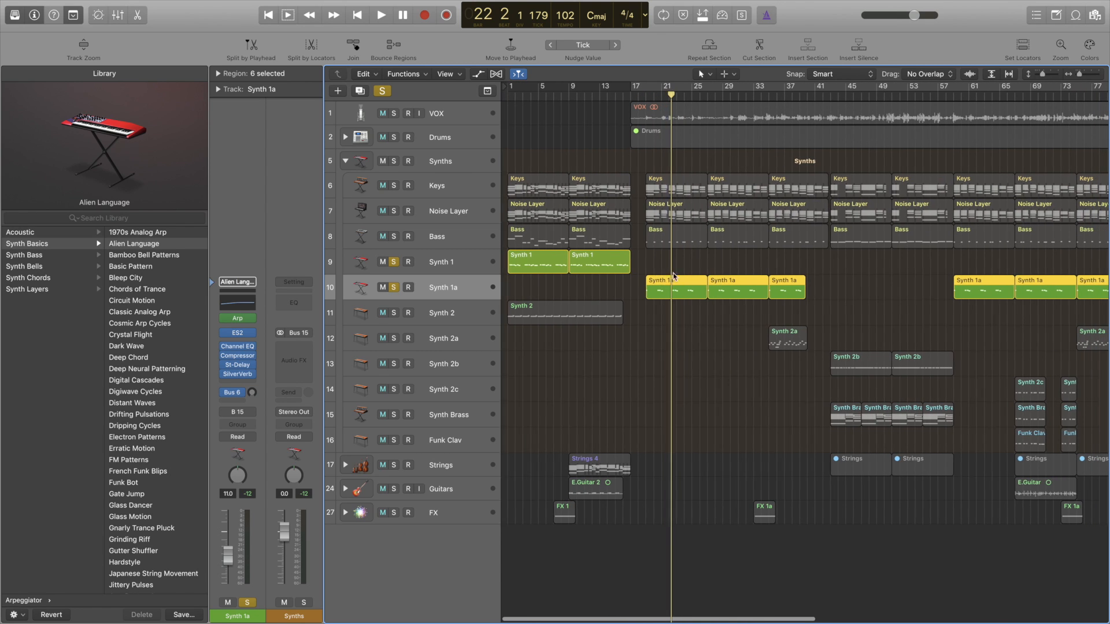
Step: Make Synth 2a the only soloed track and play its first region from bar 35, stopping around bar 38
{"action": "left_click", "coordinate": [445, 339]}
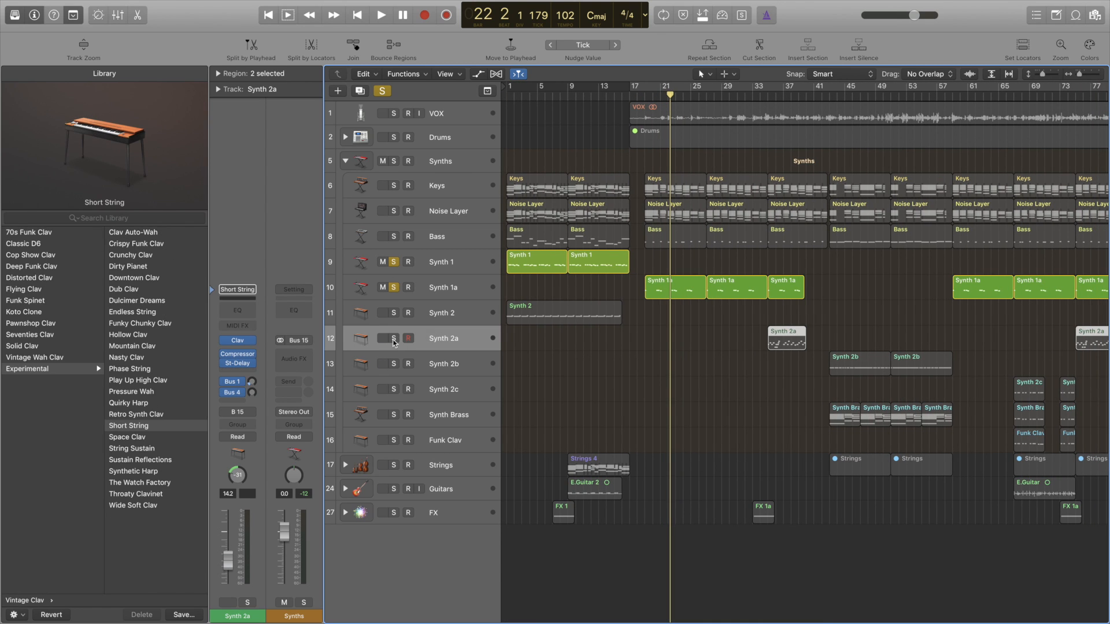
{"action": "left_click", "coordinate": [394, 289]}
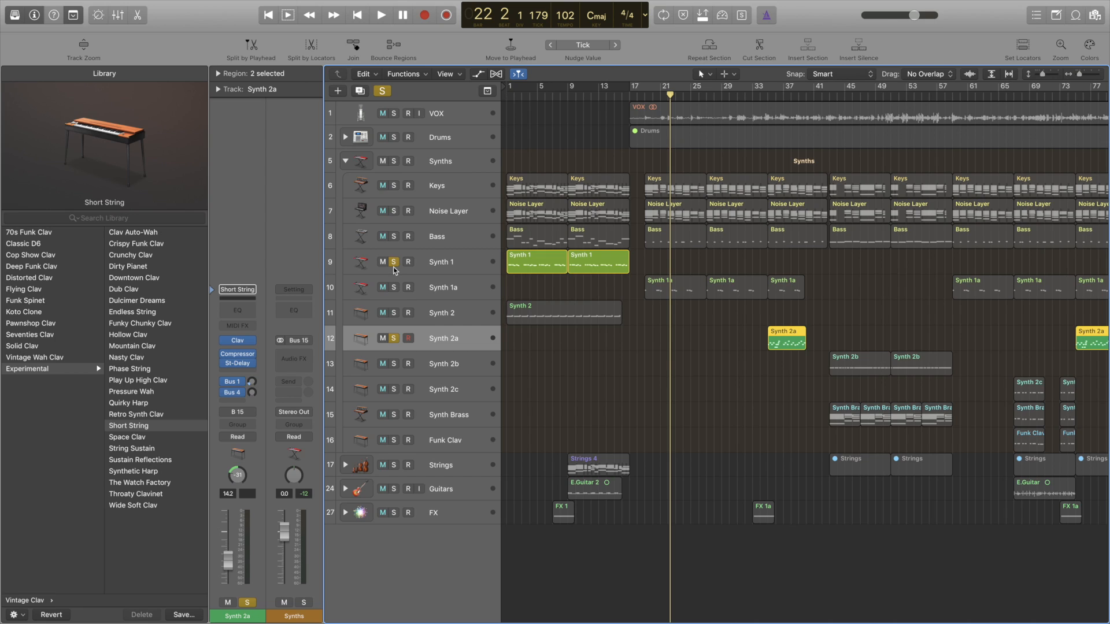
{"action": "left_click", "coordinate": [394, 262]}
{"action": "left_click", "coordinate": [768, 95]}
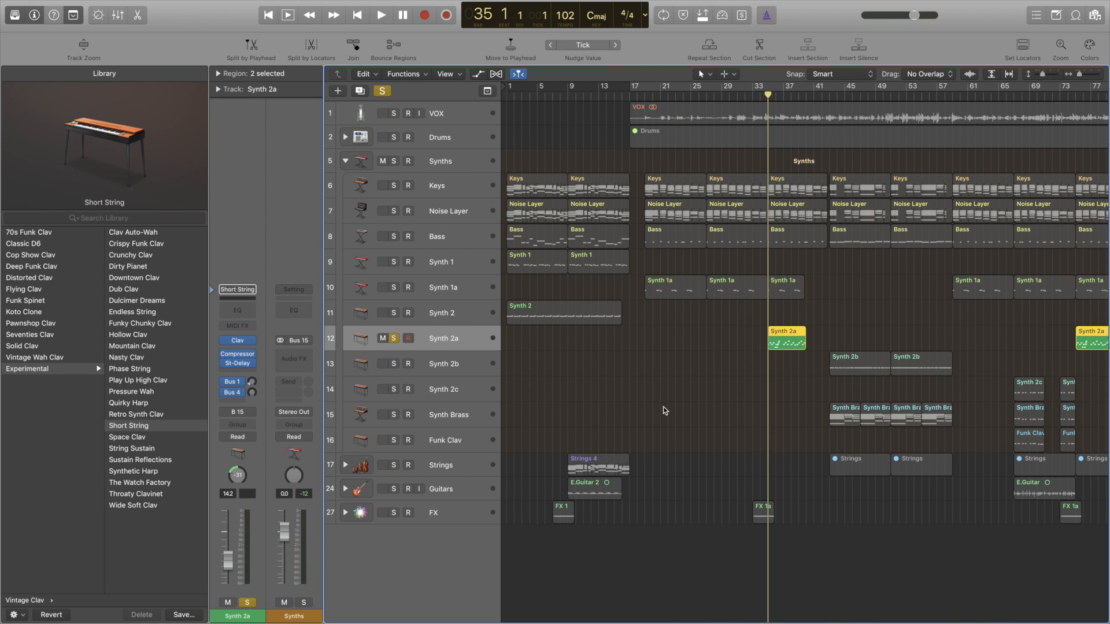
{"action": "key", "text": "space"}
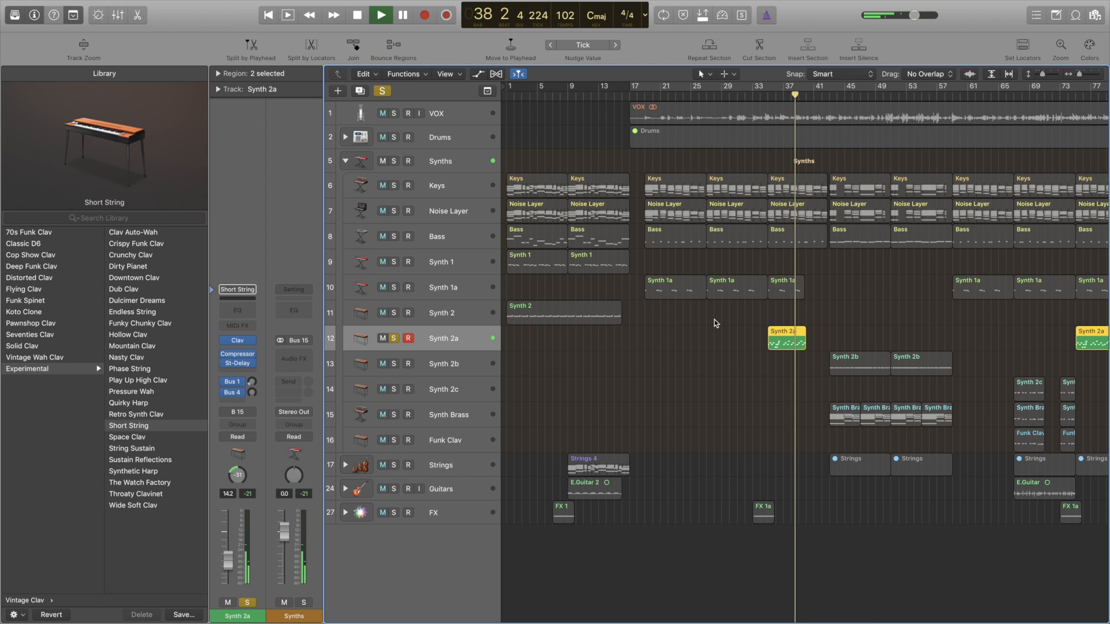
{"action": "key", "text": "space"}
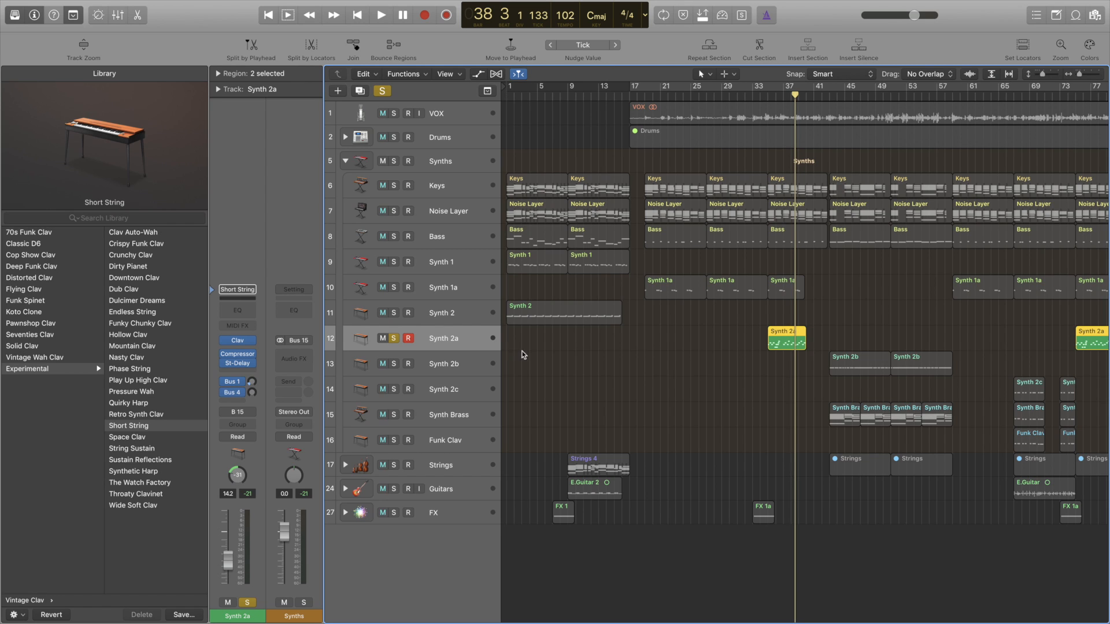
Step: Unsolo Synth 2a, select the FX track stack and place the playhead at bar 34
{"action": "left_click", "coordinate": [394, 338]}
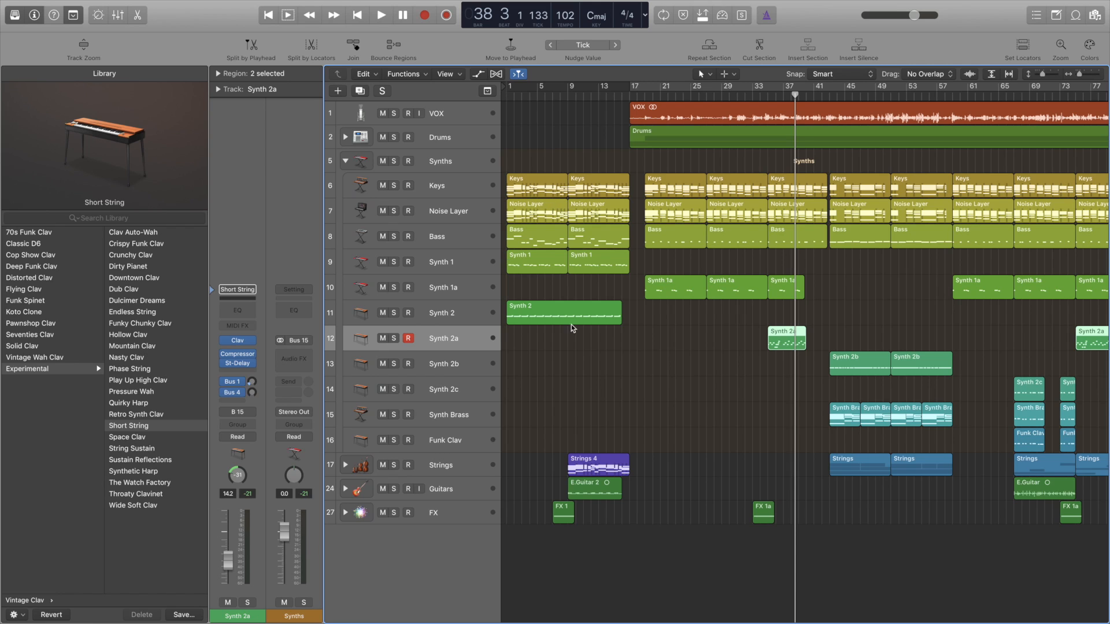
{"action": "left_click", "coordinate": [443, 512]}
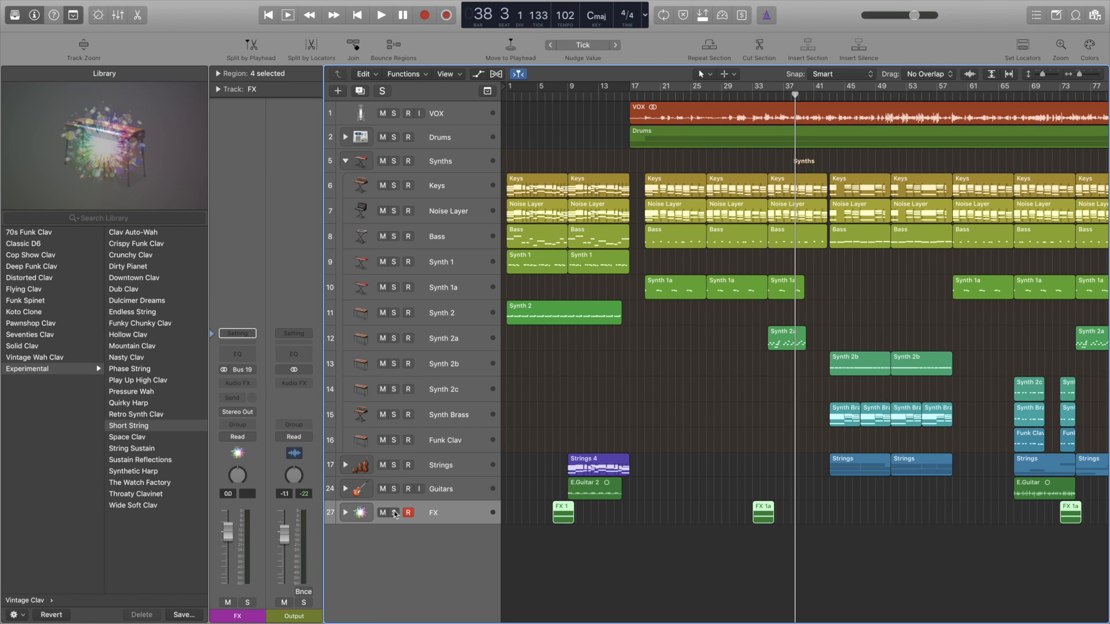
{"action": "key", "text": "space"}
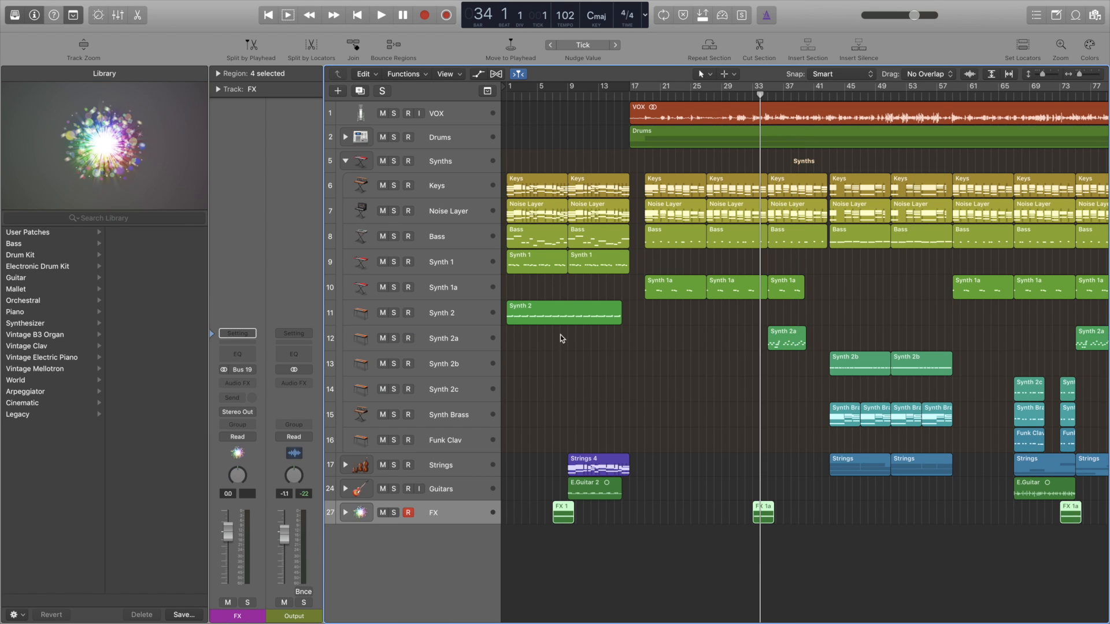
Step: Expand the FX track stack and select FX 1, FX 1a and FX 2 in turn to check their instruments
{"action": "left_click", "coordinate": [346, 513]}
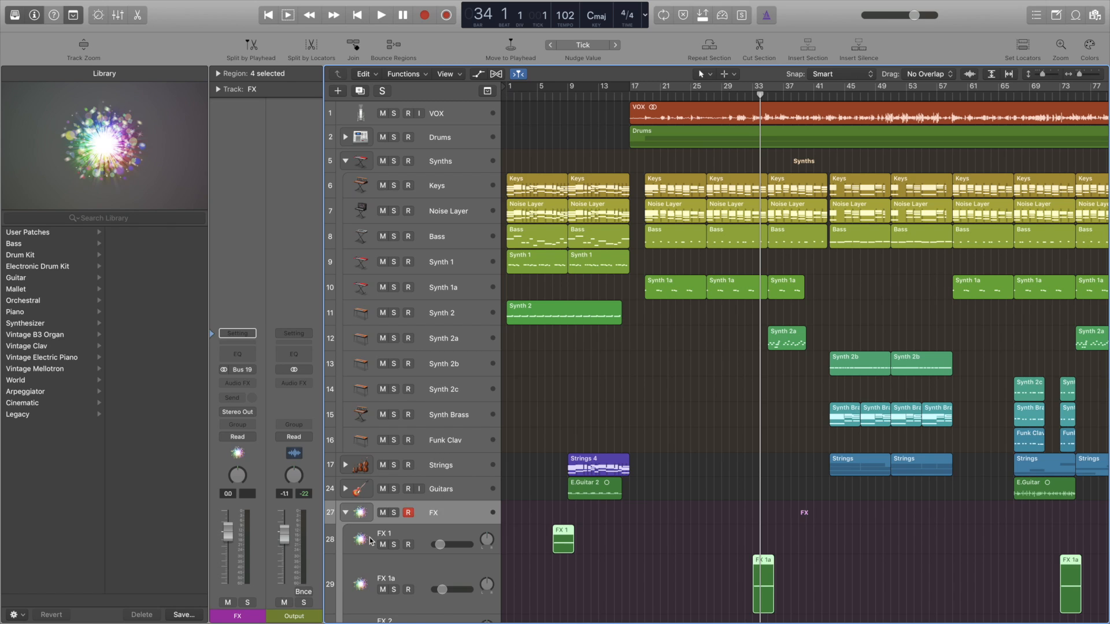
{"action": "left_click", "coordinate": [371, 541]}
{"action": "left_click", "coordinate": [368, 584]}
{"action": "scroll", "coordinate": [366, 595], "scroll_direction": "down", "scroll_amount": 2}
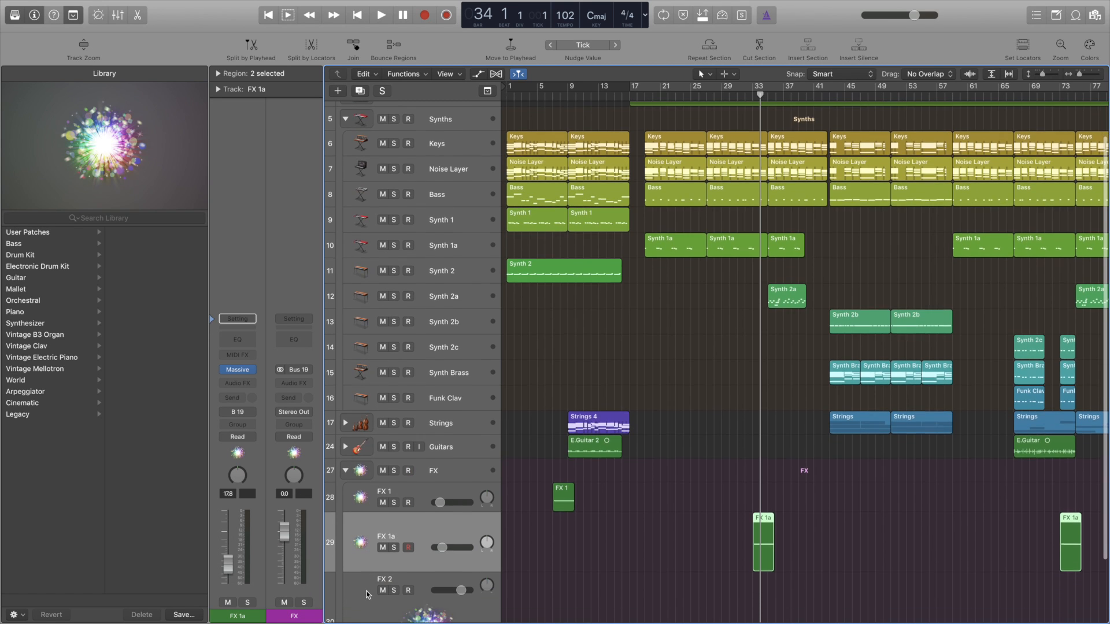
{"action": "scroll", "coordinate": [366, 594], "scroll_direction": "down", "scroll_amount": 4}
{"action": "left_click", "coordinate": [366, 571]}
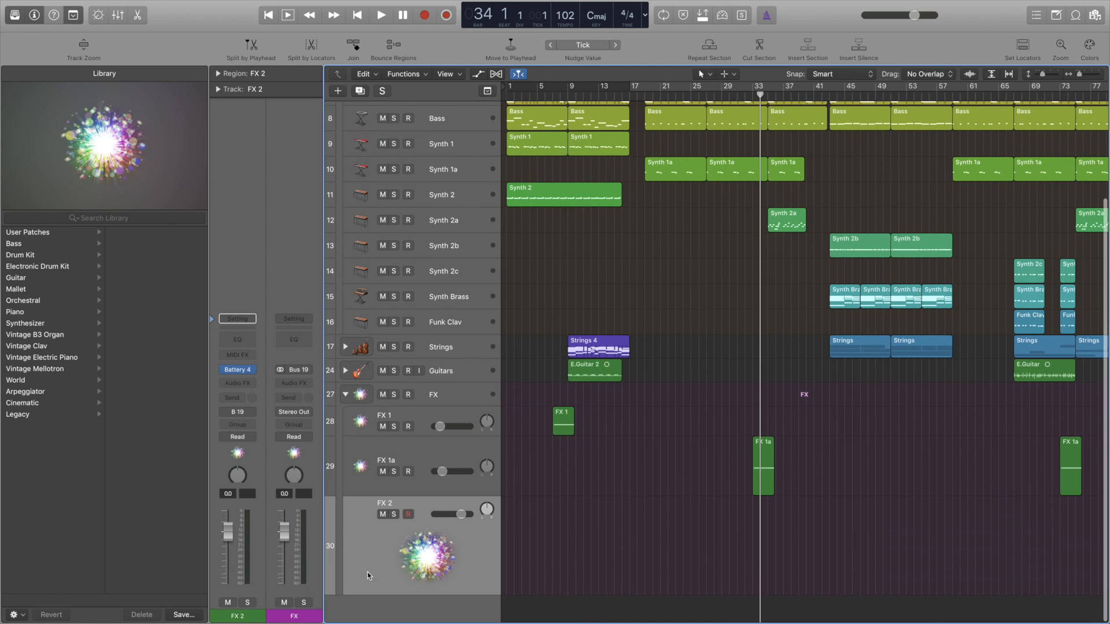
Step: Inspect the Massive instrument on the FX 1a track, close its window and collapse the FX track stack
{"action": "left_click", "coordinate": [357, 455]}
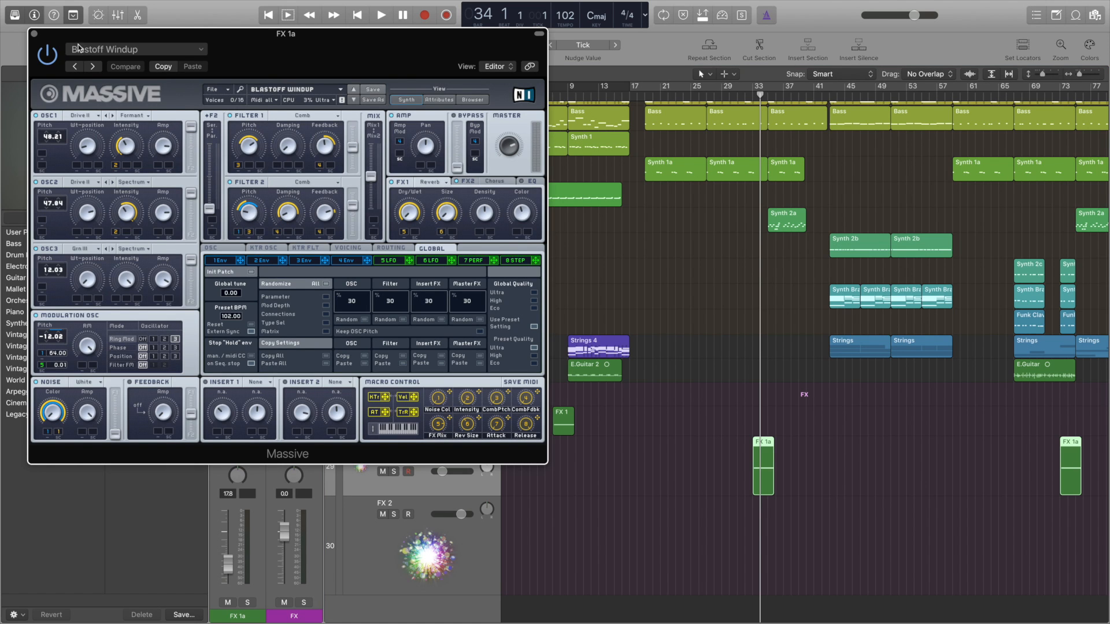
{"action": "left_click", "coordinate": [34, 35]}
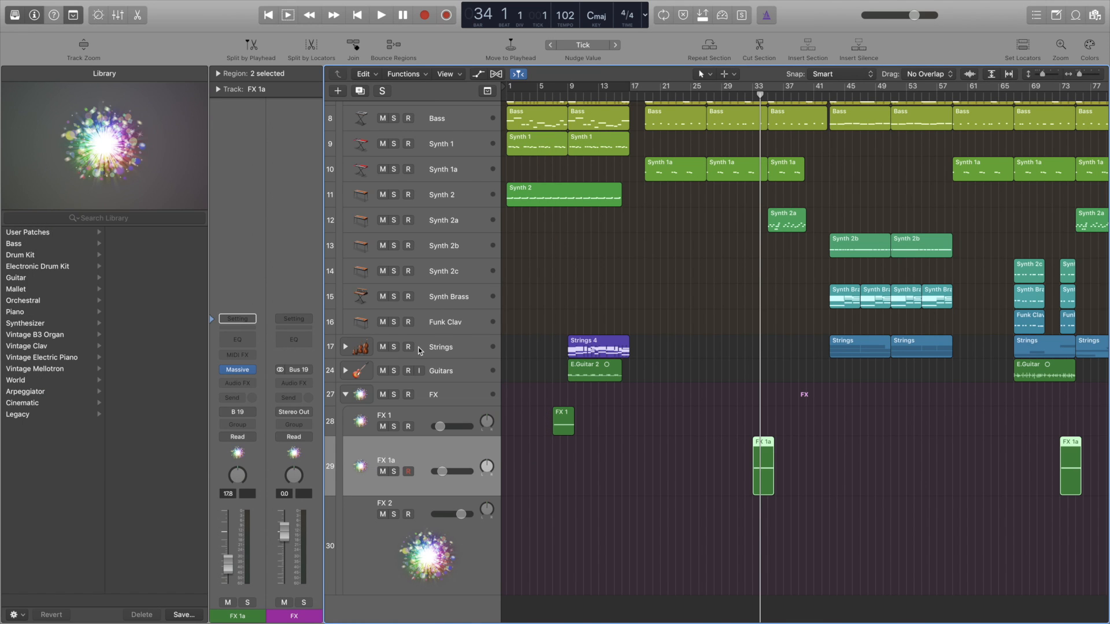
{"action": "left_click", "coordinate": [347, 393]}
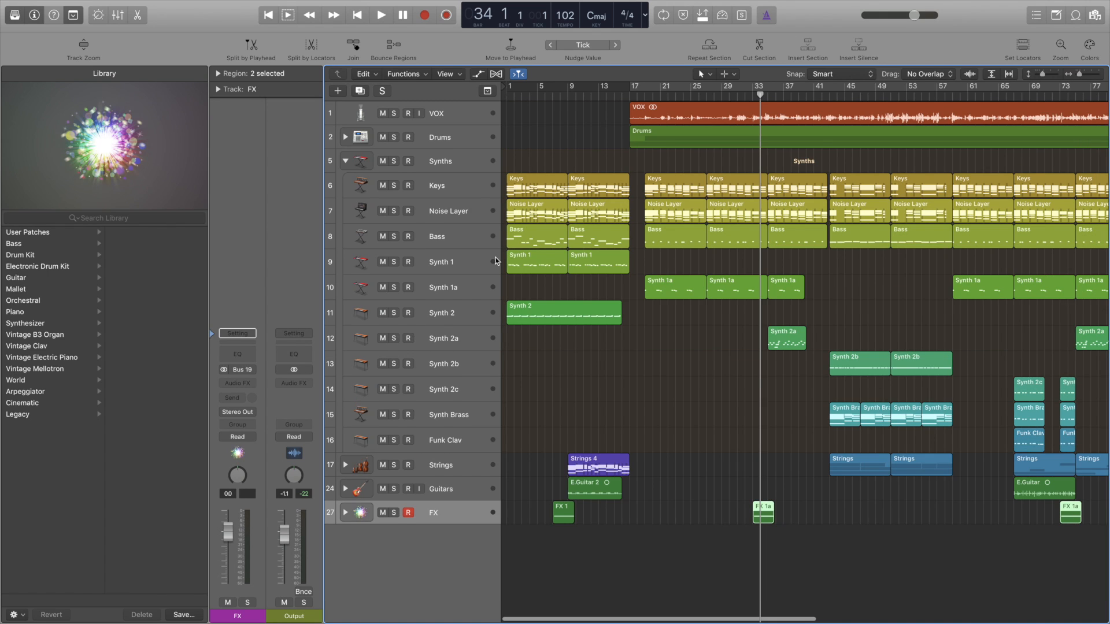
Step: Place the playhead at bar 43, where the Synth 2b, Synth Brass and Strings regions begin together
{"action": "left_click", "coordinate": [833, 97]}
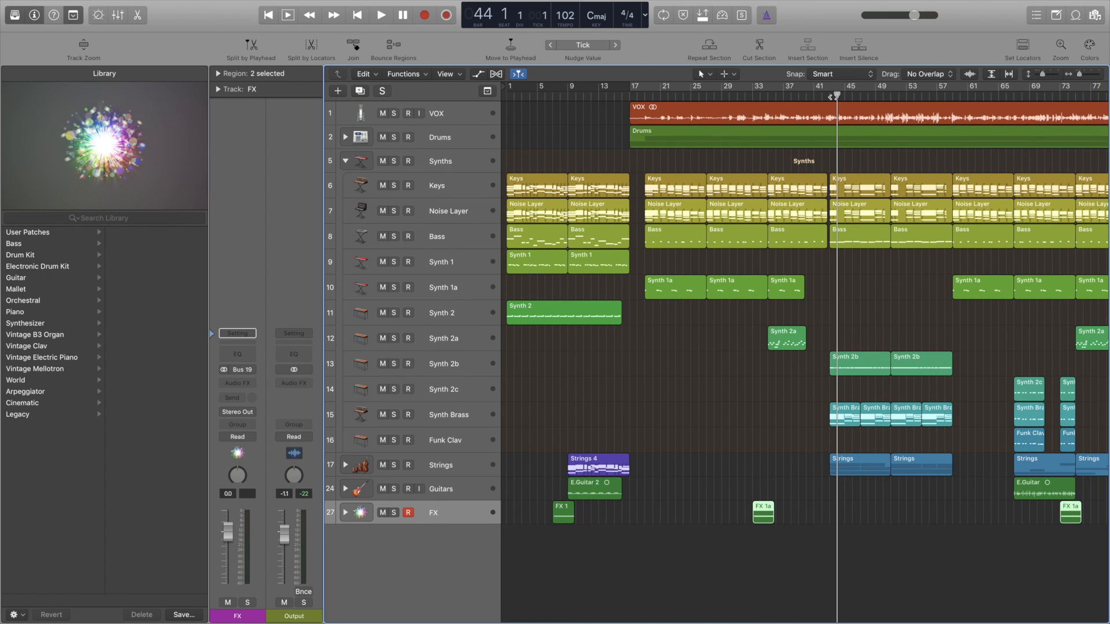
{"action": "left_click_drag", "start_coordinate": [839, 96], "coordinate": [829, 98]}
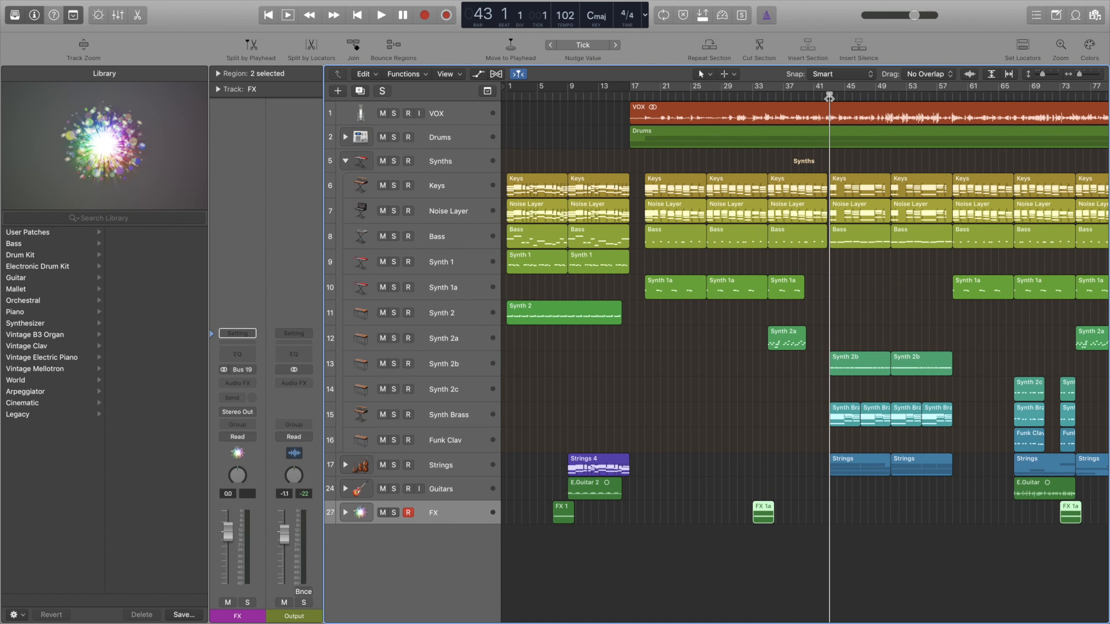
{"action": "scroll", "coordinate": [818, 334], "scroll_direction": "right", "scroll_amount": 3}
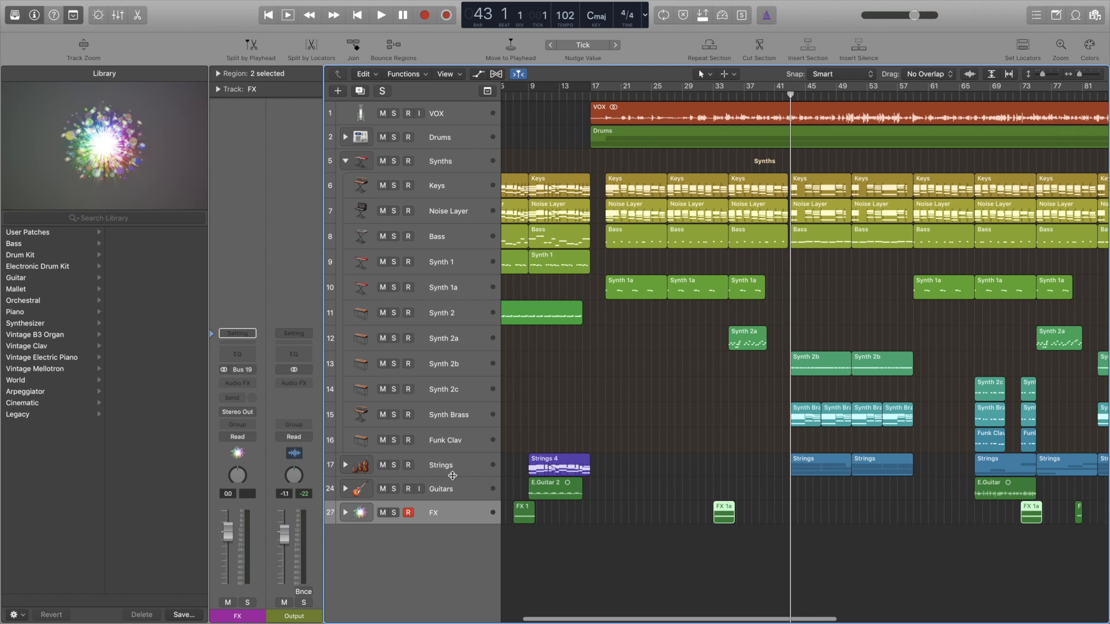
Step: Expand the Strings track stack and select its Strings 1 track
{"action": "left_click", "coordinate": [449, 468]}
{"action": "left_click", "coordinate": [346, 466]}
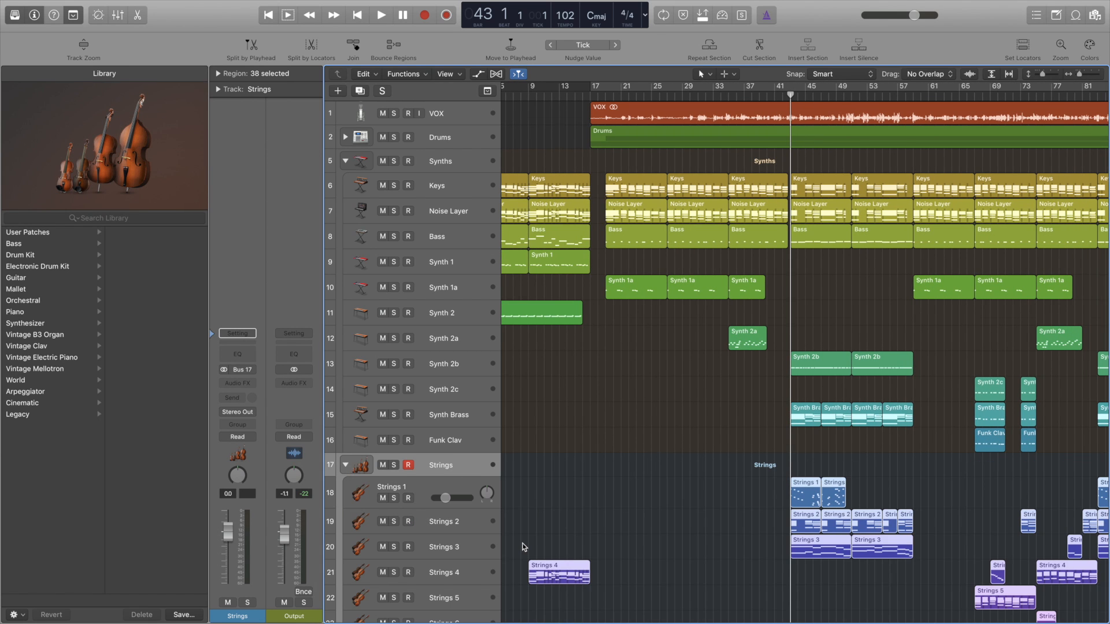
{"action": "scroll", "coordinate": [524, 547], "scroll_direction": "down", "scroll_amount": 5}
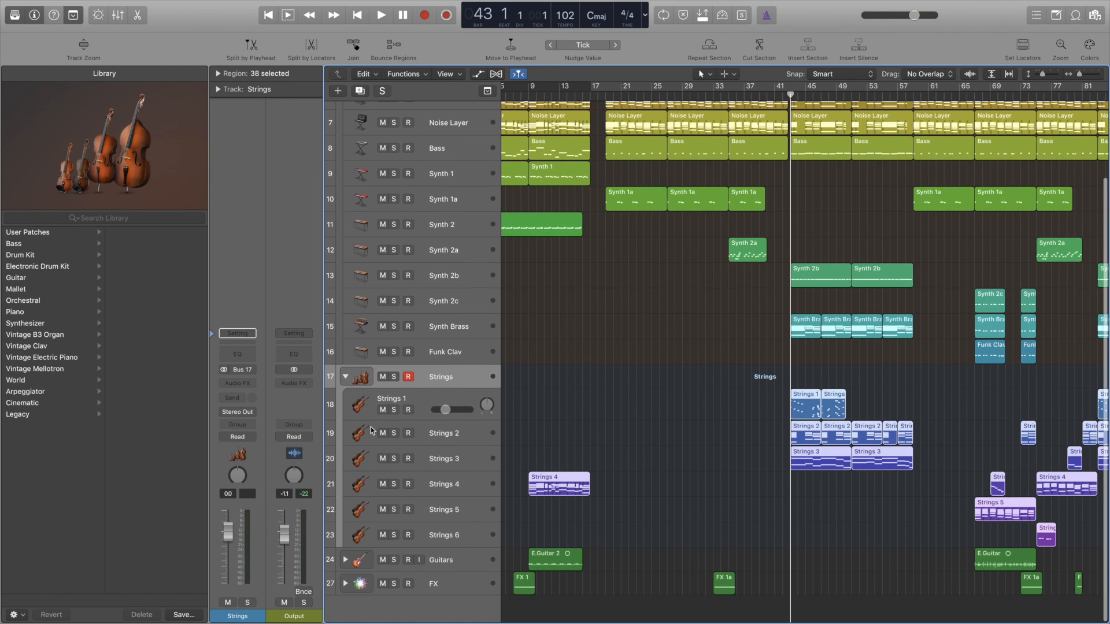
{"action": "left_click", "coordinate": [354, 406]}
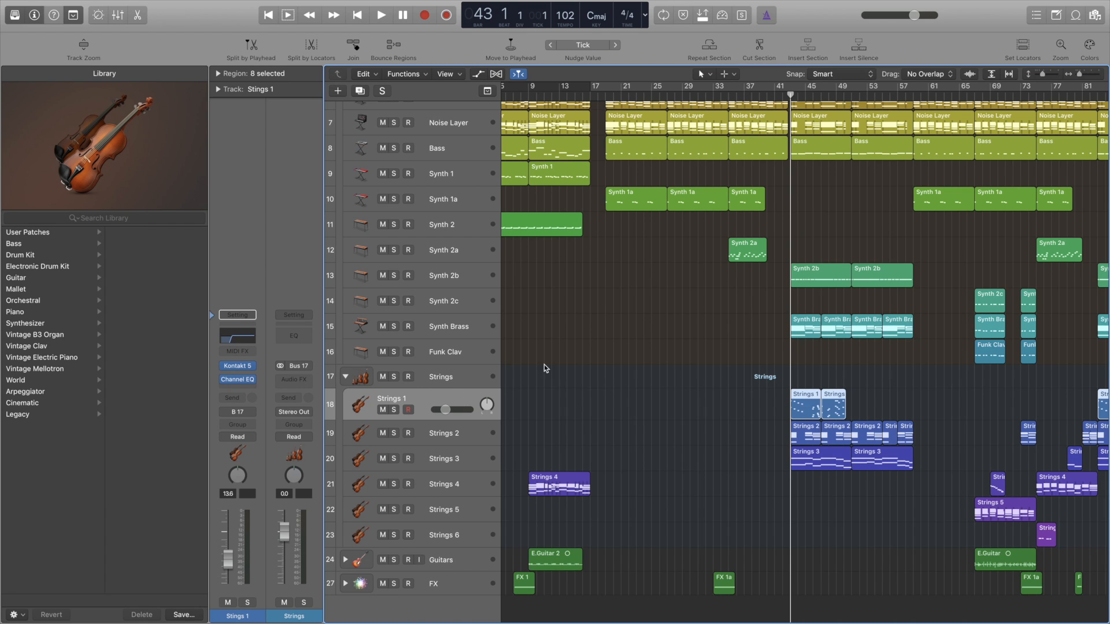
Step: Deselect the Strings 1 regions and examine the Strings 1, 2 and 3 parts from bar 43 up close
{"action": "left_click", "coordinate": [665, 404]}
{"action": "scroll", "coordinate": [576, 428], "scroll_direction": "right", "scroll_amount": 3}
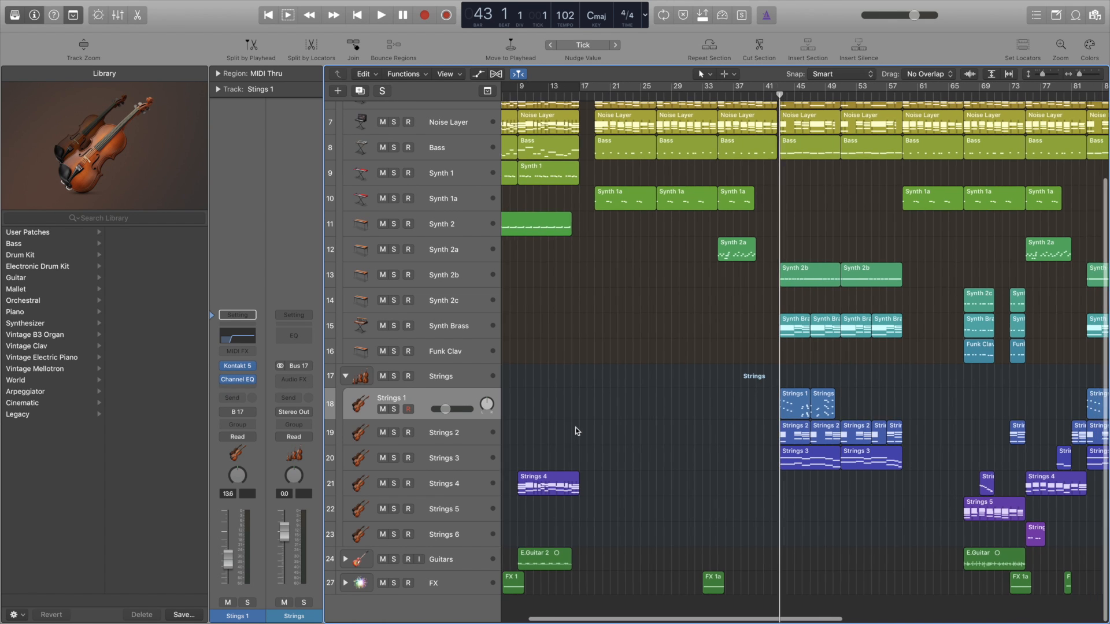
{"action": "key", "text": "super+Right"}
{"action": "key", "text": "super+Right"}
{"action": "key", "text": "super+Right"}
{"action": "scroll", "coordinate": [577, 428], "scroll_direction": "right", "scroll_amount": 10}
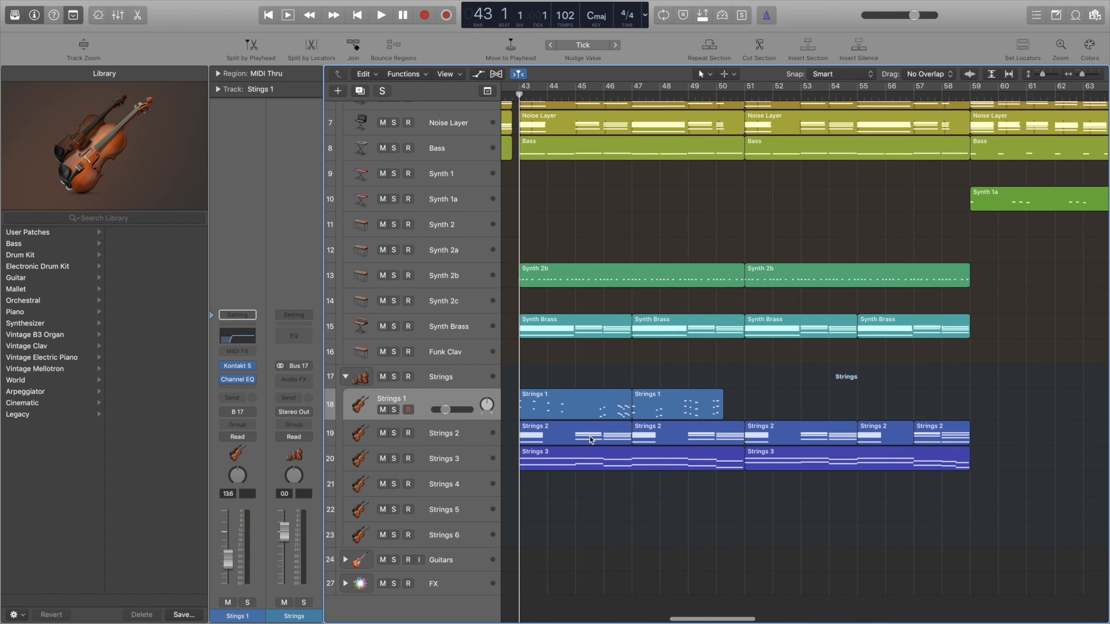
Step: Set the cycle range to bars 43–51 and solo the Strings 1 track
{"action": "left_click_drag", "start_coordinate": [522, 86], "coordinate": [748, 105]}
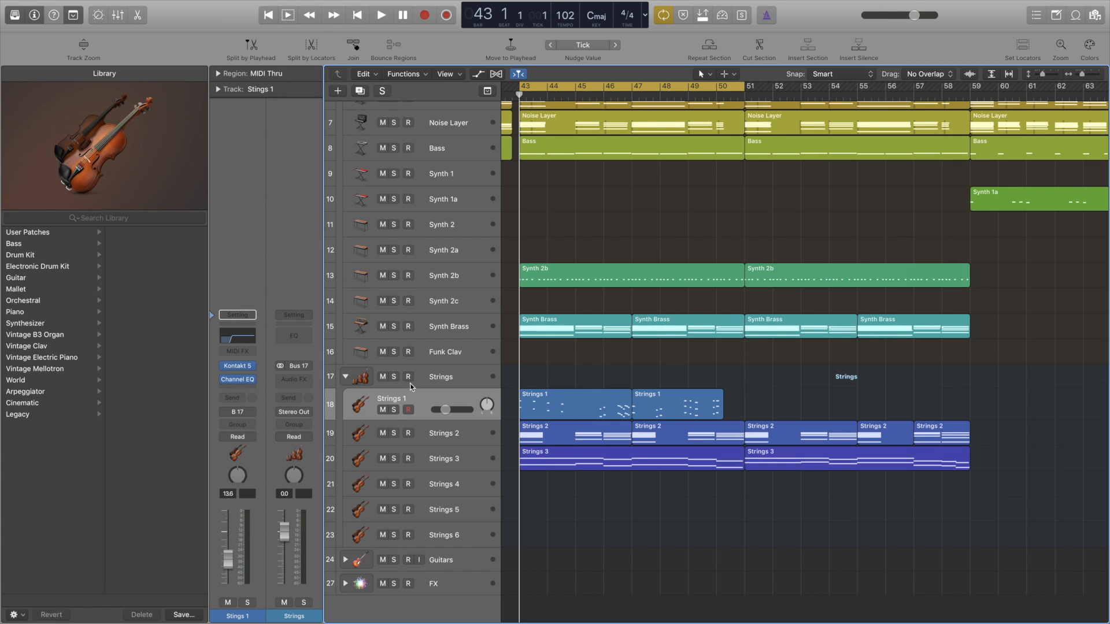
{"action": "left_click", "coordinate": [394, 410]}
{"action": "left_click", "coordinate": [358, 408]}
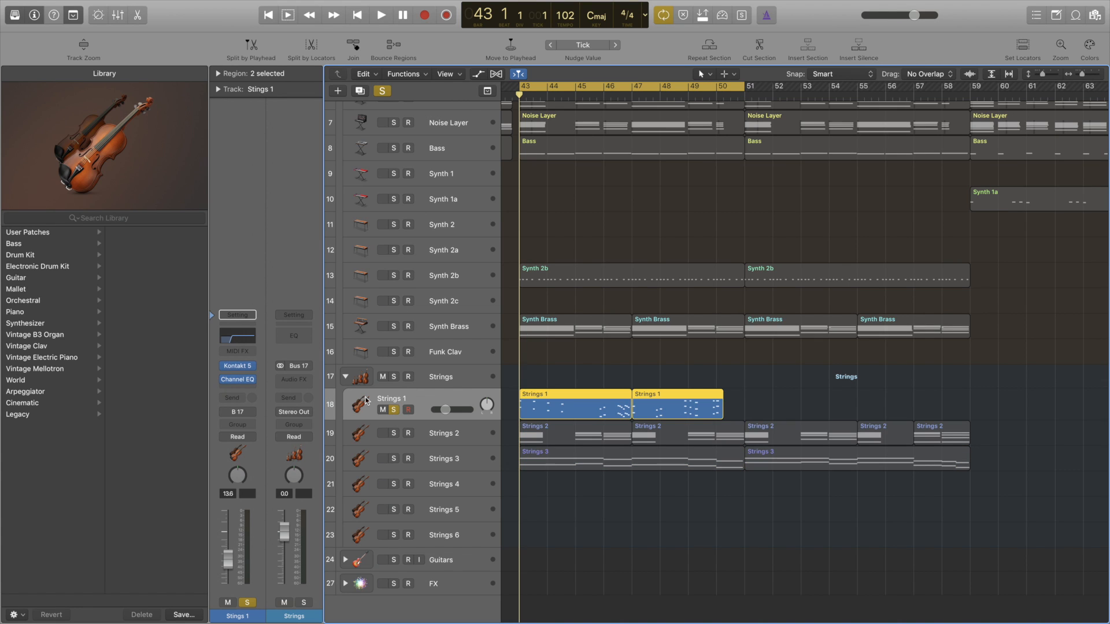
{"action": "left_click", "coordinate": [393, 410]}
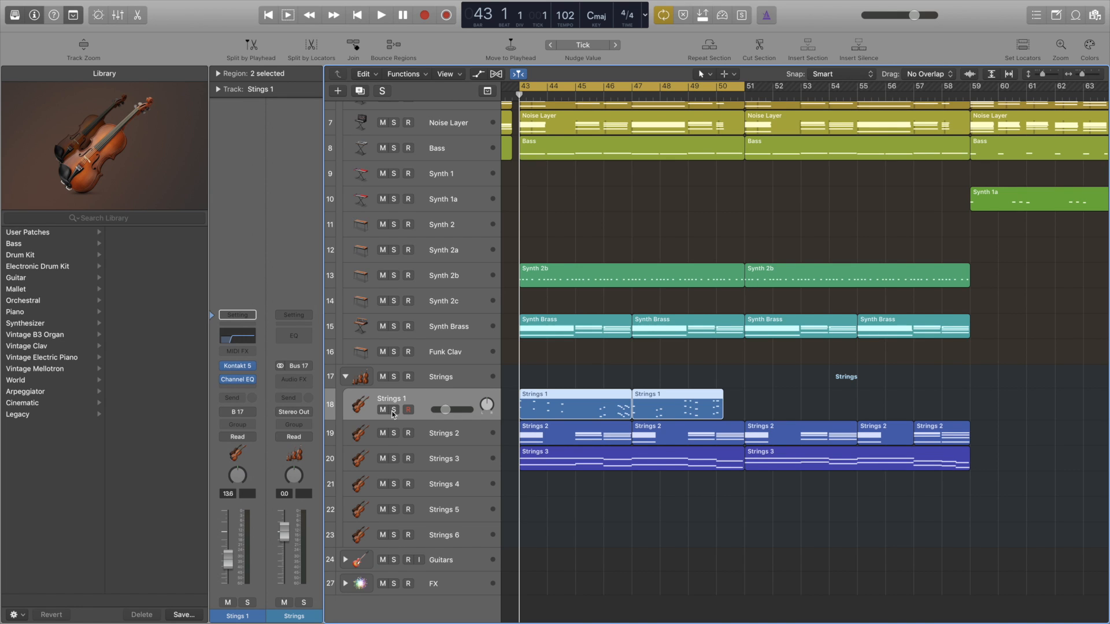
{"action": "left_click", "coordinate": [394, 411]}
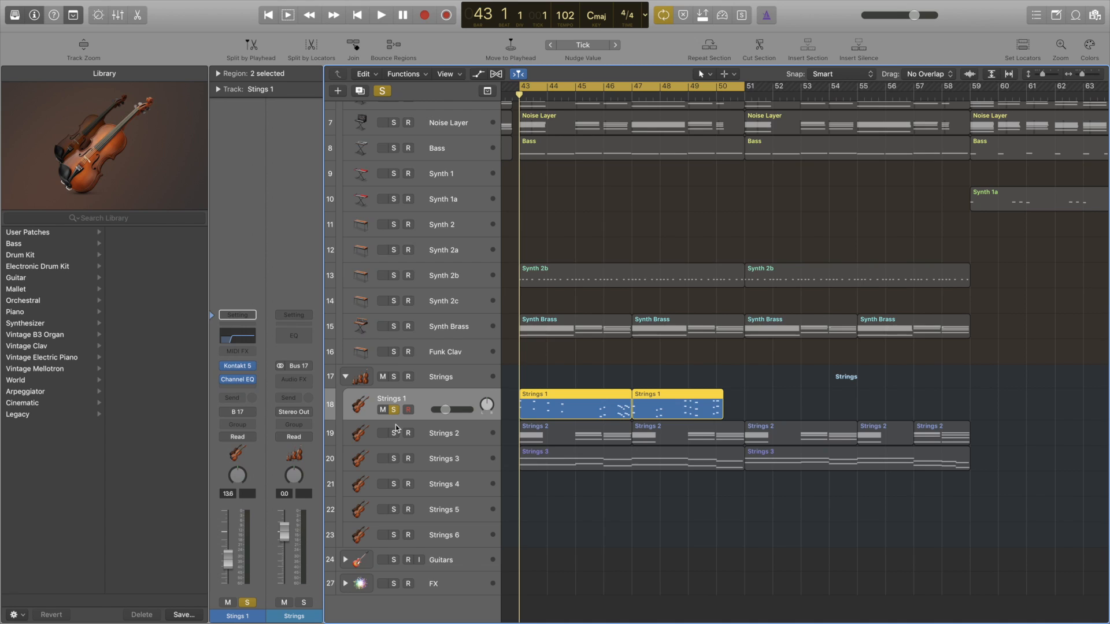
Step: Add the VOX track to the solo, play the vocal with Strings 1 from bar 43, and stop playback
{"action": "scroll", "coordinate": [392, 364], "scroll_direction": "up", "scroll_amount": 2}
{"action": "scroll", "coordinate": [392, 364], "scroll_direction": "up", "scroll_amount": 3}
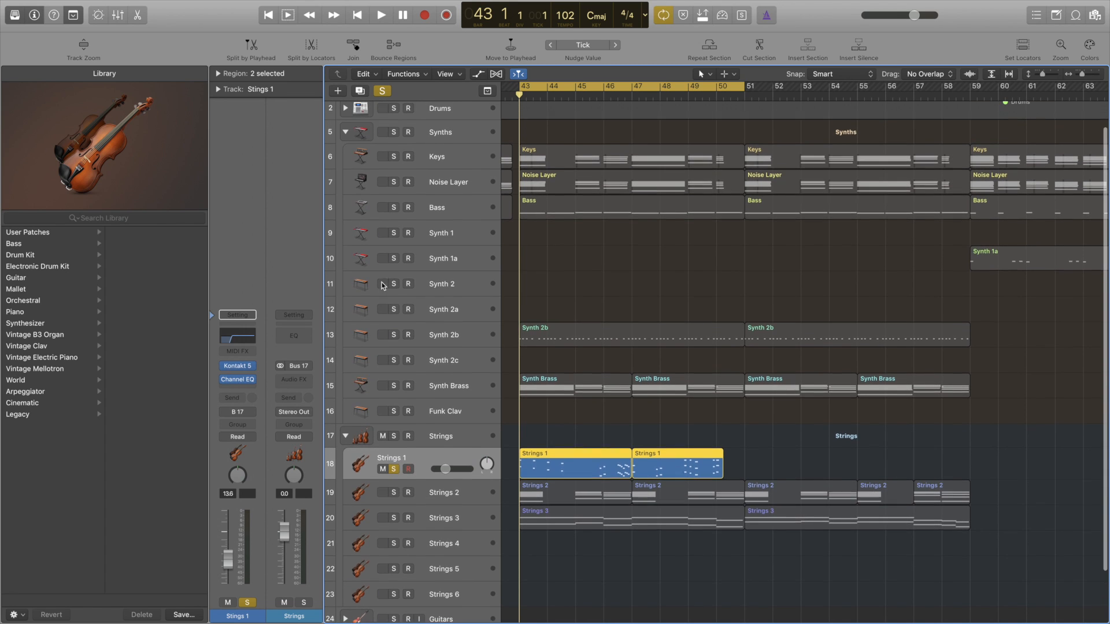
{"action": "left_click", "coordinate": [393, 114]}
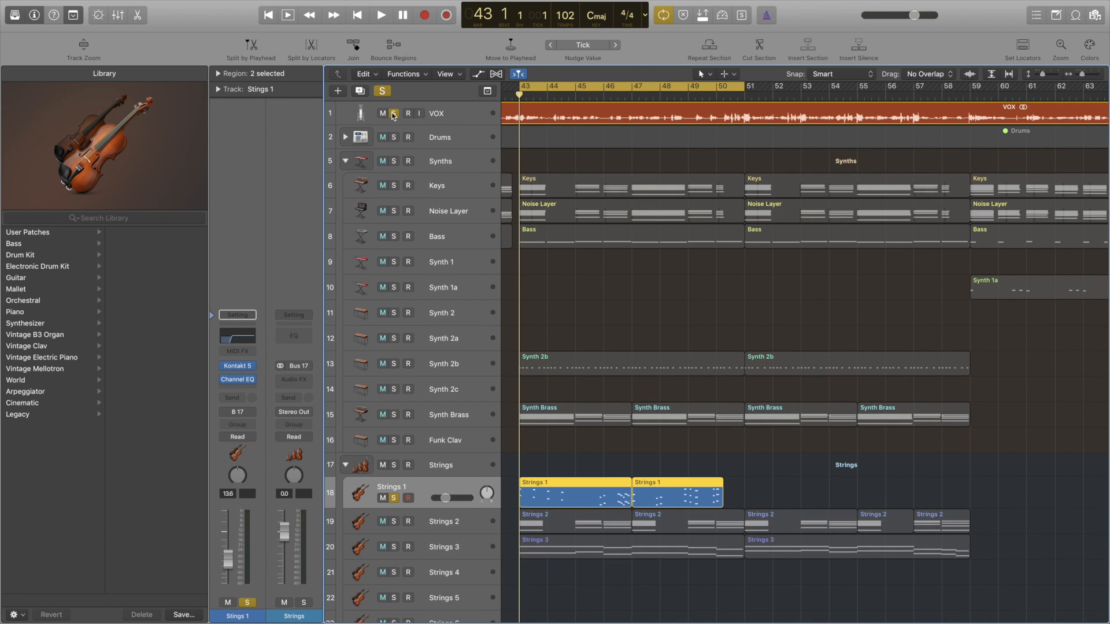
{"action": "key", "text": "space"}
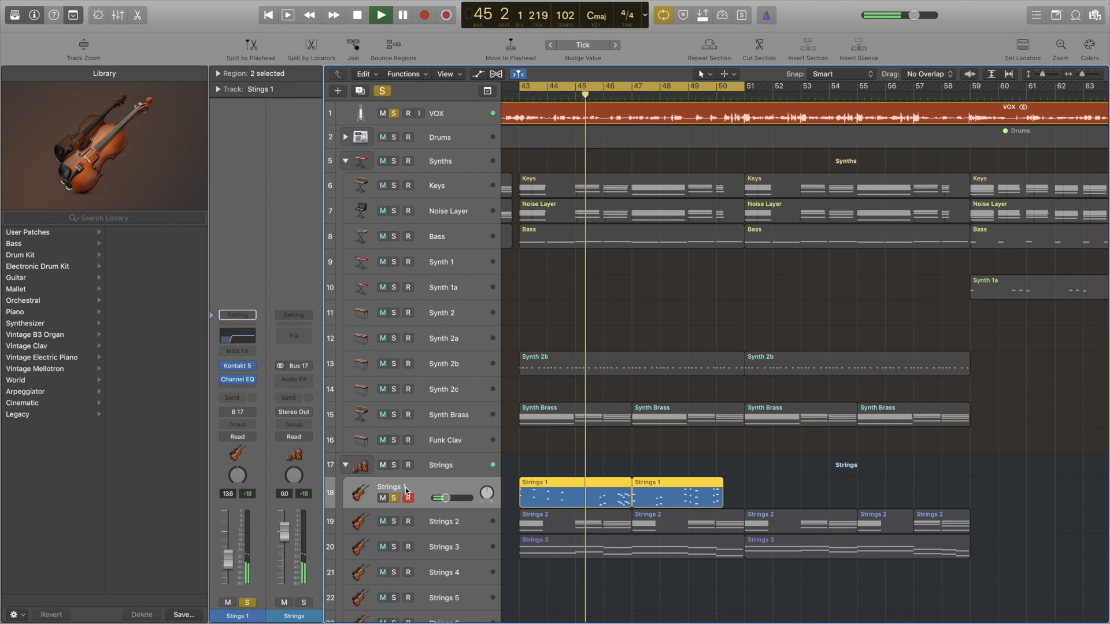
{"action": "key", "text": "space"}
Step: Add Strings 2 to the solo, select its track and audition it with Strings 1 and VOX
{"action": "left_click", "coordinate": [395, 523]}
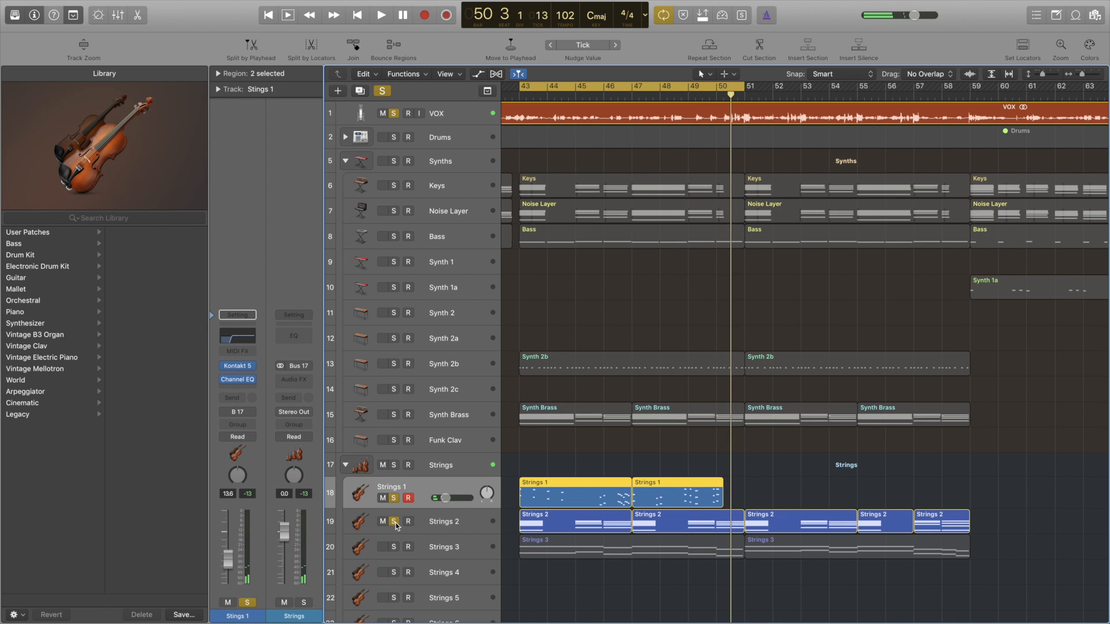
{"action": "left_click", "coordinate": [429, 517]}
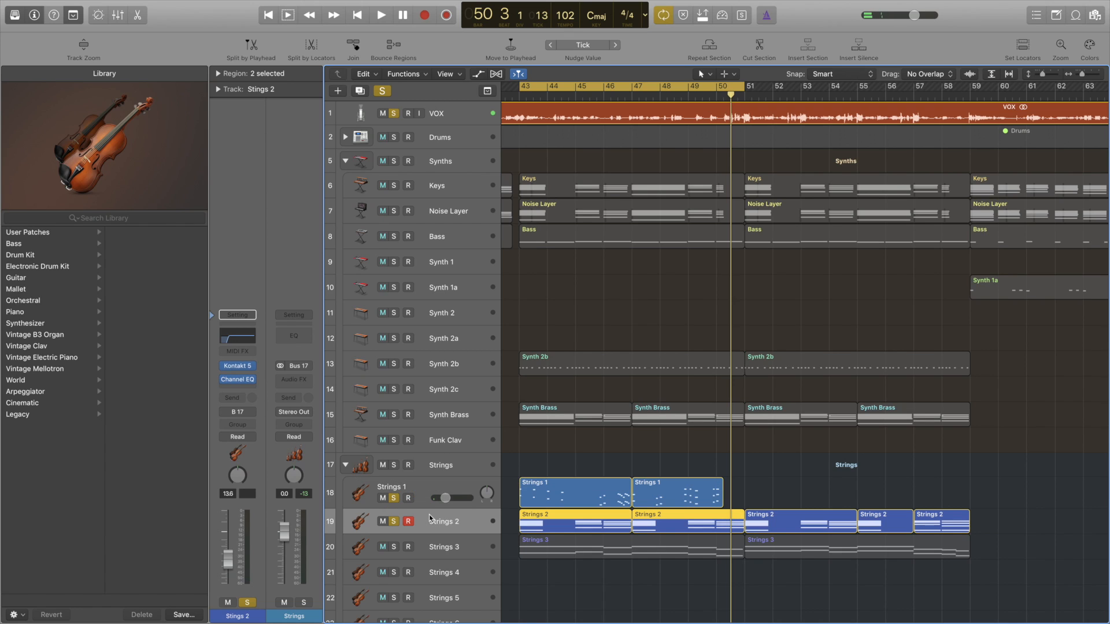
{"action": "key", "text": "space"}
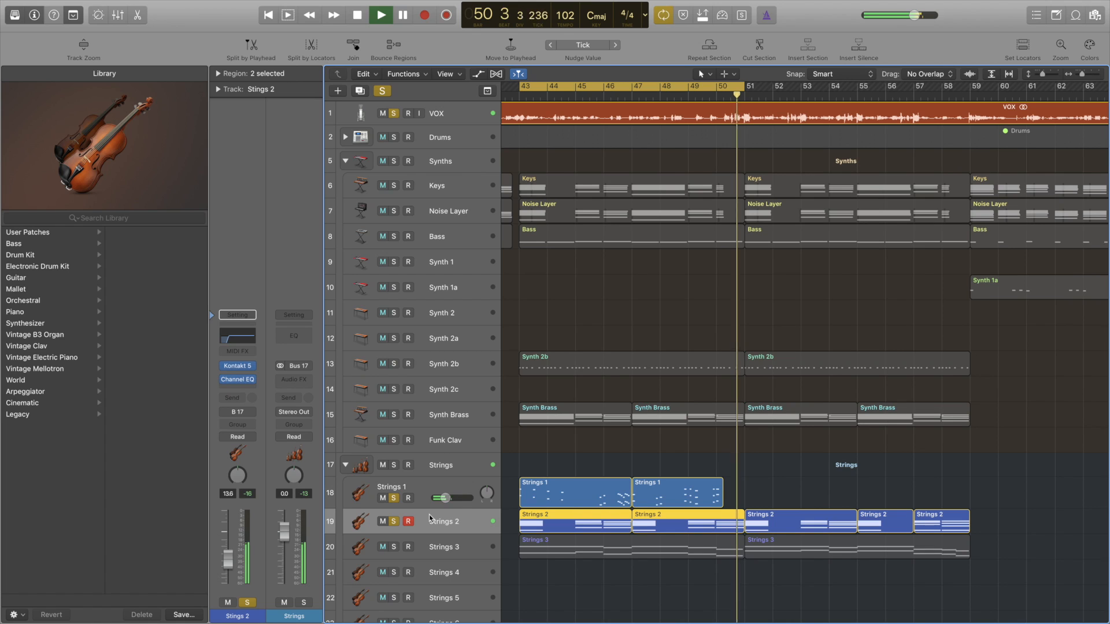
{"action": "key", "text": "space"}
Step: Add Strings 3 to the solo, select its track and audition the three strings layers with the vocal
{"action": "left_click", "coordinate": [395, 547]}
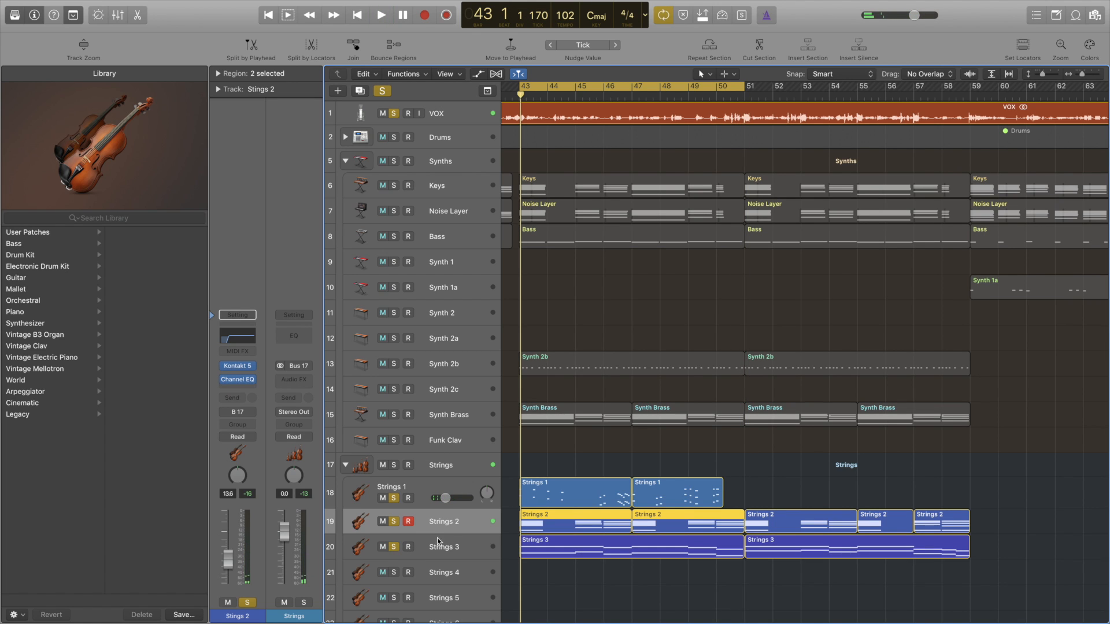
{"action": "left_click", "coordinate": [457, 546]}
{"action": "key", "text": "space"}
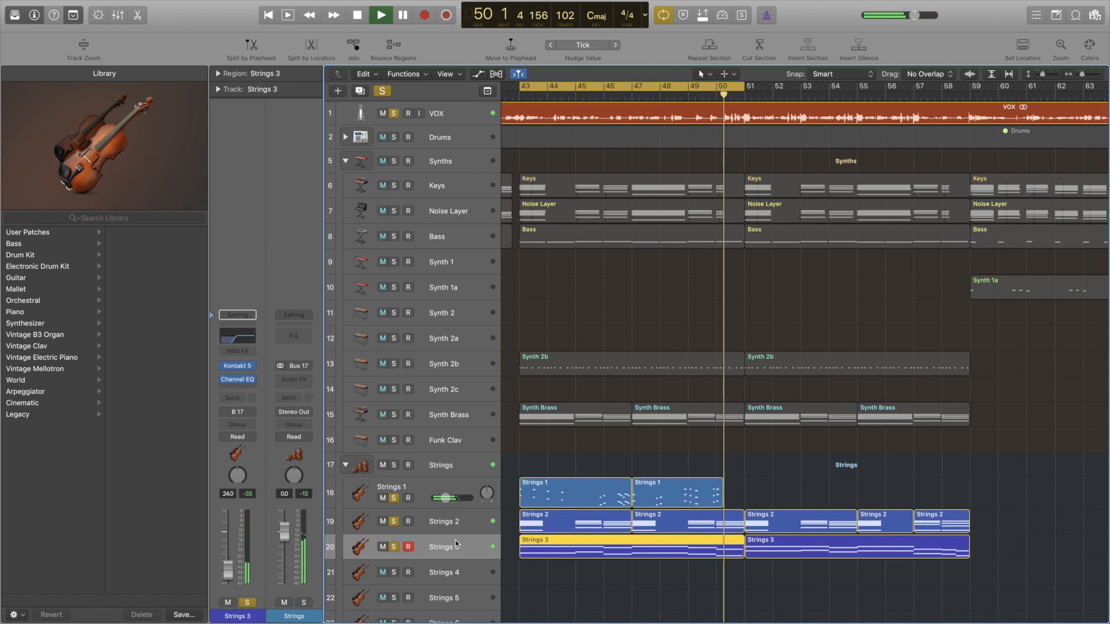
{"action": "key", "text": "space"}
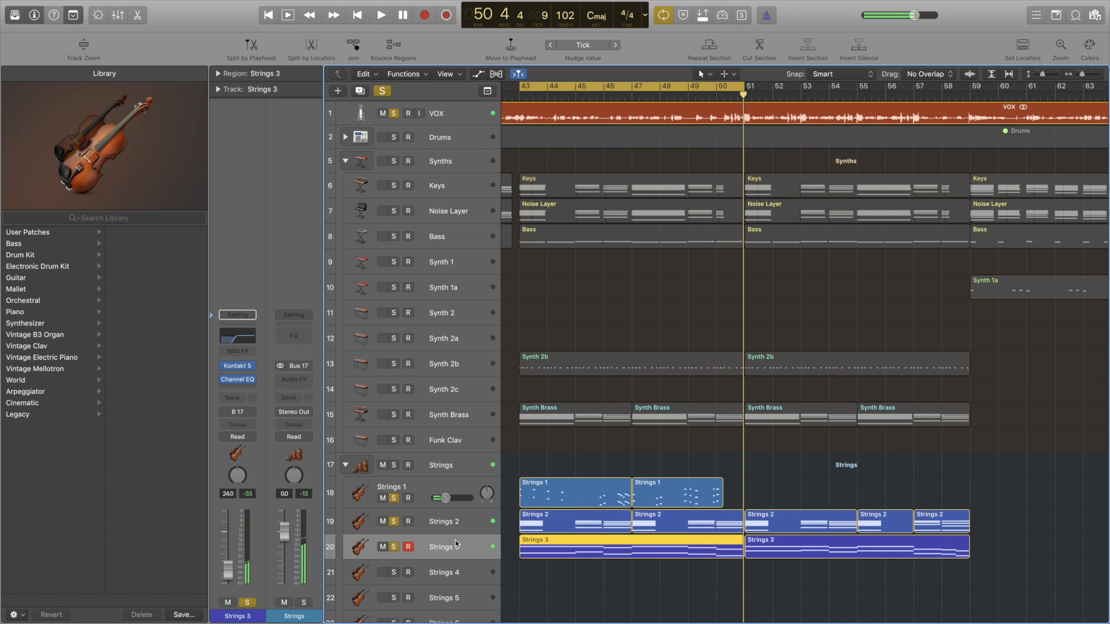
Step: Solo and select the Synth Brass track and play it together with the three strings layers
{"action": "left_click", "coordinate": [394, 414]}
{"action": "scroll", "coordinate": [468, 419], "scroll_direction": "down", "scroll_amount": 3}
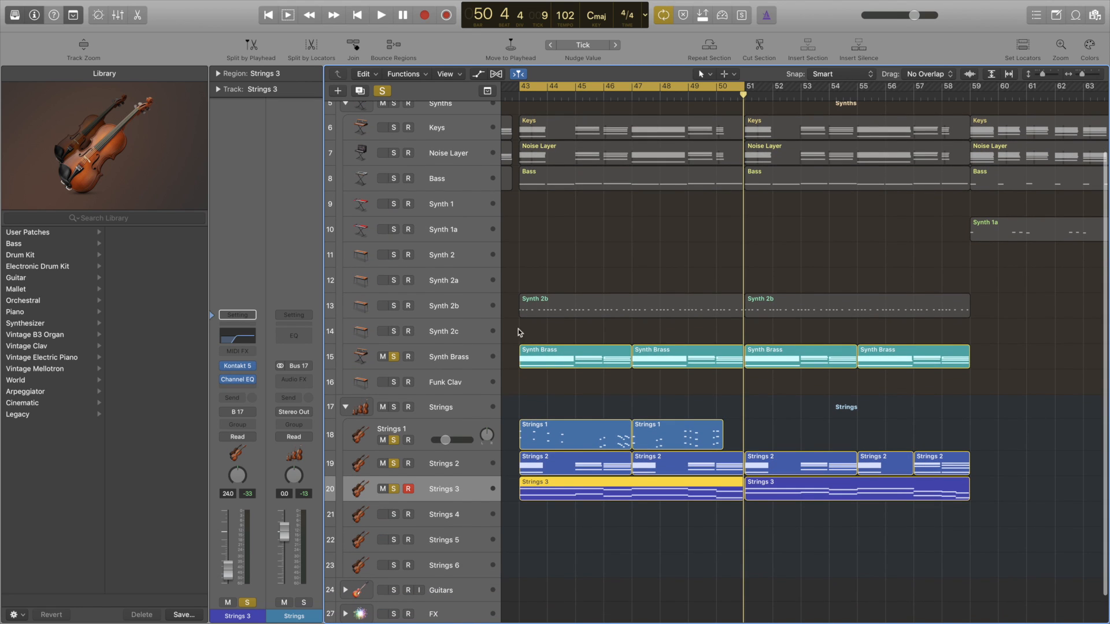
{"action": "left_click", "coordinate": [445, 355]}
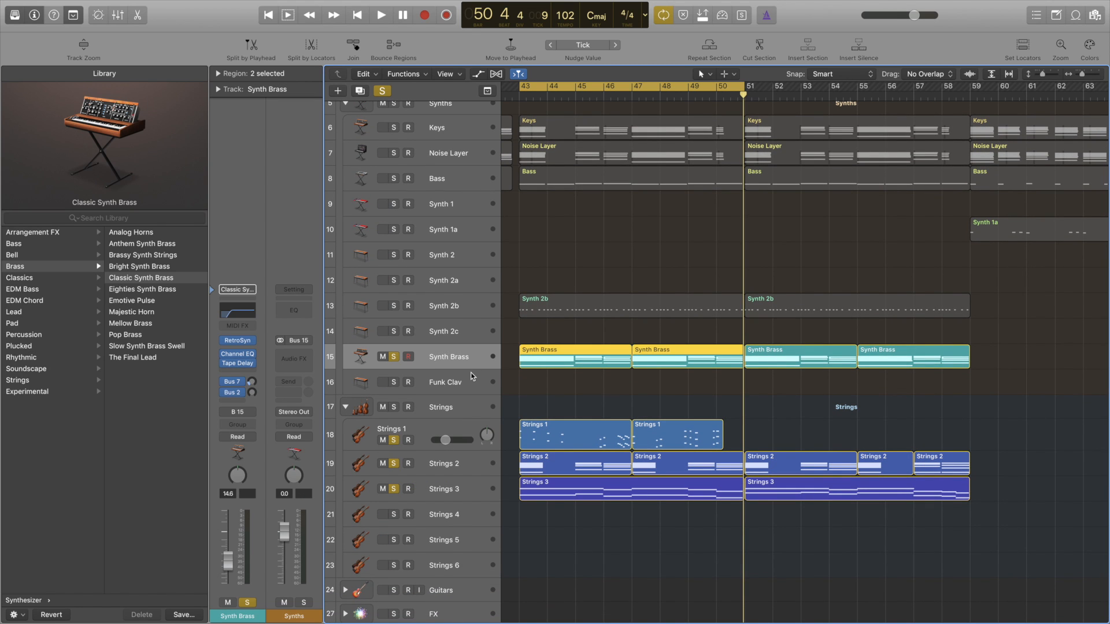
{"action": "key", "text": "space"}
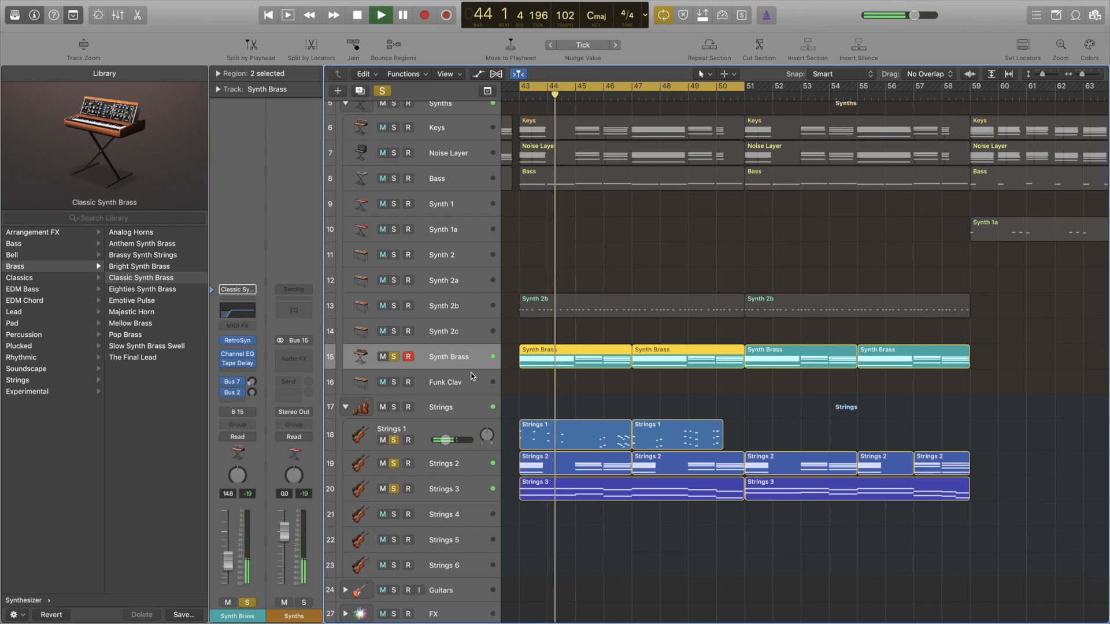
Step: Unsolo Strings 1, 2 and 3 during playback, select Synth Brass to hear it with the vocal, and stop playback
{"action": "left_click", "coordinate": [393, 441]}
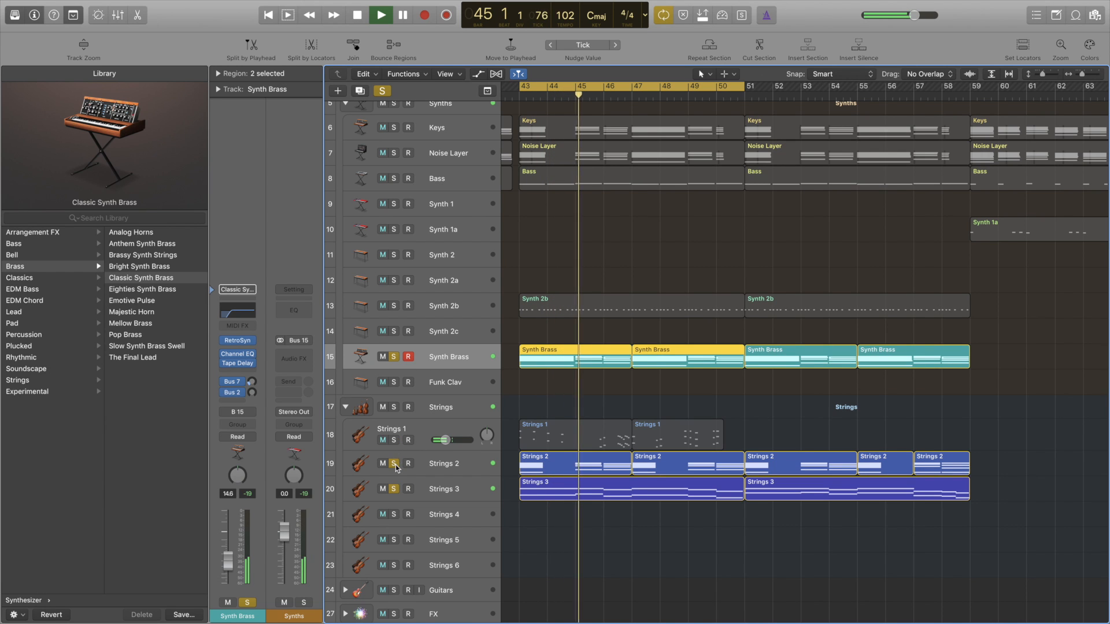
{"action": "left_click", "coordinate": [395, 464]}
{"action": "left_click", "coordinate": [395, 489]}
{"action": "left_click", "coordinate": [394, 489]}
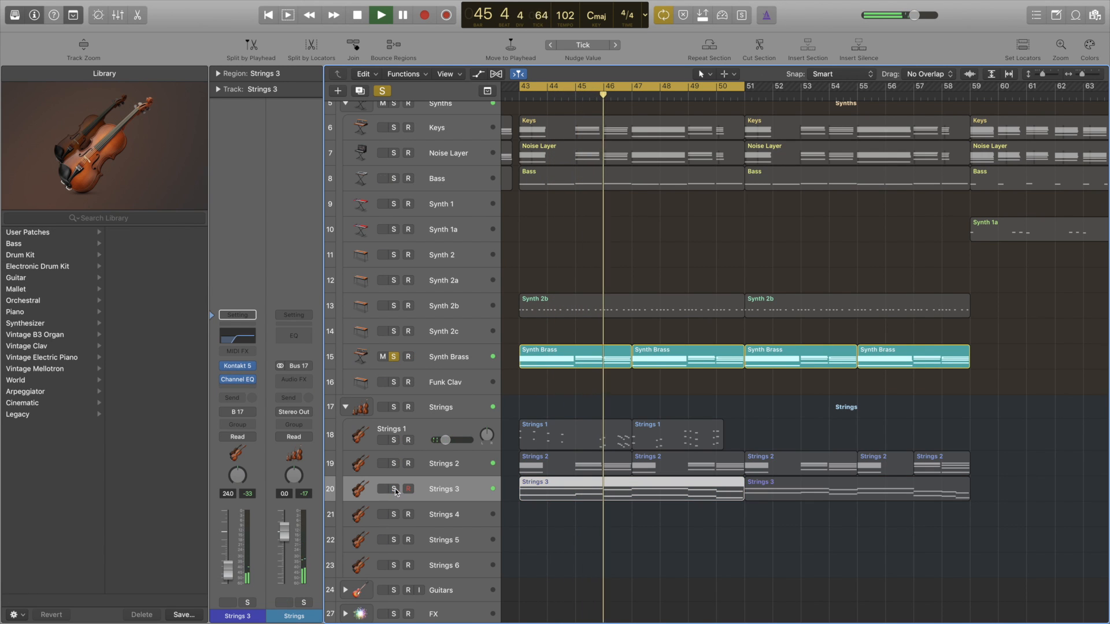
{"action": "left_click", "coordinate": [434, 363]}
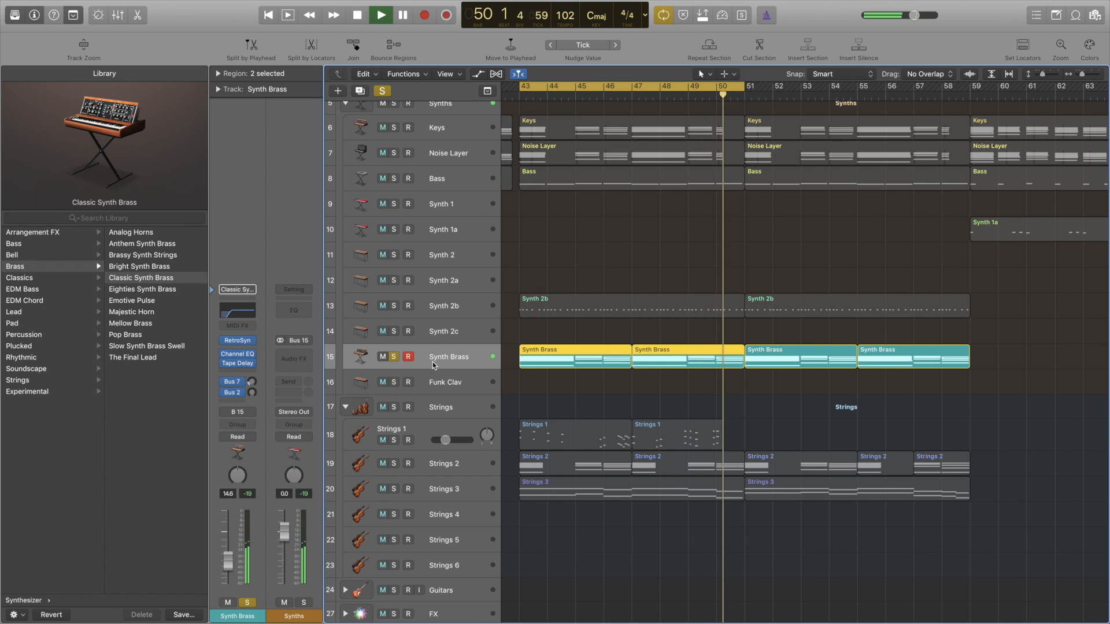
{"action": "key", "text": "space"}
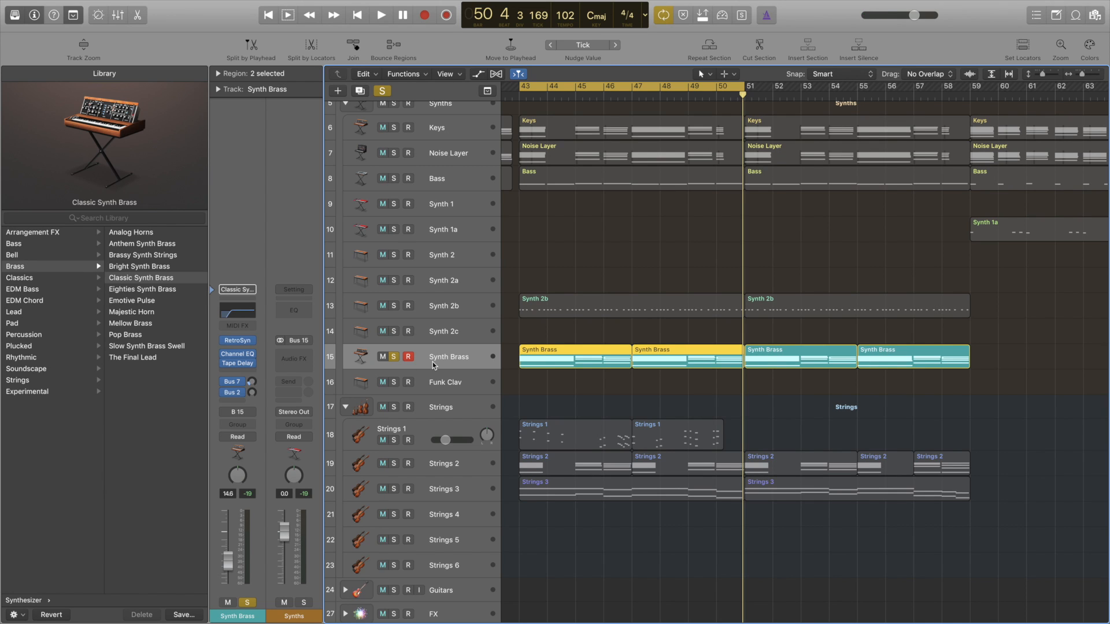
Step: Add the Synth 2b track to the solo and select it
{"action": "left_click", "coordinate": [395, 306]}
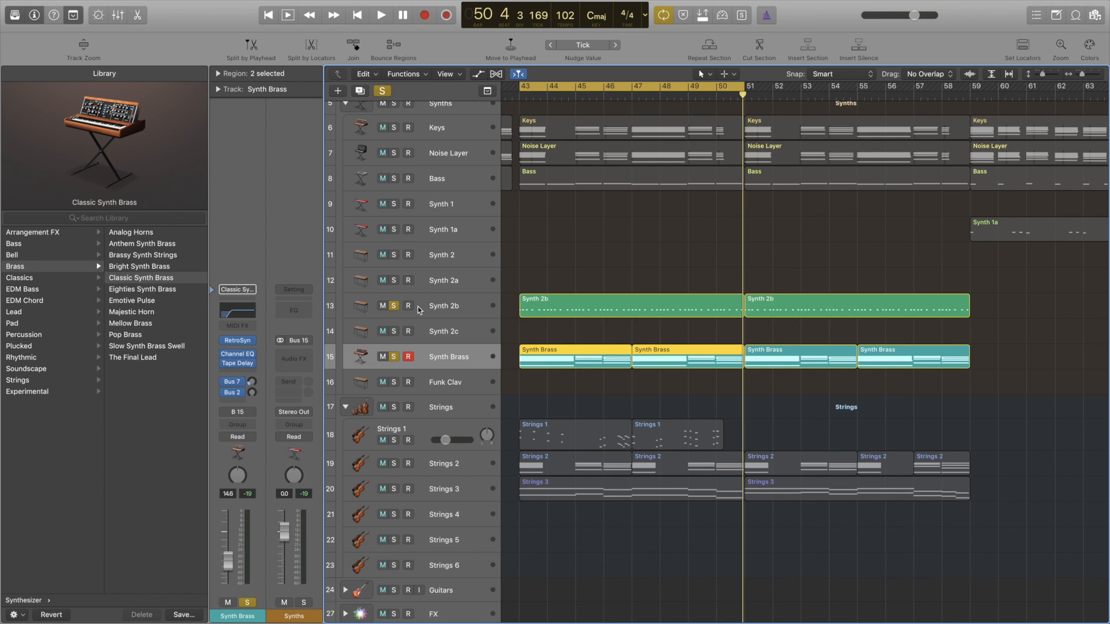
{"action": "left_click", "coordinate": [420, 309]}
Step: Examine the synth, strings and guitar regions before and after the bar 43 section, keeping Synth 2b selected
{"action": "scroll", "coordinate": [419, 311], "scroll_direction": "left", "scroll_amount": 5}
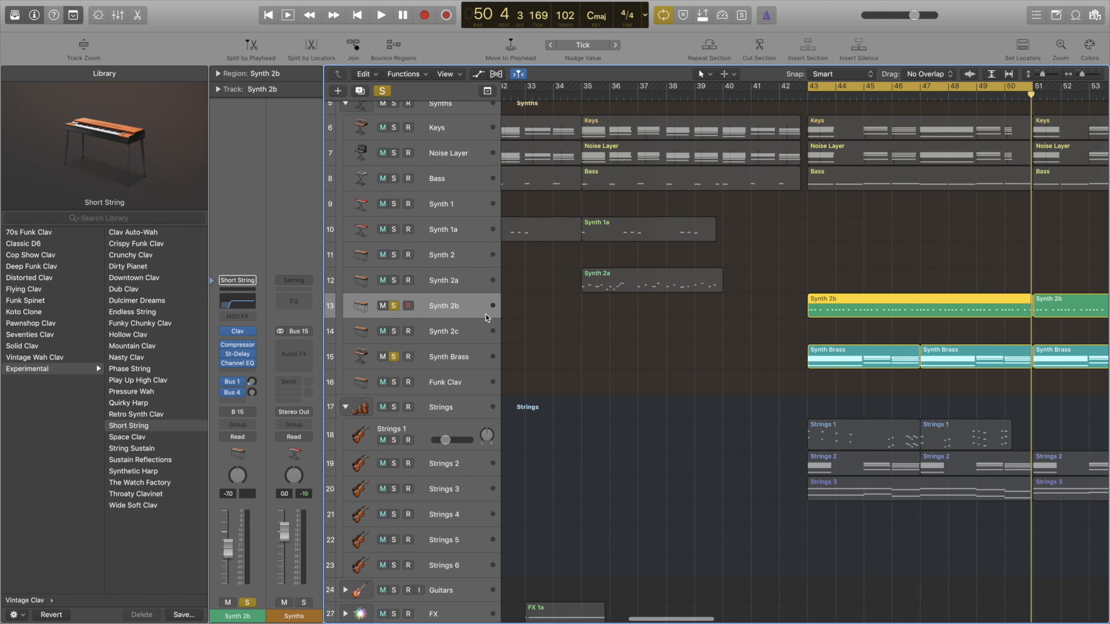
{"action": "scroll", "coordinate": [577, 298], "scroll_direction": "right", "scroll_amount": 2}
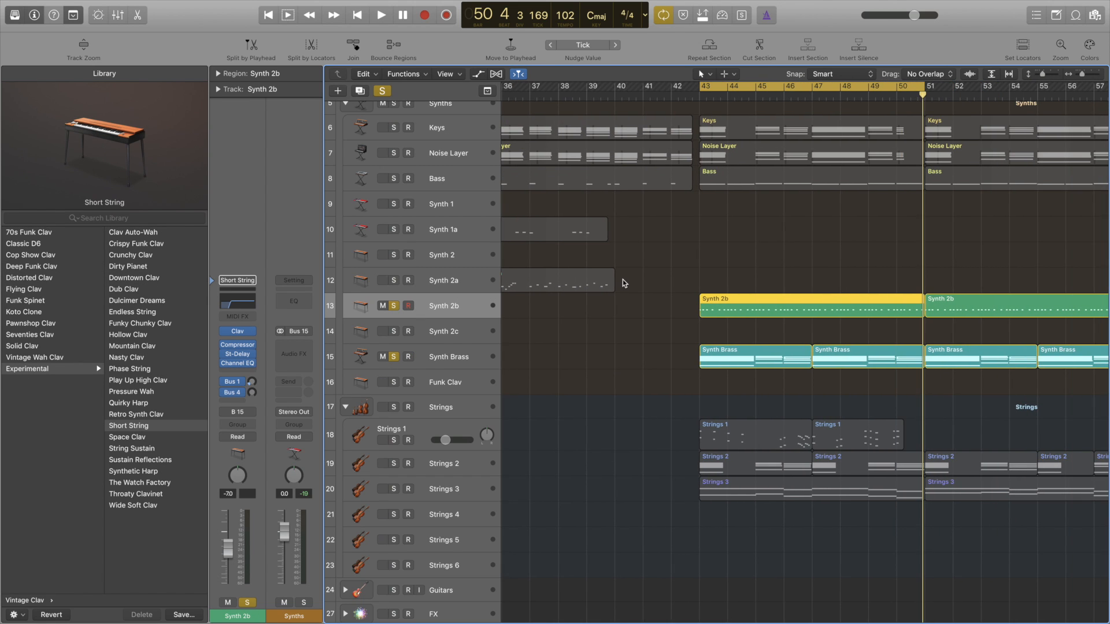
{"action": "scroll", "coordinate": [624, 282], "scroll_direction": "right", "scroll_amount": 3}
{"action": "scroll", "coordinate": [624, 283], "scroll_direction": "down", "scroll_amount": 1}
{"action": "scroll", "coordinate": [623, 279], "scroll_direction": "right", "scroll_amount": 10}
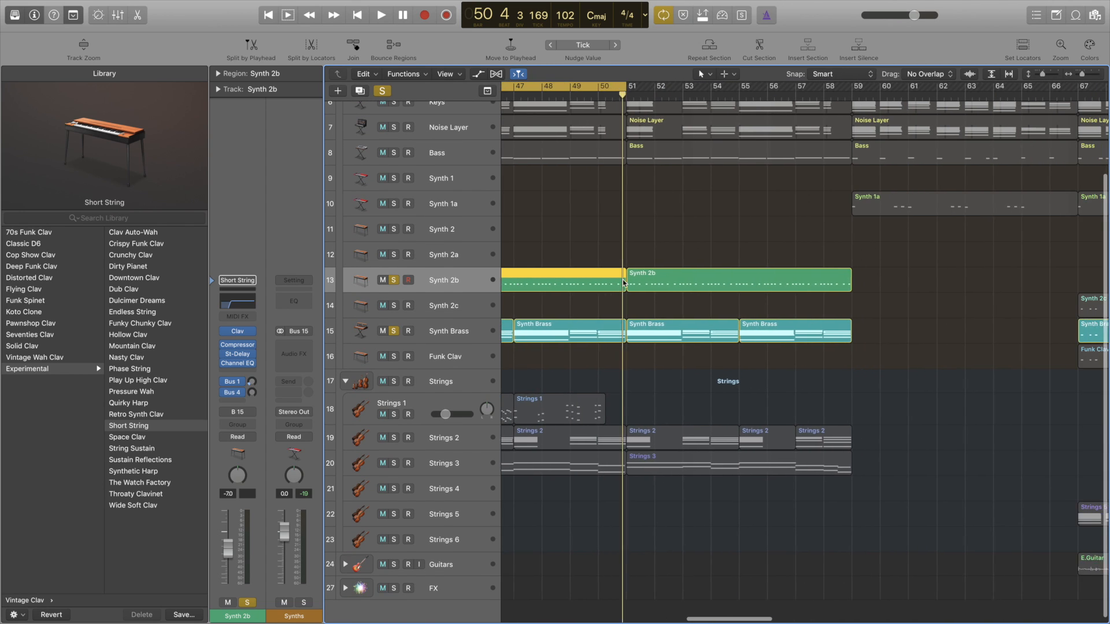
{"action": "scroll", "coordinate": [654, 392], "scroll_direction": "down", "scroll_amount": 1}
{"action": "scroll", "coordinate": [654, 392], "scroll_direction": "up", "scroll_amount": 1}
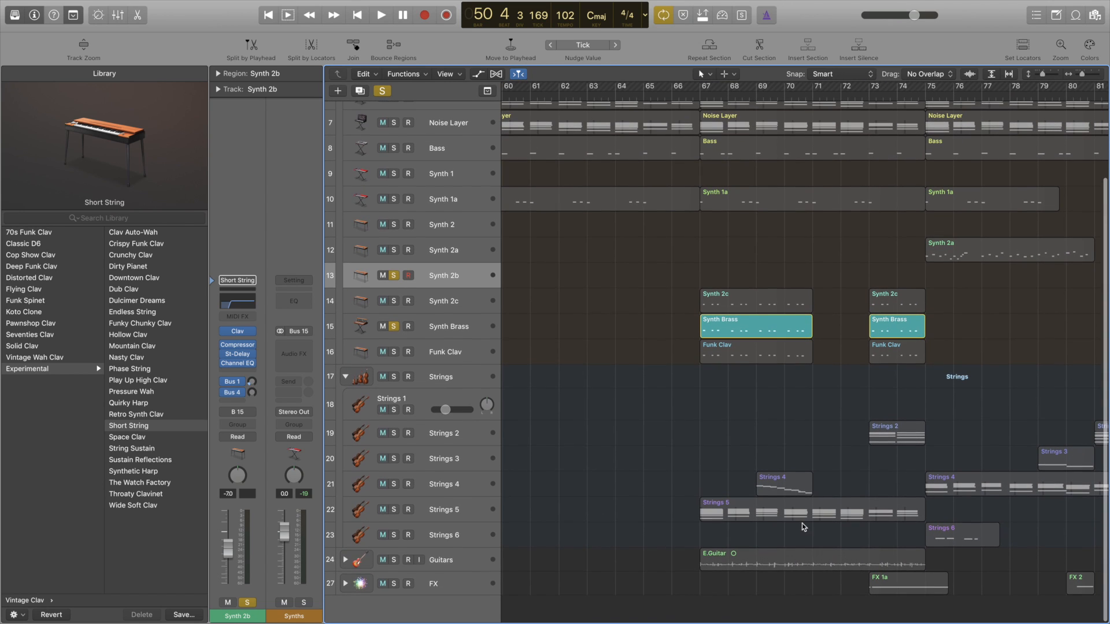
{"action": "scroll", "coordinate": [749, 591], "scroll_direction": "left", "scroll_amount": 9}
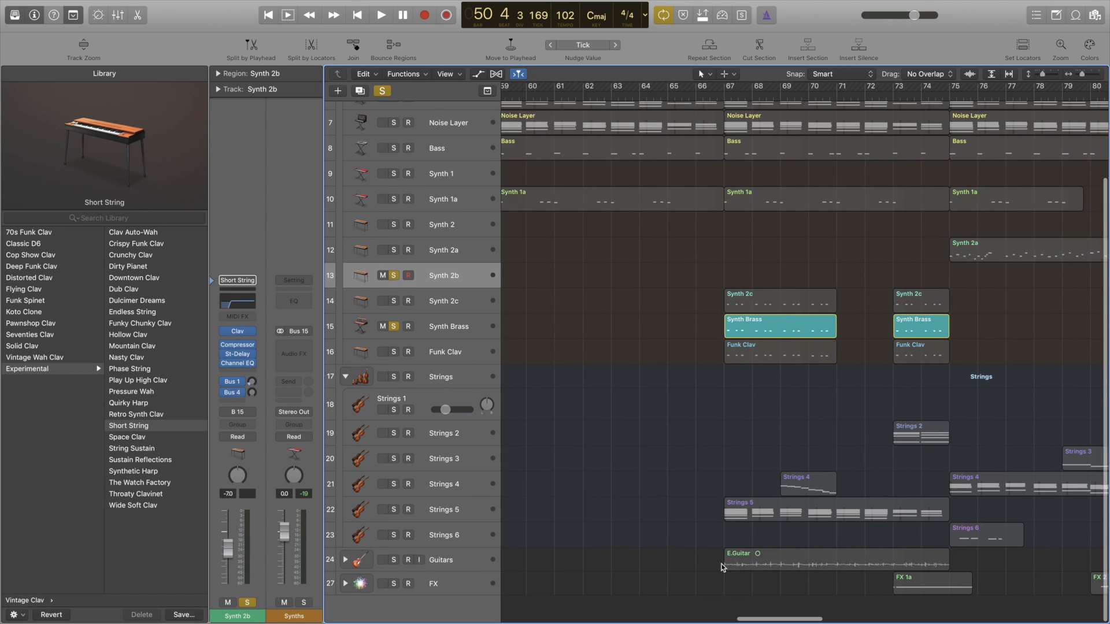
{"action": "left_click", "coordinate": [456, 328]}
{"action": "left_click", "coordinate": [457, 280]}
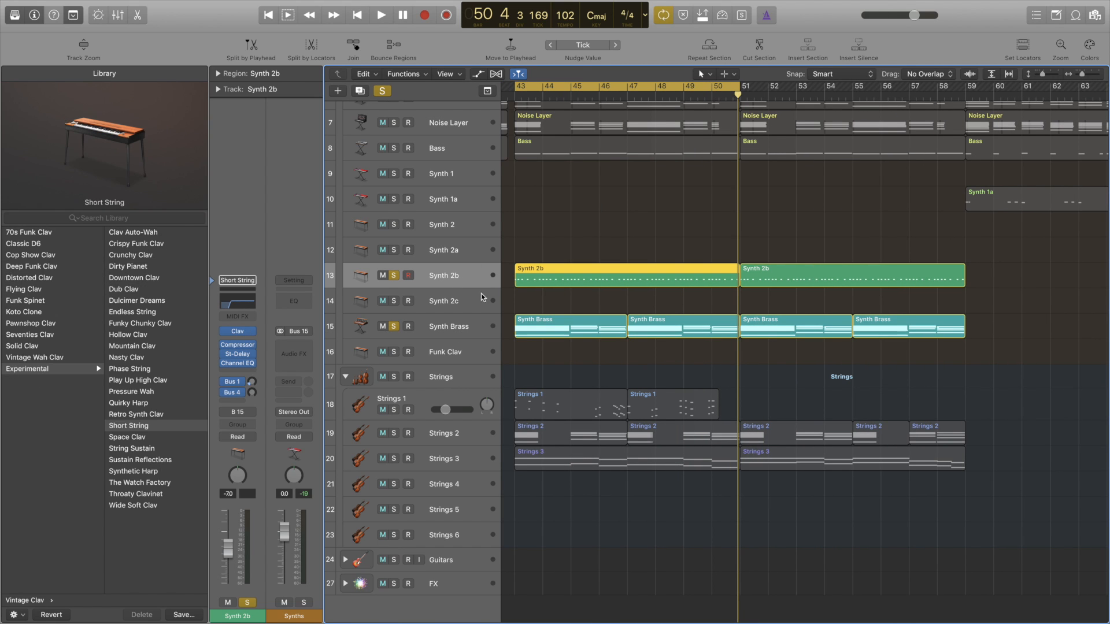
{"action": "scroll", "coordinate": [549, 183], "scroll_direction": "left", "scroll_amount": 2}
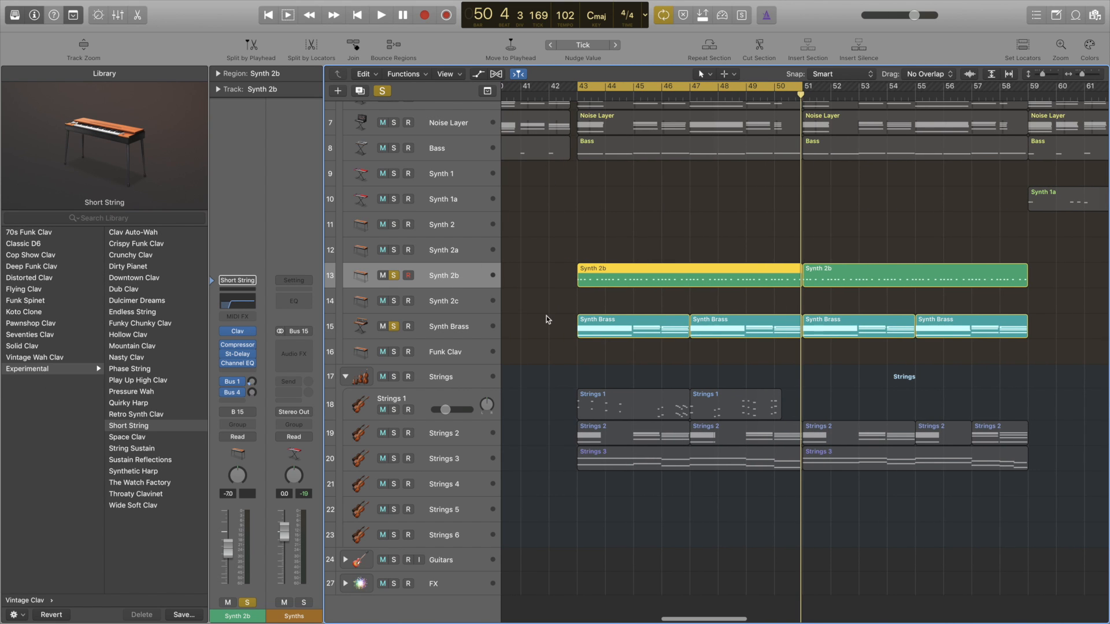
Step: Clear all solos, play the full arrangement within the bars 43–51 cycle, and stop playback
{"action": "left_click", "coordinate": [382, 91]}
{"action": "scroll", "coordinate": [464, 281], "scroll_direction": "up", "scroll_amount": 1}
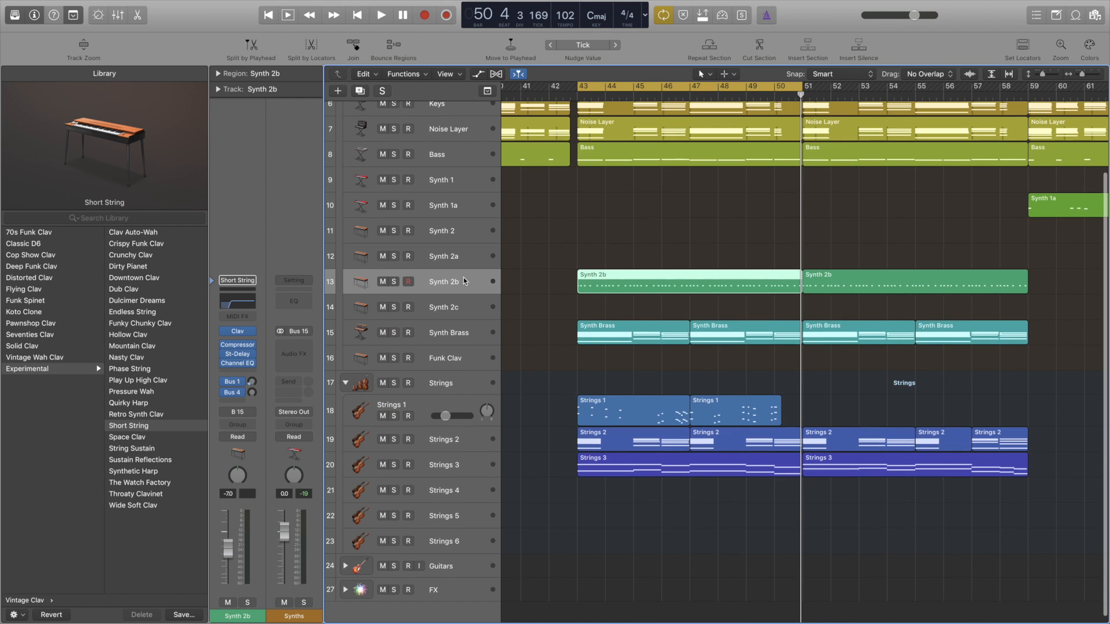
{"action": "key", "text": "space"}
{"action": "scroll", "coordinate": [409, 249], "scroll_direction": "up", "scroll_amount": 3}
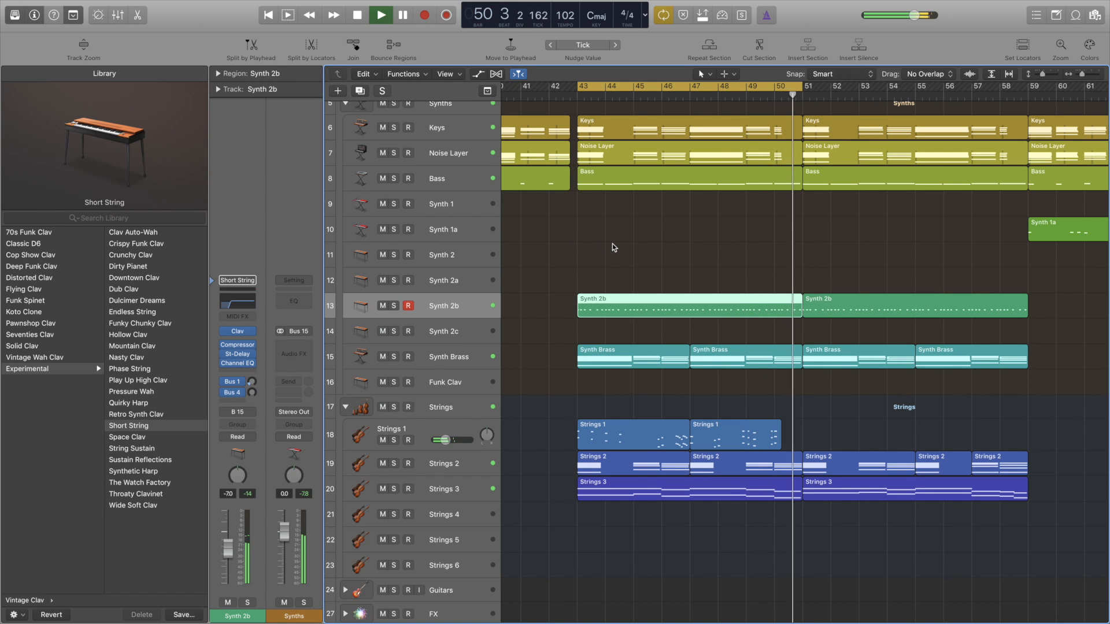
{"action": "key", "text": "space"}
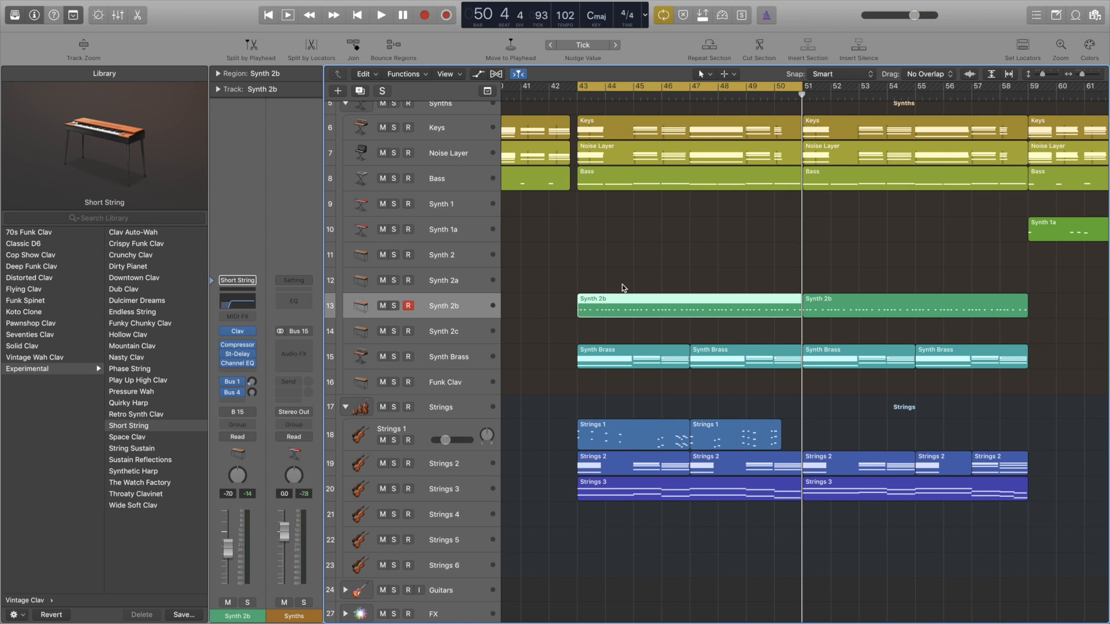
Step: Set the cycle range to bars 67–75, then solo and select the Guitars track stack
{"action": "scroll", "coordinate": [669, 261], "scroll_direction": "right", "scroll_amount": 10}
{"action": "scroll", "coordinate": [669, 261], "scroll_direction": "down", "scroll_amount": 1}
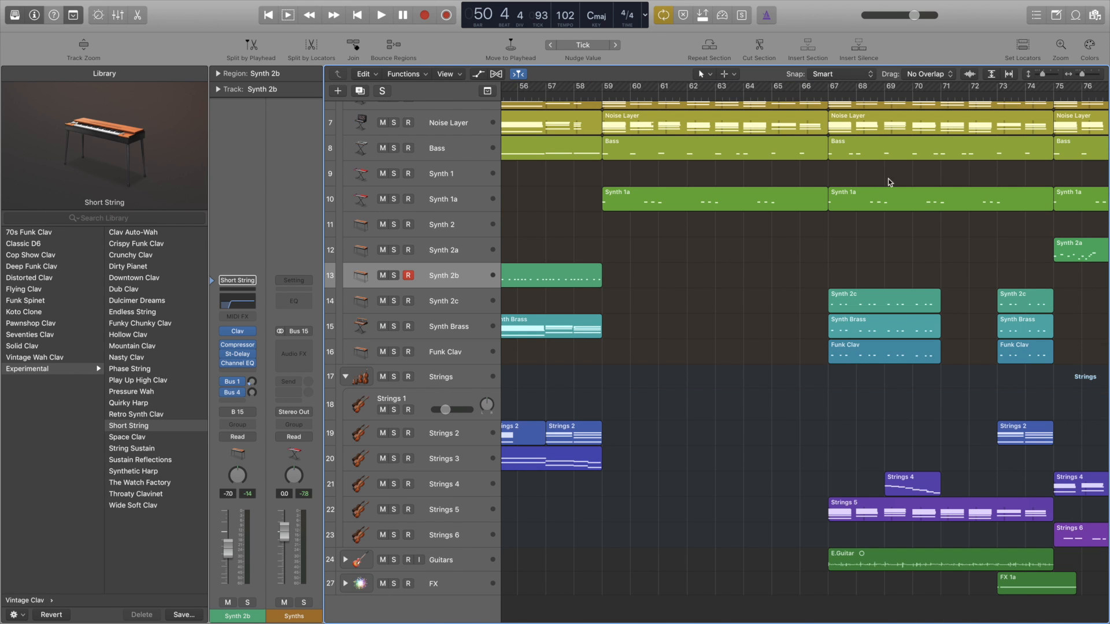
{"action": "scroll", "coordinate": [886, 402], "scroll_direction": "right", "scroll_amount": 3}
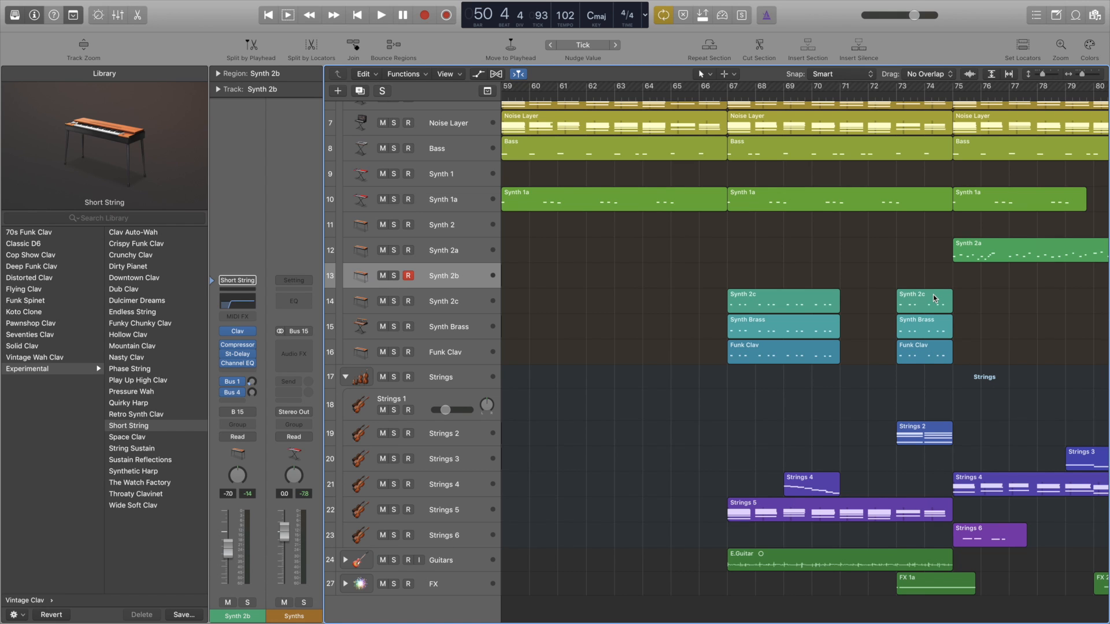
{"action": "left_click_drag", "start_coordinate": [729, 87], "coordinate": [961, 151]}
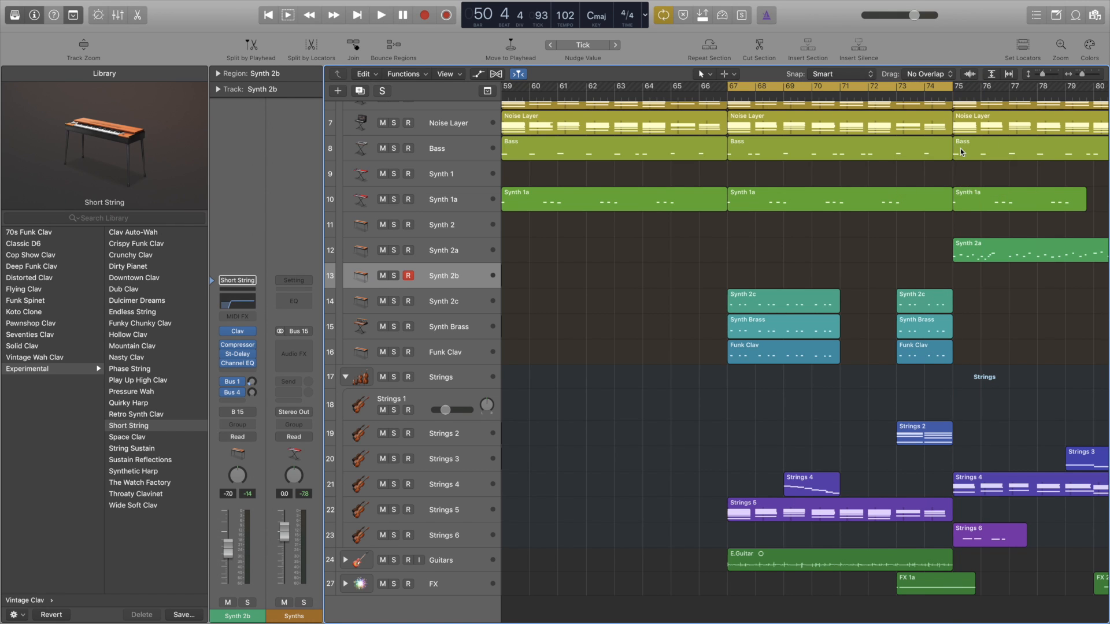
{"action": "left_click", "coordinate": [395, 561]}
{"action": "left_click", "coordinate": [443, 567]}
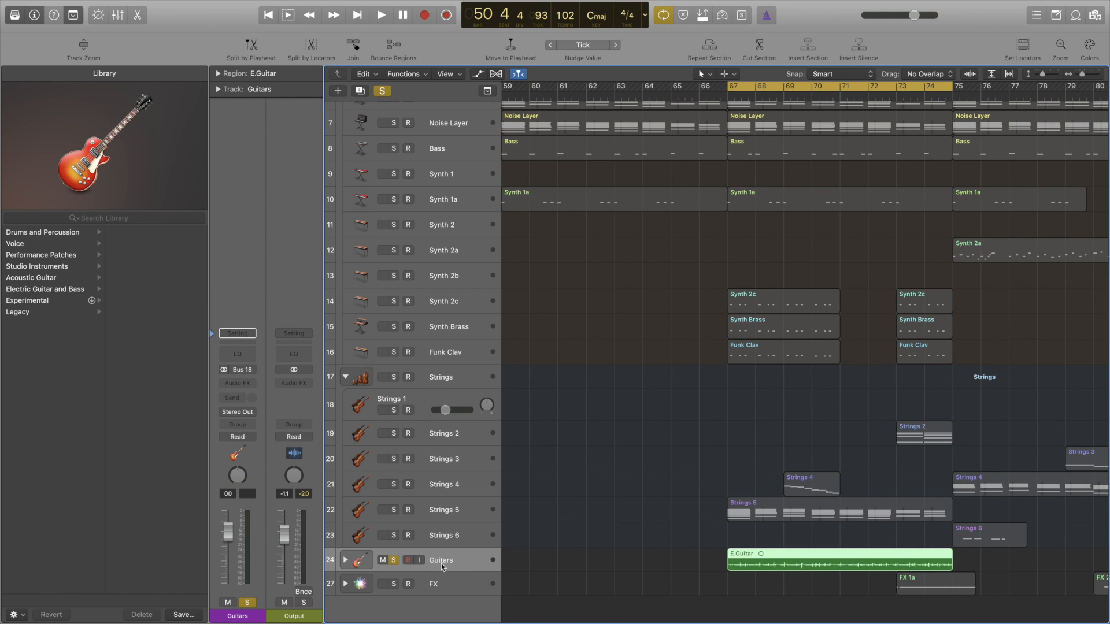
Step: Audition the soloed Guitars within the bars 67–75 cycle, adding Noise Layer, Keys and Bass to the solo before stopping playback
{"action": "key", "text": "space"}
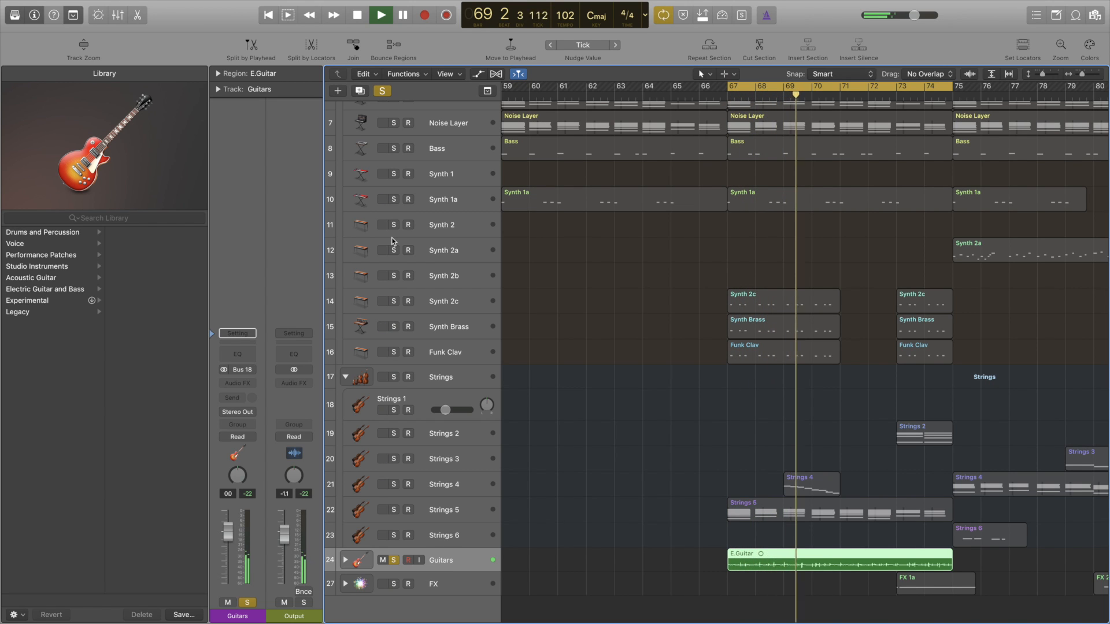
{"action": "scroll", "coordinate": [394, 164], "scroll_direction": "up", "scroll_amount": 2}
{"action": "scroll", "coordinate": [398, 161], "scroll_direction": "up", "scroll_amount": 2}
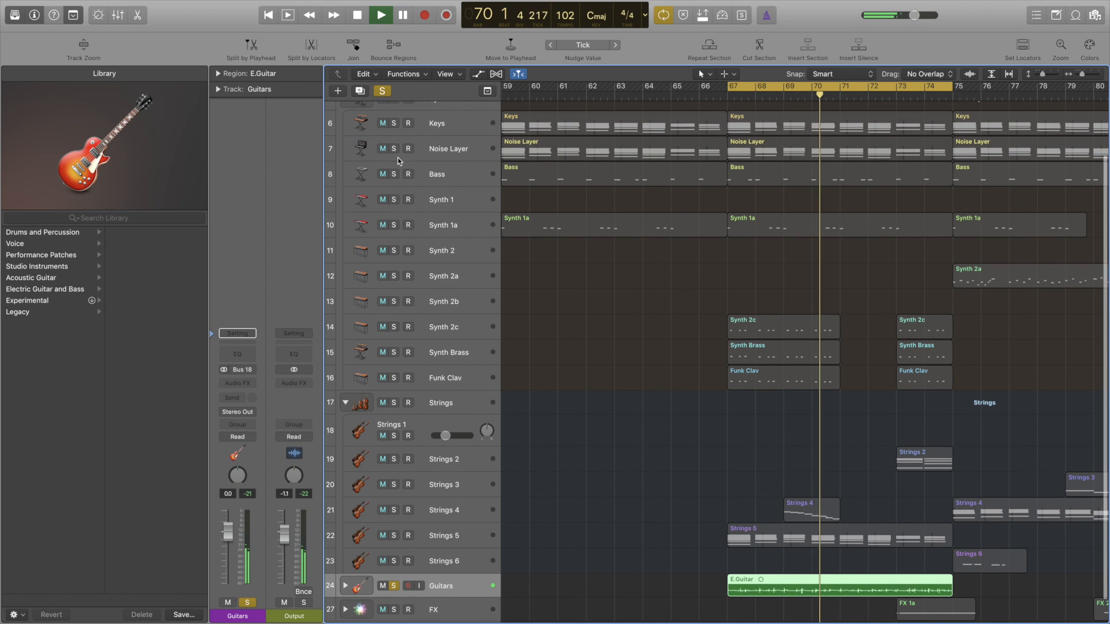
{"action": "left_click", "coordinate": [393, 147]}
{"action": "left_click", "coordinate": [393, 123]}
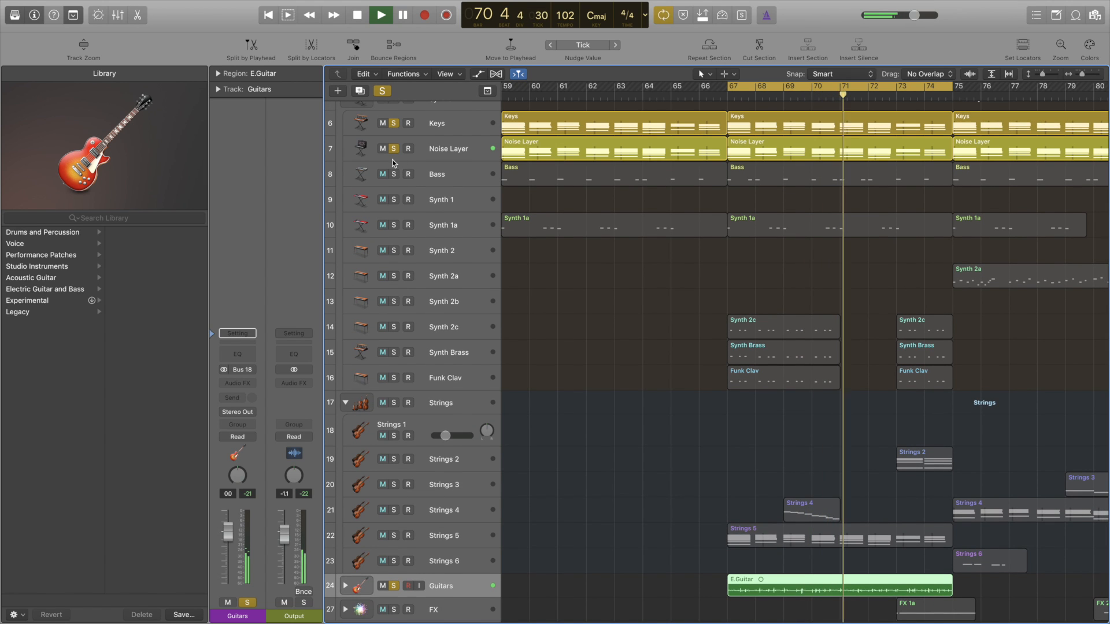
{"action": "left_click", "coordinate": [393, 174]}
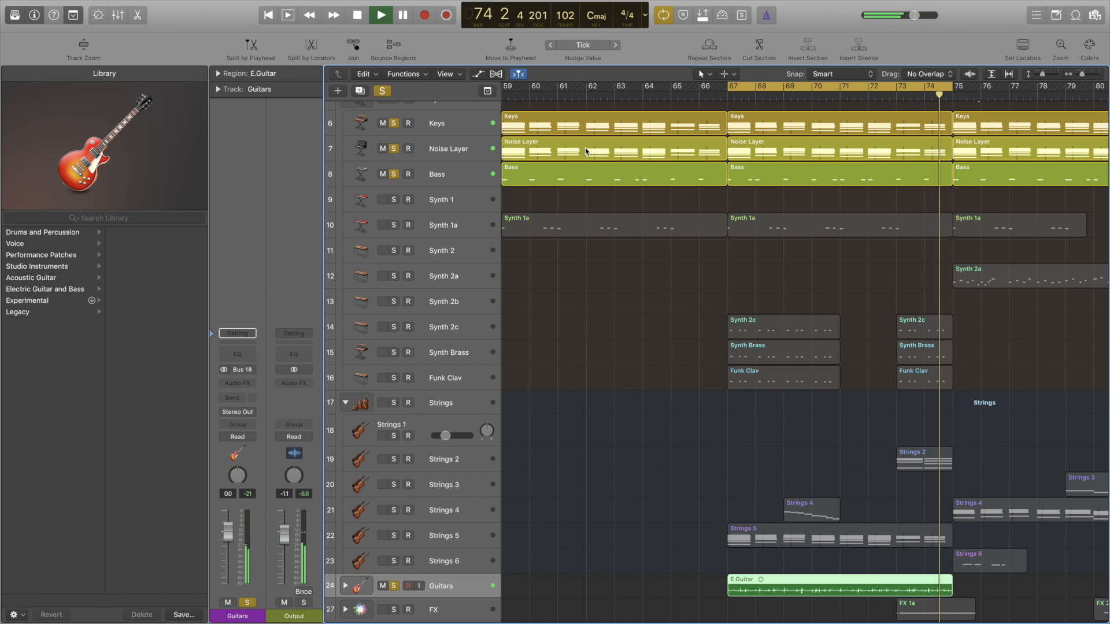
{"action": "key", "text": "space"}
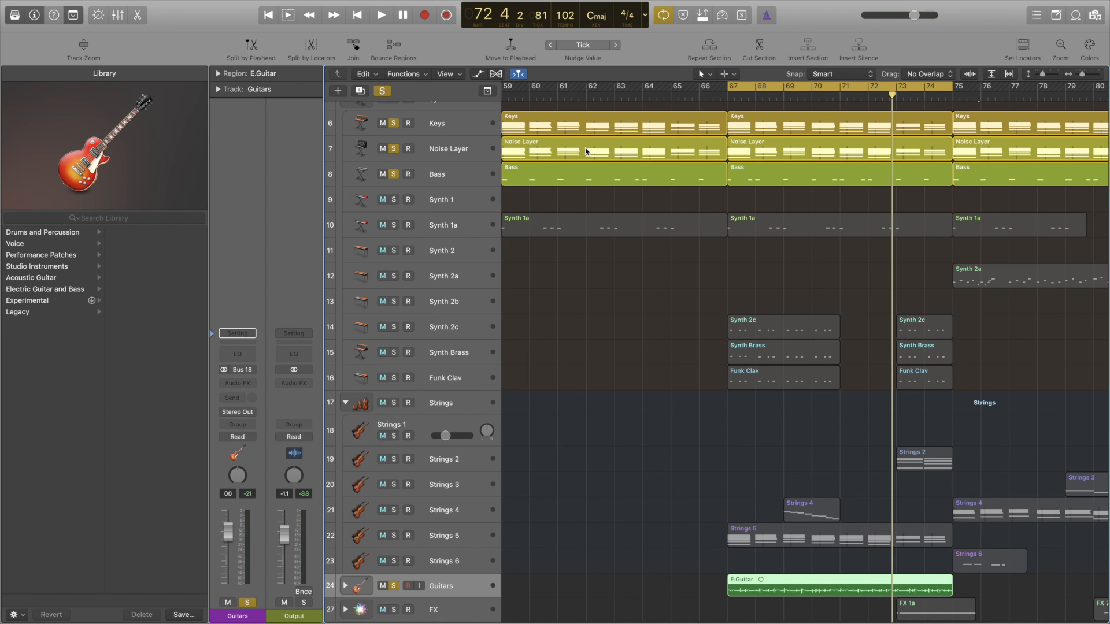
Step: Clear all track solos to restore the full arrangement
{"action": "scroll", "coordinate": [764, 224], "scroll_direction": "right", "scroll_amount": 6}
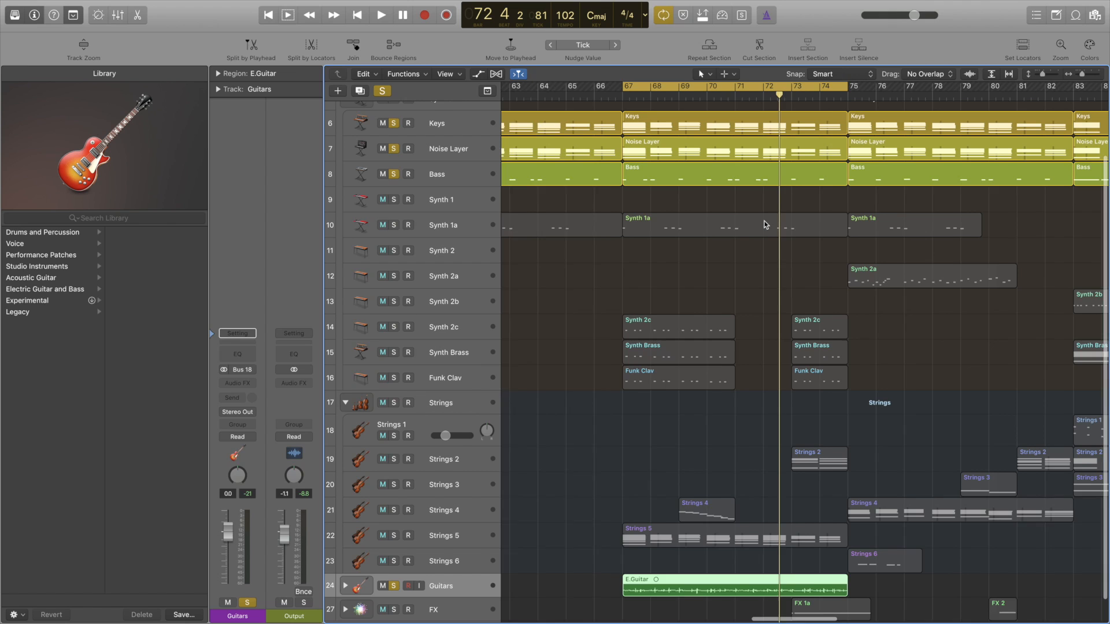
{"action": "left_click", "coordinate": [382, 91]}
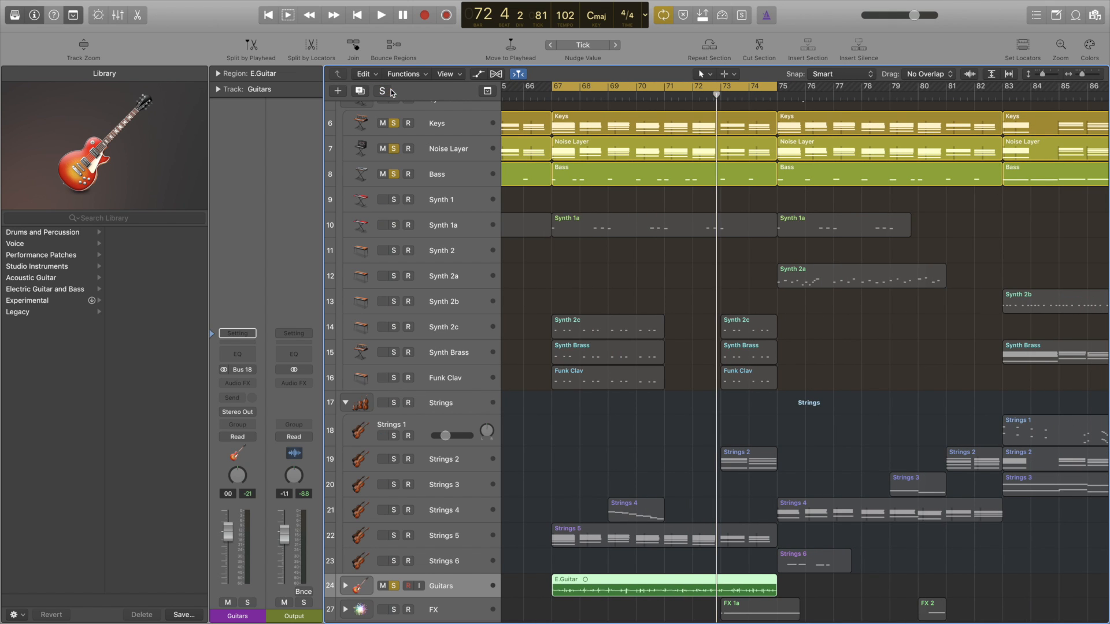
{"action": "scroll", "coordinate": [565, 240], "scroll_direction": "right", "scroll_amount": 10}
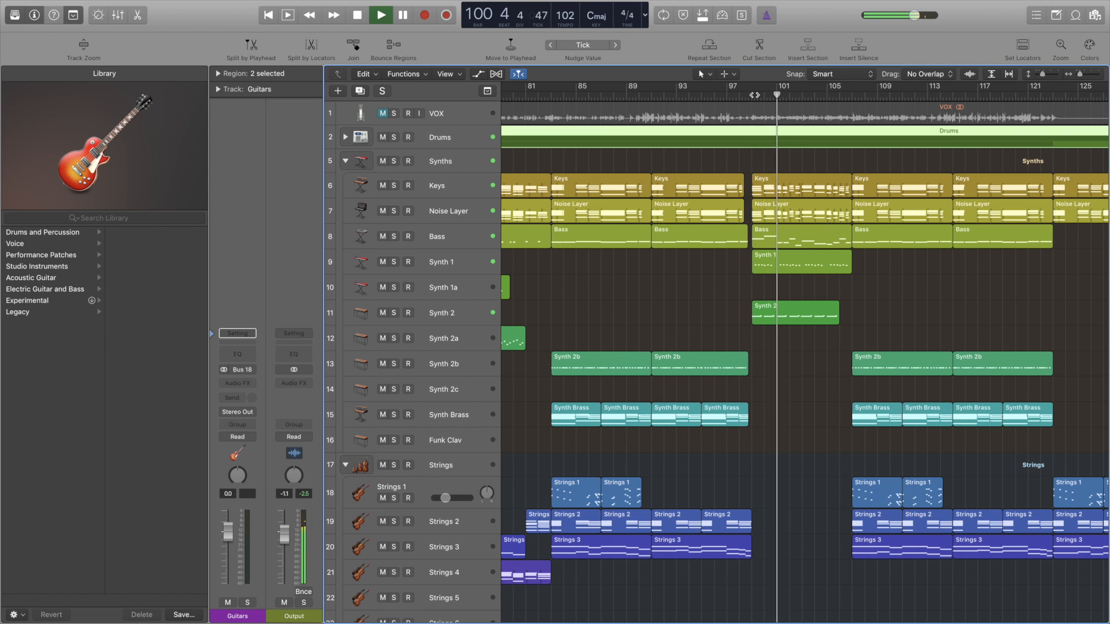
Step: Play the full arrangement through the section before bar 107, unmuting the VOX track, and stop playback
{"action": "left_click", "coordinate": [737, 94]}
{"action": "left_click", "coordinate": [385, 113]}
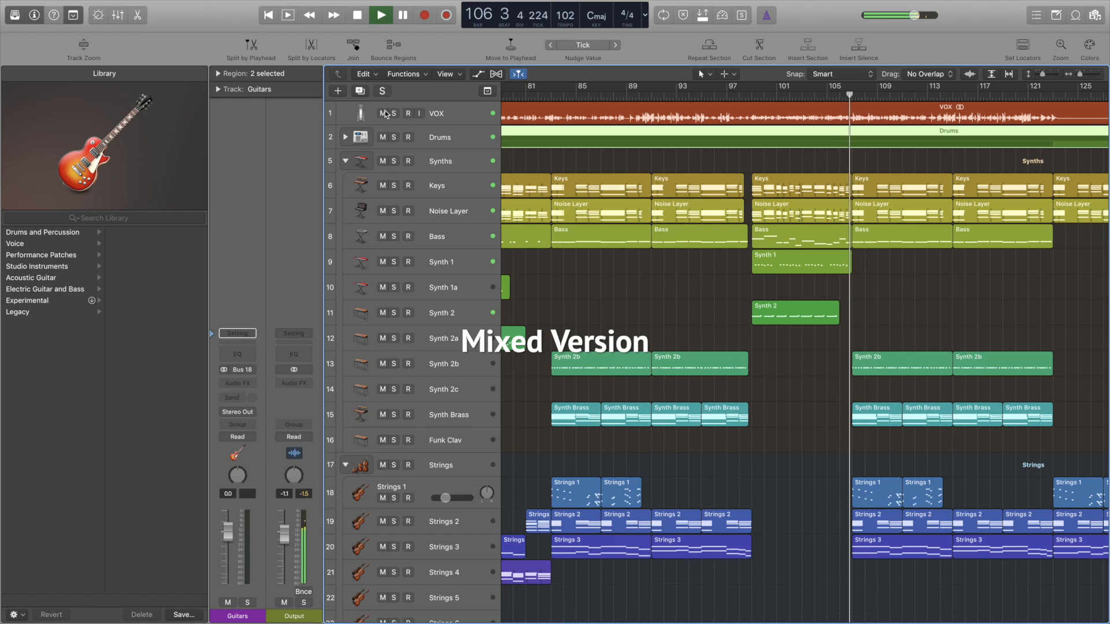
{"action": "key", "text": "space"}
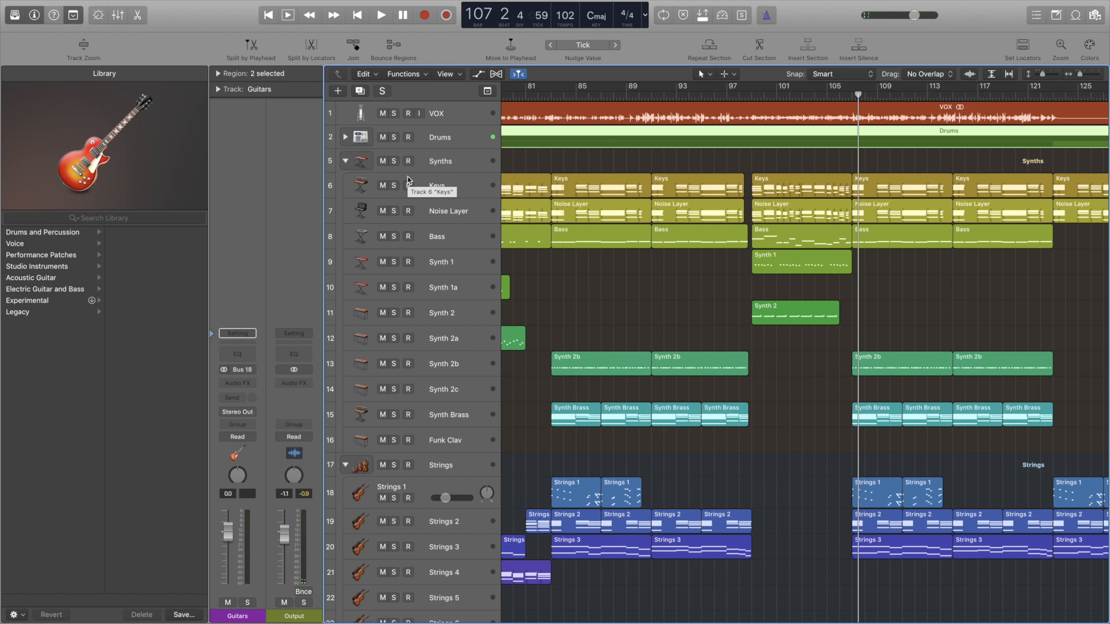
Step: Move the playhead to bar 123 and play the final section through to its end at bar 131
{"action": "scroll", "coordinate": [875, 246], "scroll_direction": "right", "scroll_amount": 5}
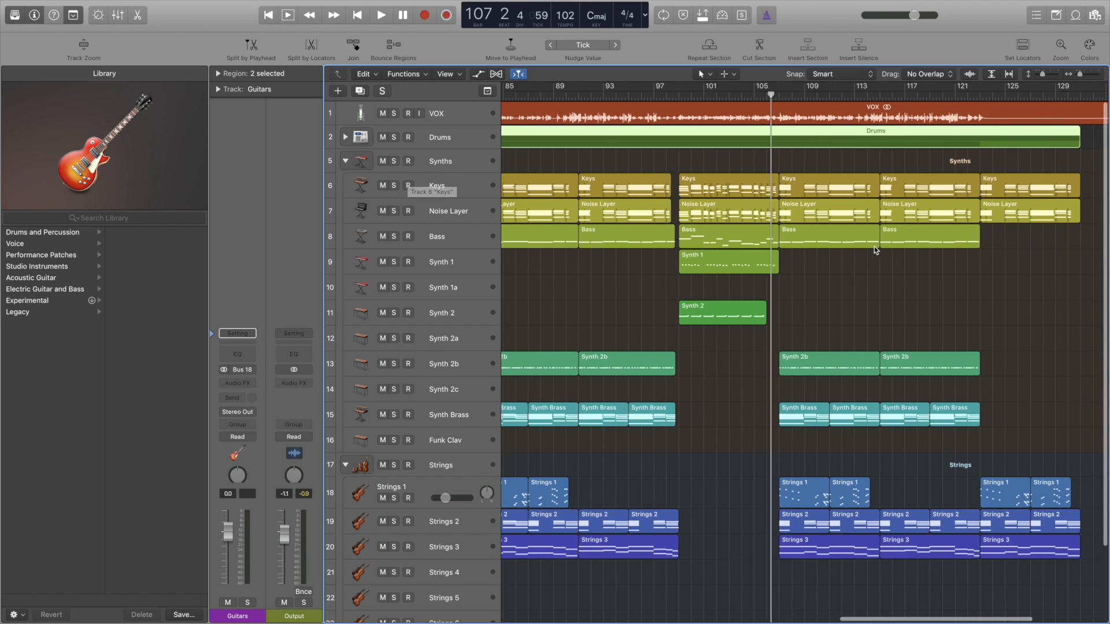
{"action": "scroll", "coordinate": [875, 246], "scroll_direction": "right", "scroll_amount": 6}
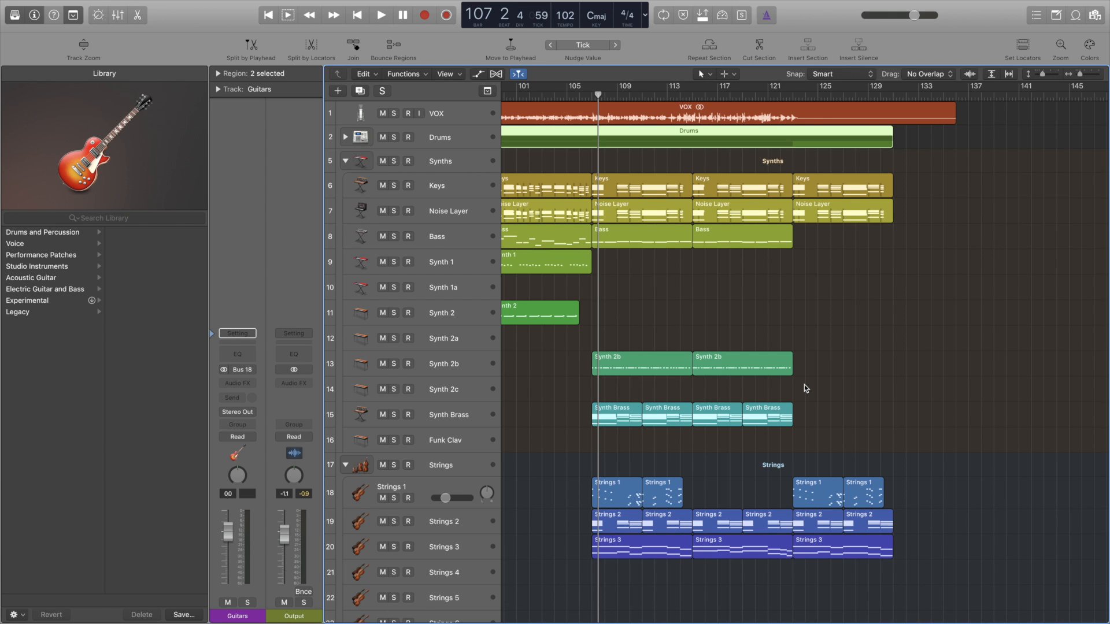
{"action": "left_click", "coordinate": [792, 95]}
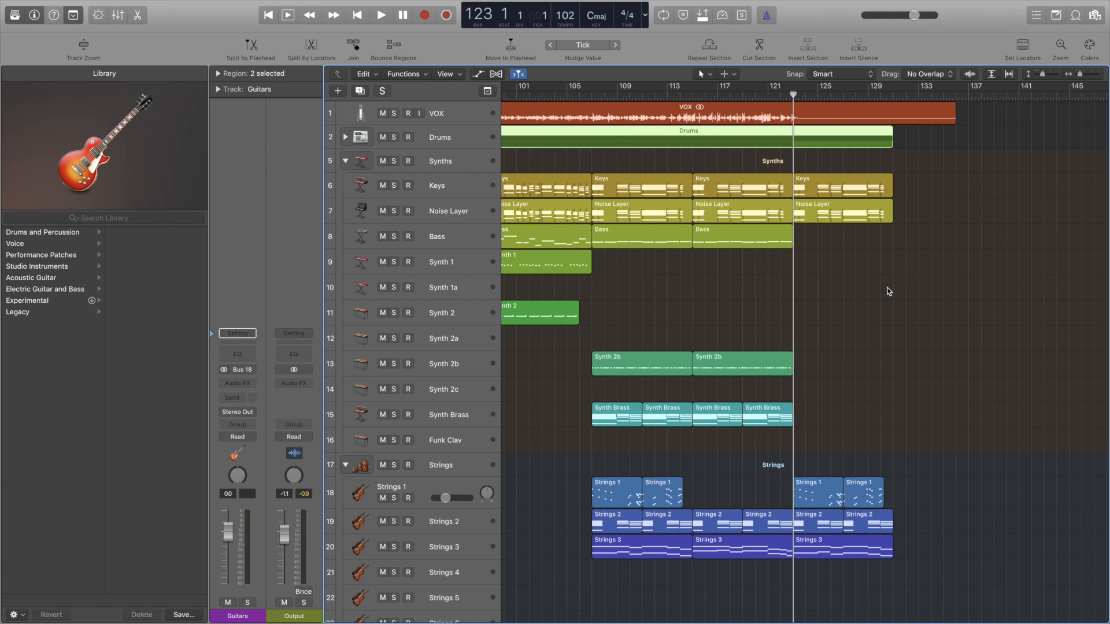
{"action": "key", "text": "space"}
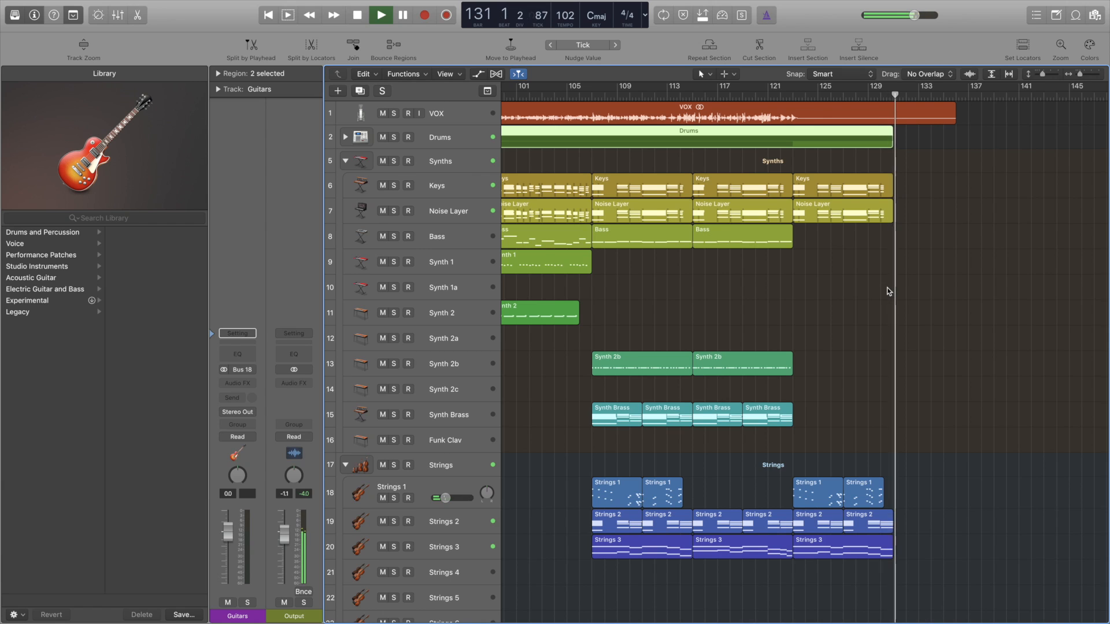
{"action": "key", "text": "space"}
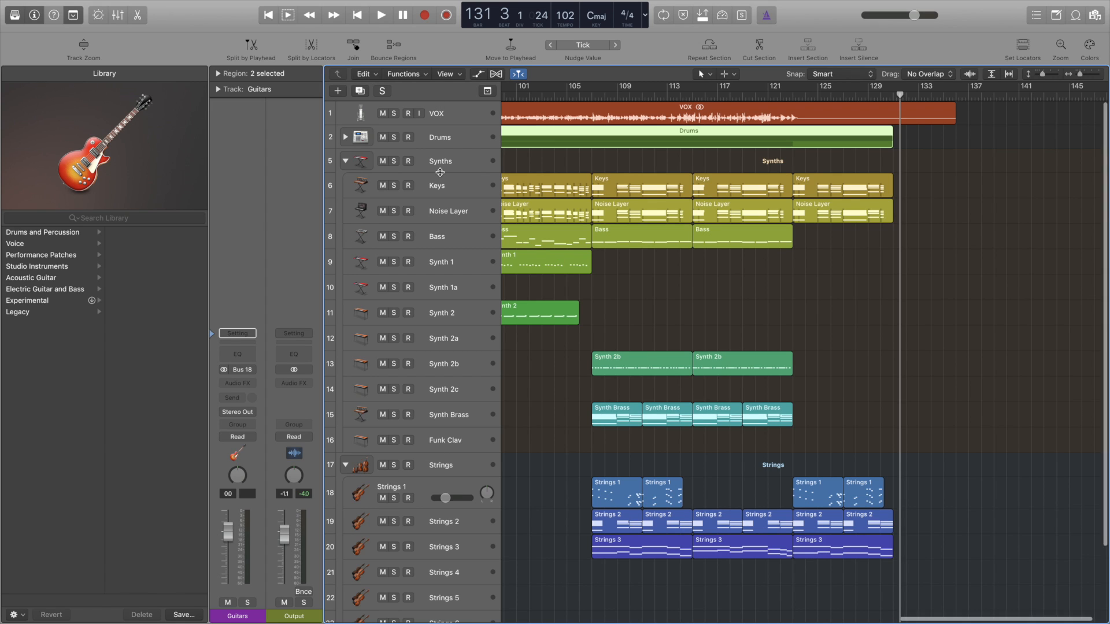
Step: Examine the full track list of the arrangement, including the tracks inside the FX stack
{"action": "scroll", "coordinate": [393, 347], "scroll_direction": "down", "scroll_amount": 3}
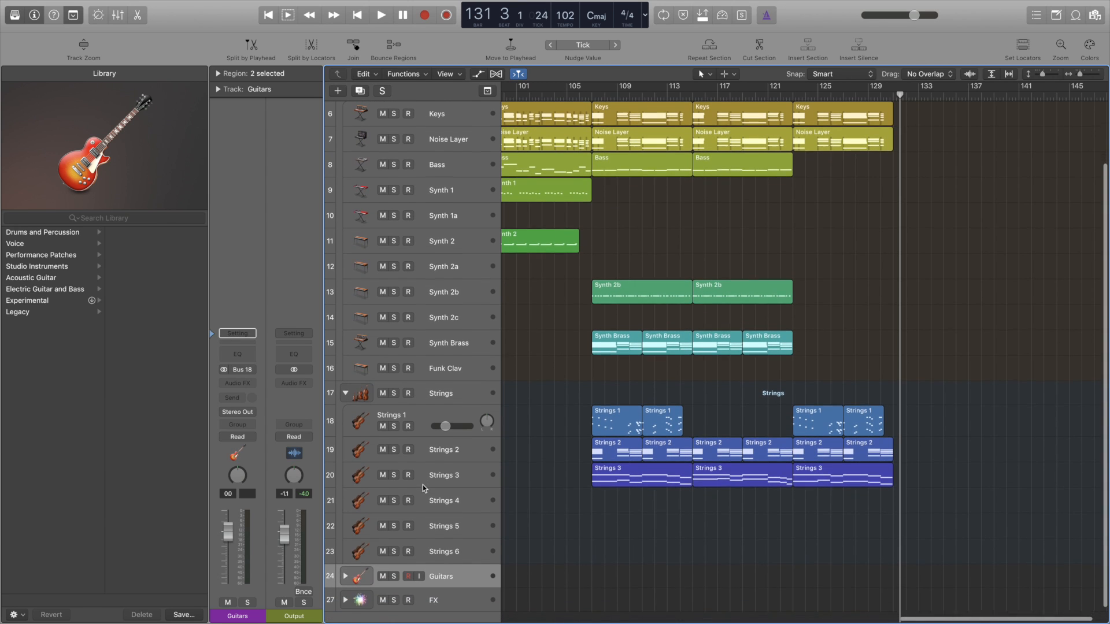
{"action": "scroll", "coordinate": [433, 309], "scroll_direction": "up", "scroll_amount": 2}
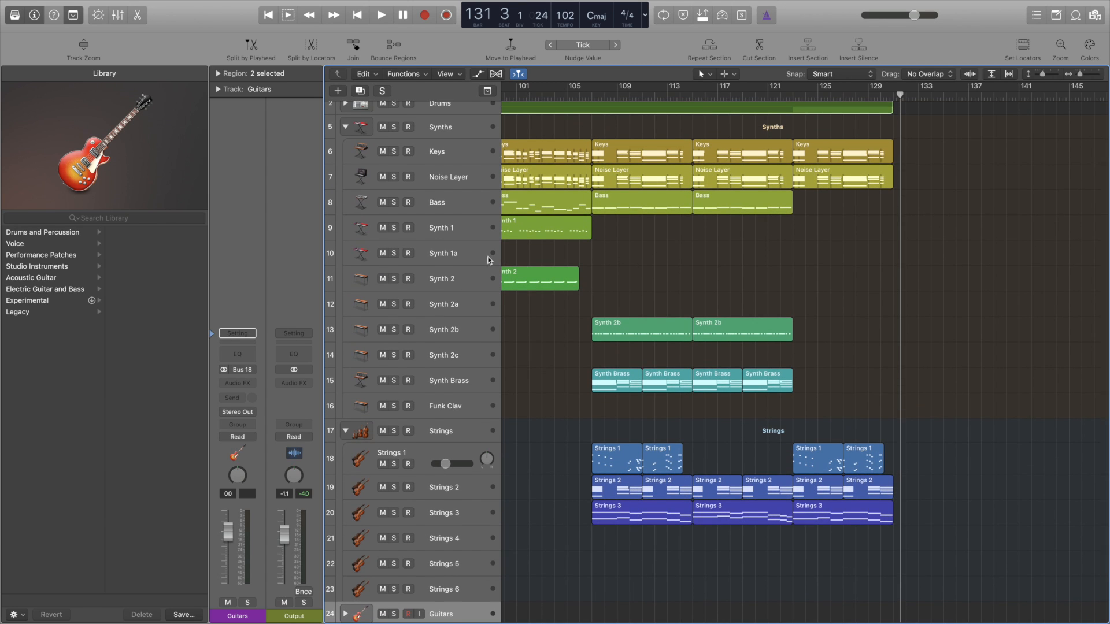
{"action": "scroll", "coordinate": [499, 270], "scroll_direction": "up", "scroll_amount": 2}
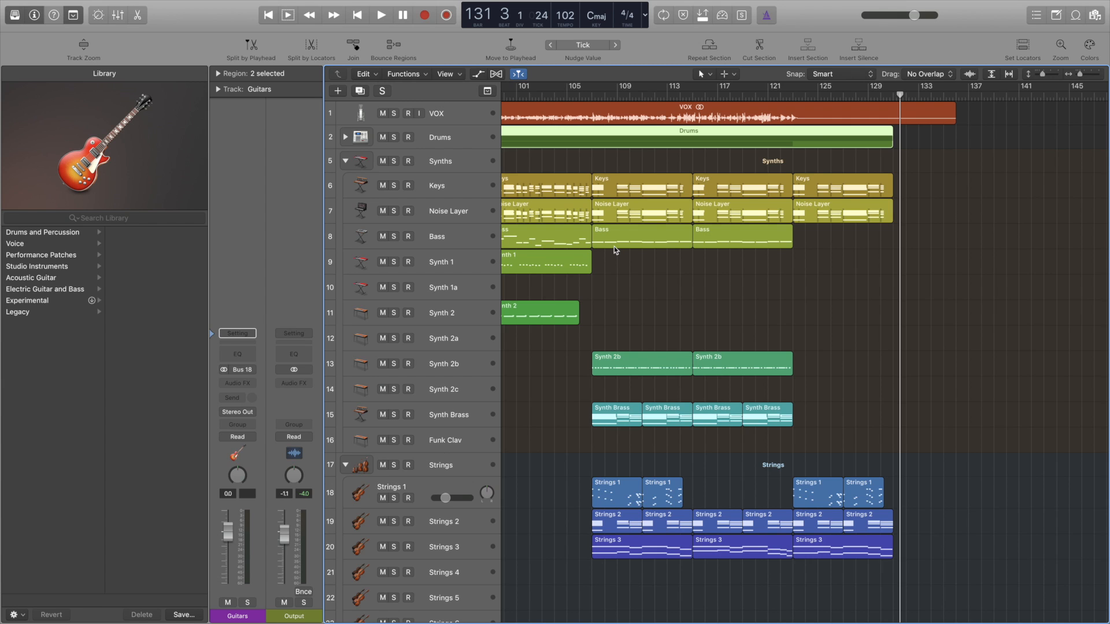
{"action": "scroll", "coordinate": [614, 246], "scroll_direction": "down", "scroll_amount": 5}
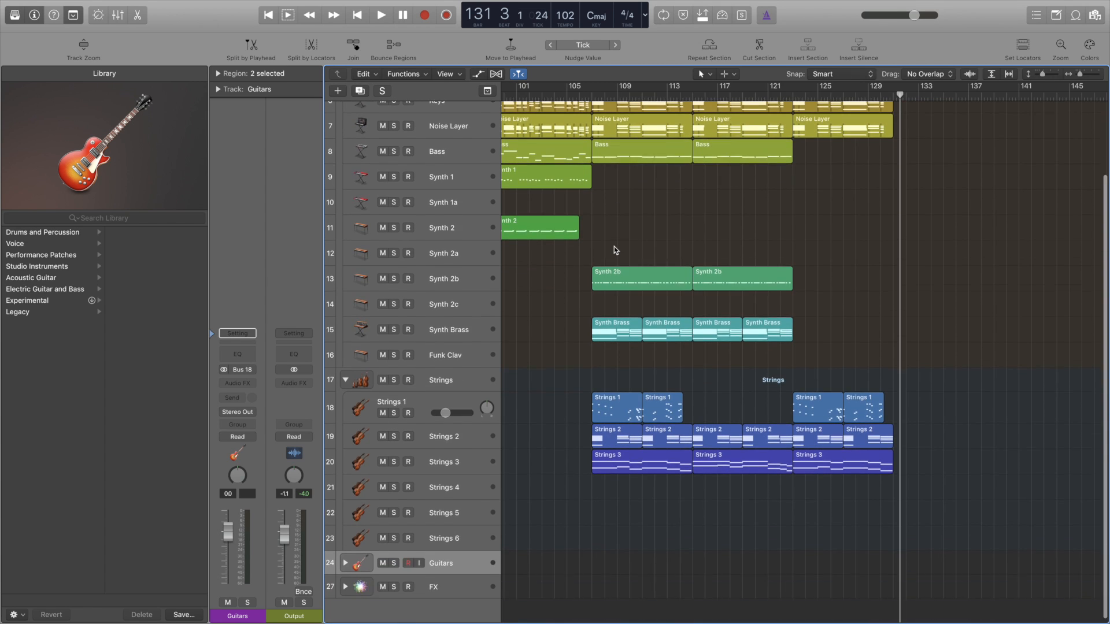
{"action": "left_click", "coordinate": [346, 580]}
{"action": "scroll", "coordinate": [351, 584], "scroll_direction": "down", "scroll_amount": 8}
{"action": "scroll", "coordinate": [353, 585], "scroll_direction": "down", "scroll_amount": 1}
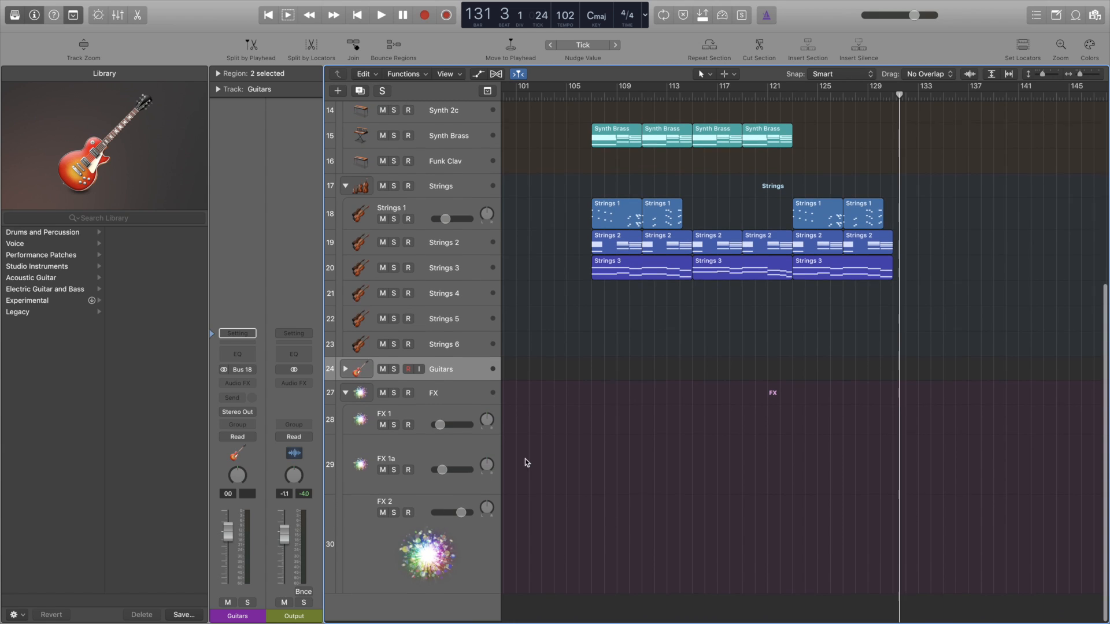
{"action": "scroll", "coordinate": [347, 399], "scroll_direction": "up", "scroll_amount": 10}
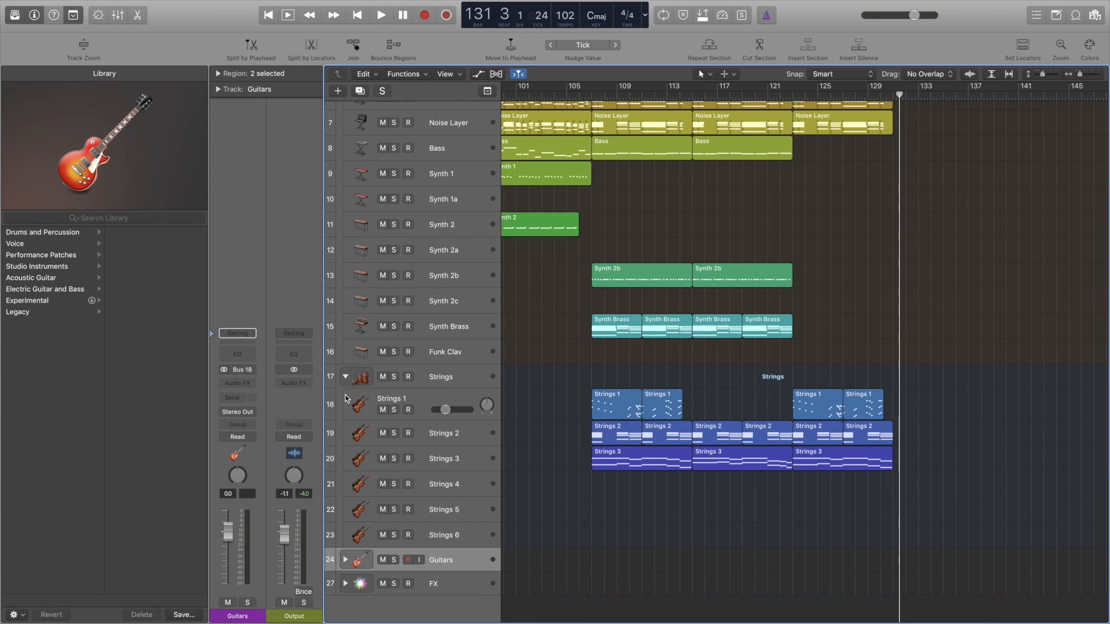
{"action": "scroll", "coordinate": [347, 398], "scroll_direction": "up", "scroll_amount": 2}
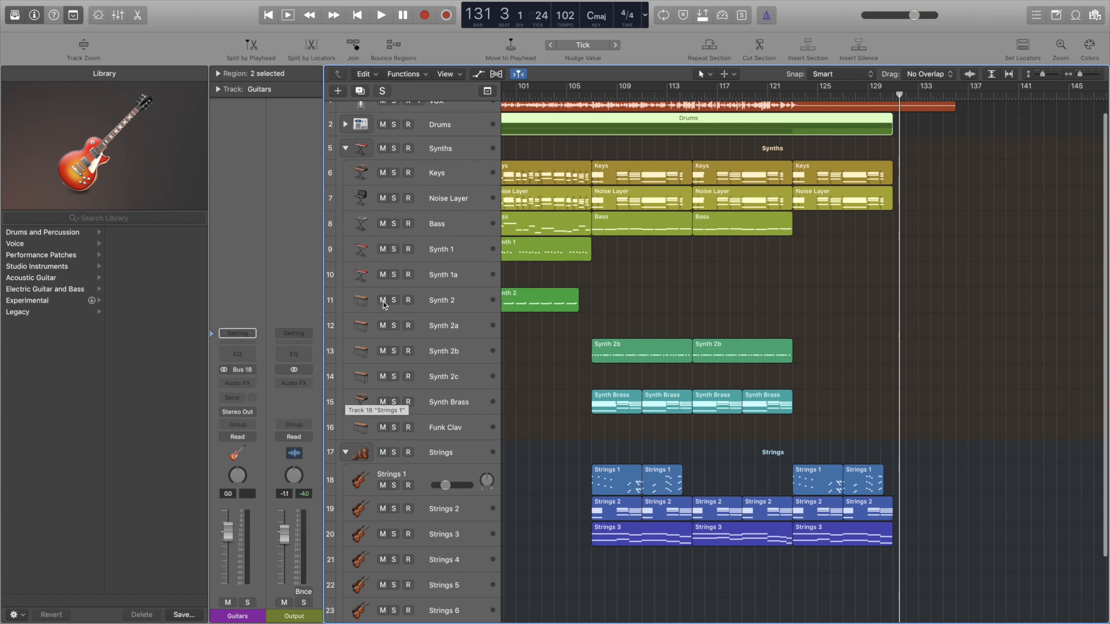
{"action": "scroll", "coordinate": [384, 305], "scroll_direction": "up", "scroll_amount": 1}
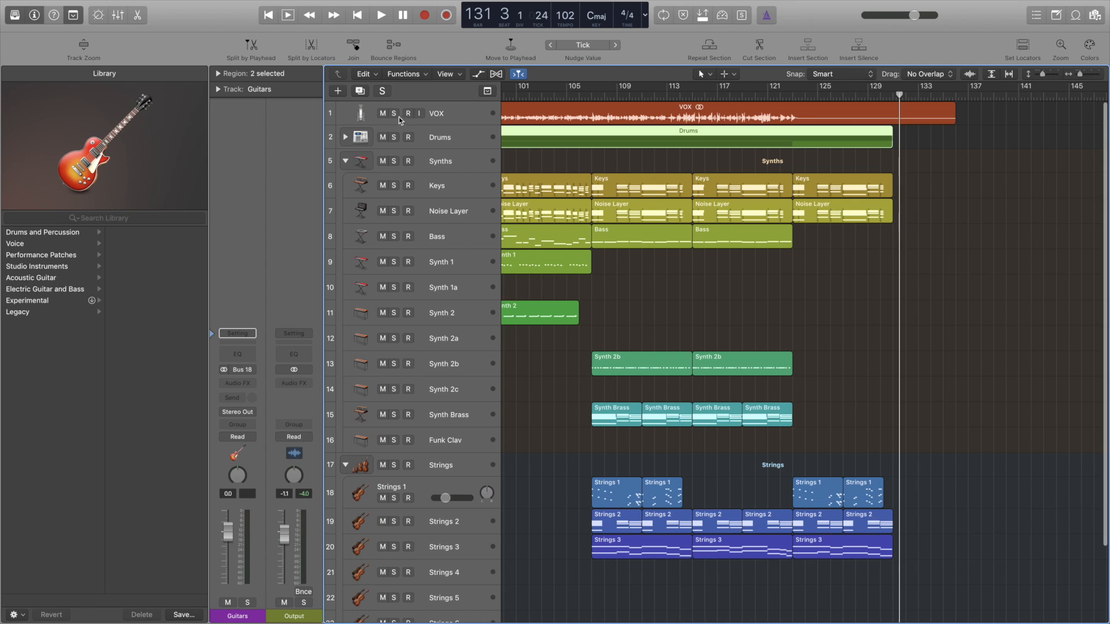
Step: Select the VOX track and collapse the Synths and Strings track stacks
{"action": "left_click", "coordinate": [464, 118]}
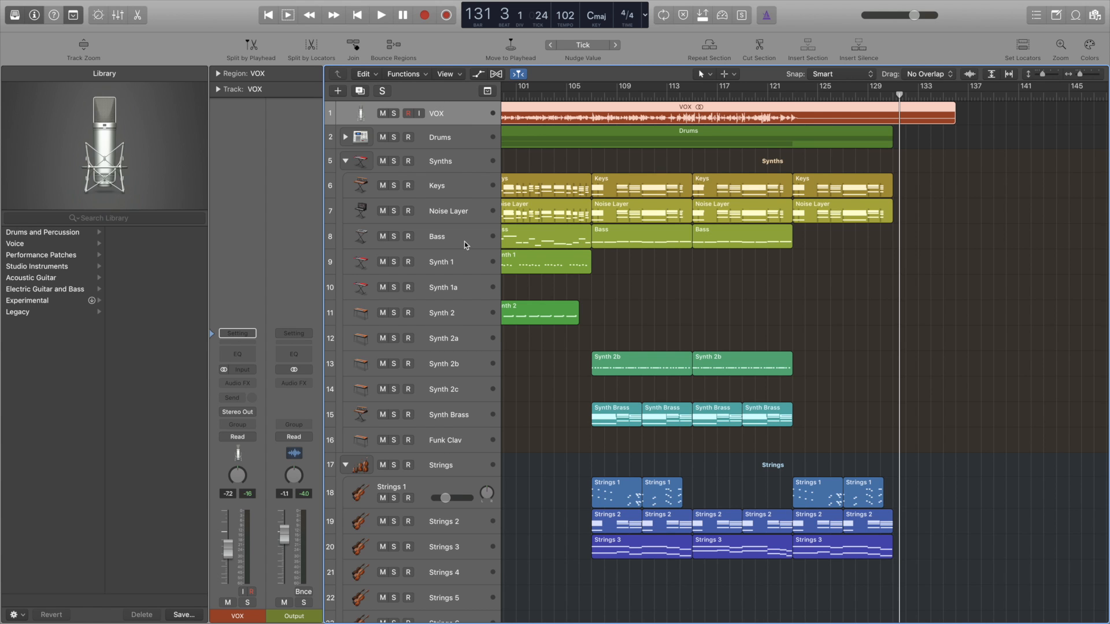
{"action": "scroll", "coordinate": [463, 241], "scroll_direction": "down", "scroll_amount": 3}
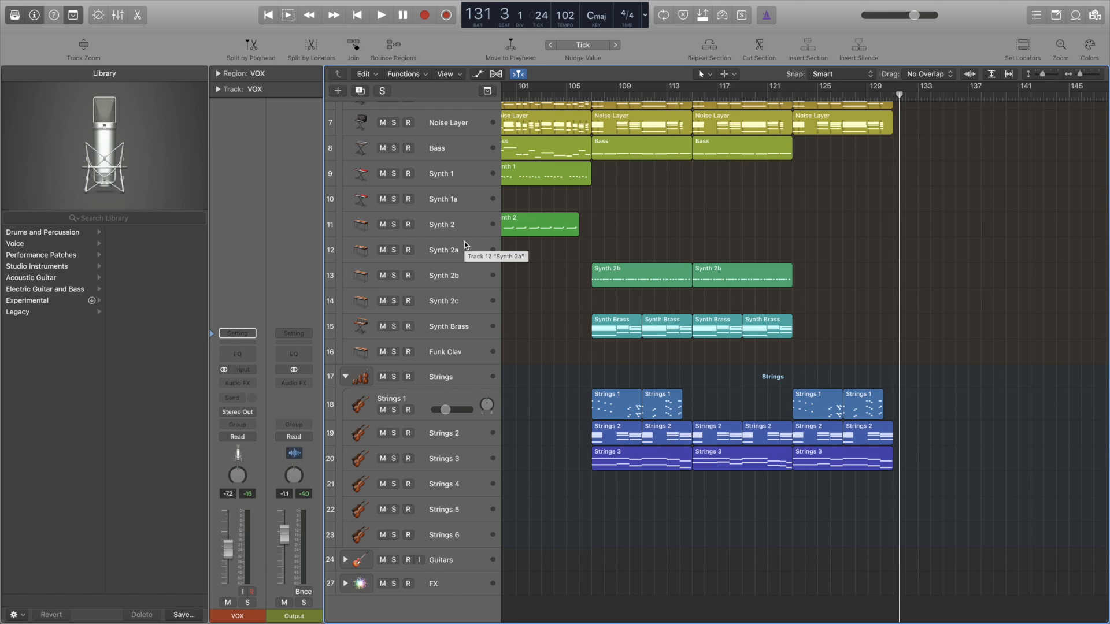
{"action": "scroll", "coordinate": [464, 241], "scroll_direction": "up", "scroll_amount": 3}
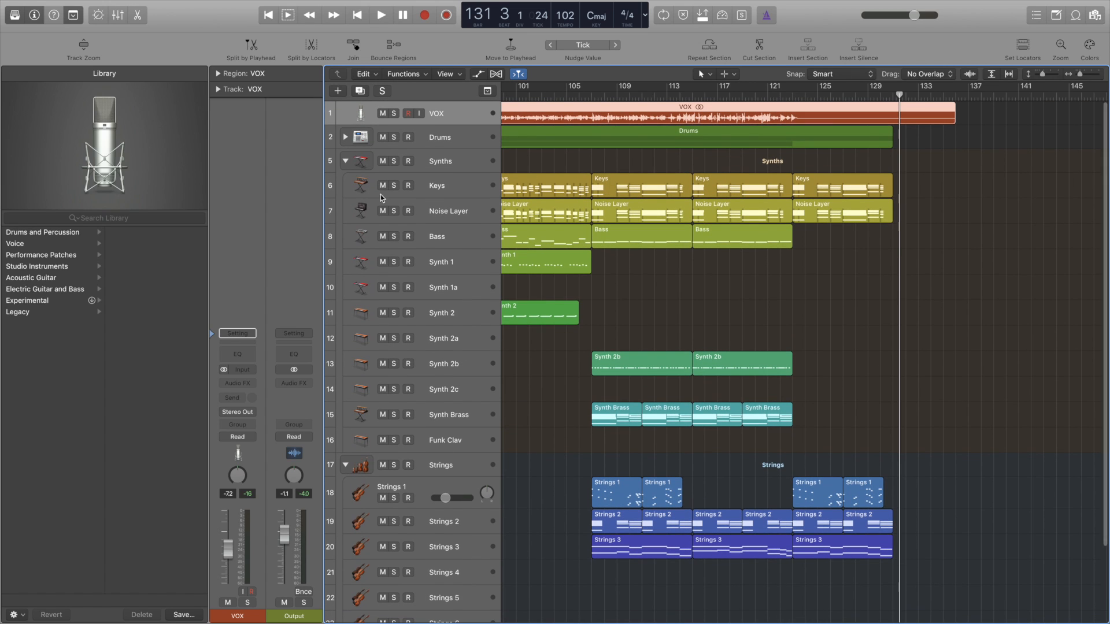
{"action": "left_click", "coordinate": [345, 161]}
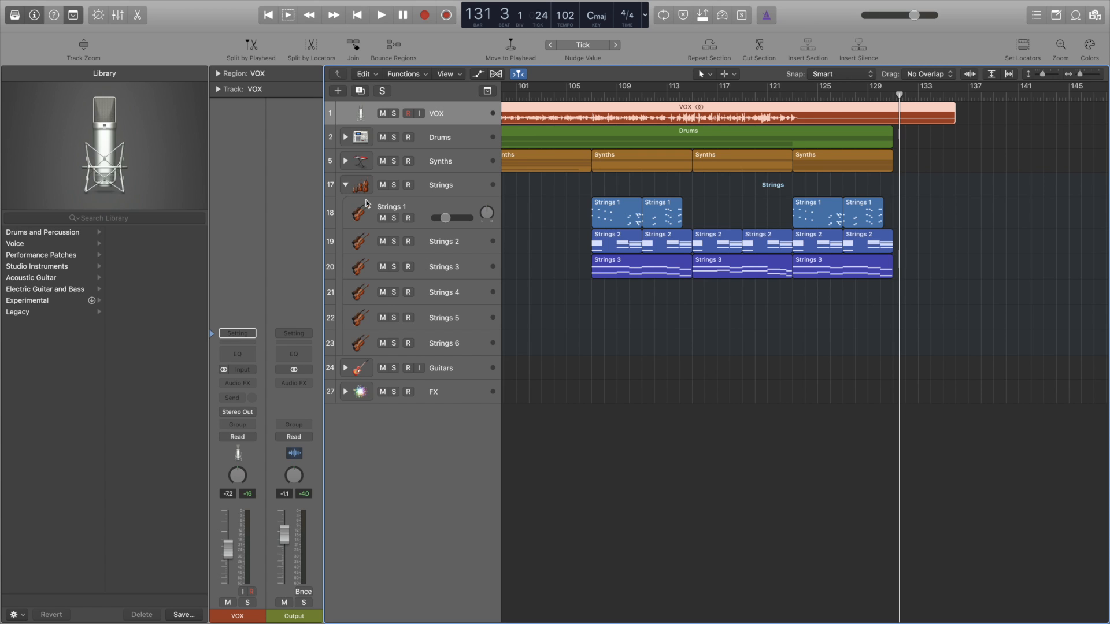
{"action": "left_click", "coordinate": [345, 185]}
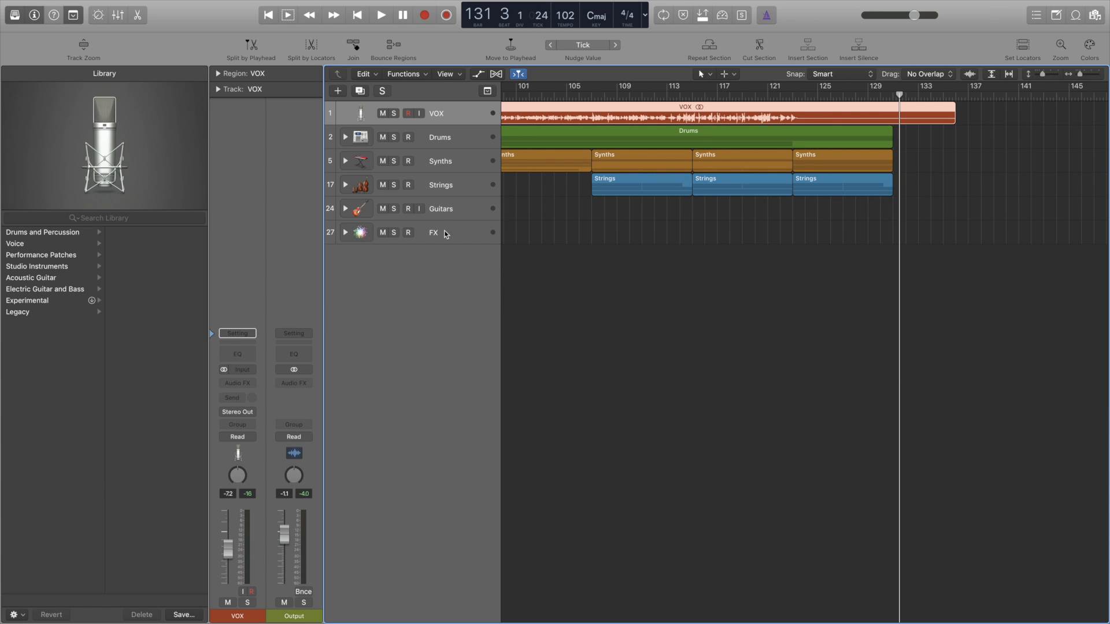
Step: Expand the Strings stack and select the Strings 1 track
{"action": "left_click", "coordinate": [345, 185]}
{"action": "left_click", "coordinate": [428, 241]}
{"action": "left_click", "coordinate": [421, 204]}
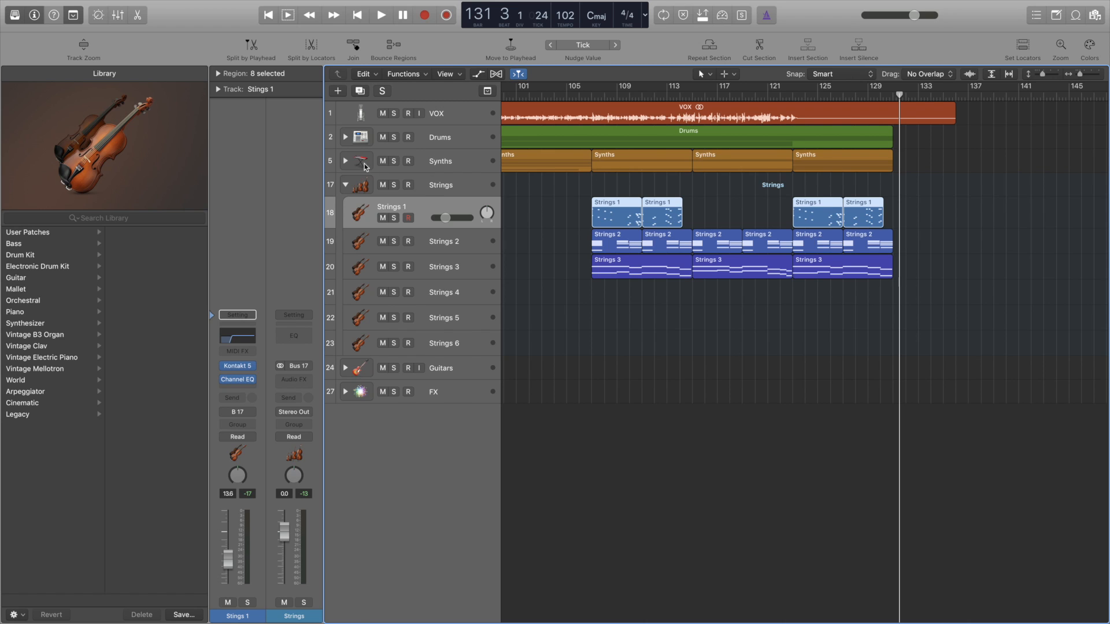
Step: Expand the Synths stack and select its Keys, Bass and Synth 1 tracks in turn, reviewing the regions around bars 89–131
{"action": "left_click", "coordinate": [346, 161]}
{"action": "left_click", "coordinate": [439, 193]}
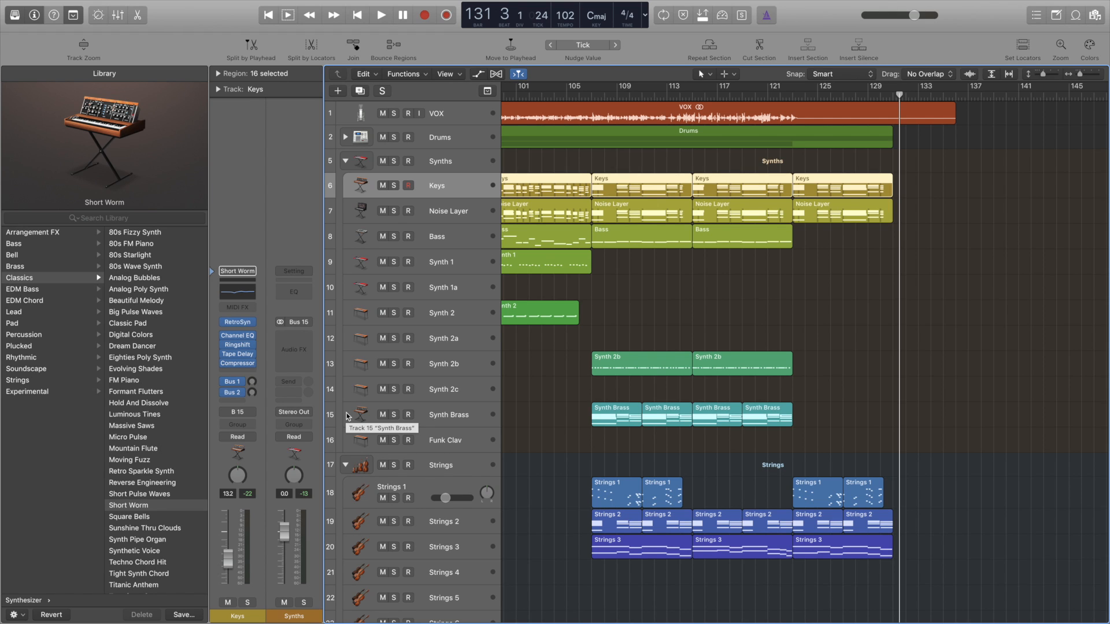
{"action": "left_click", "coordinate": [439, 244]}
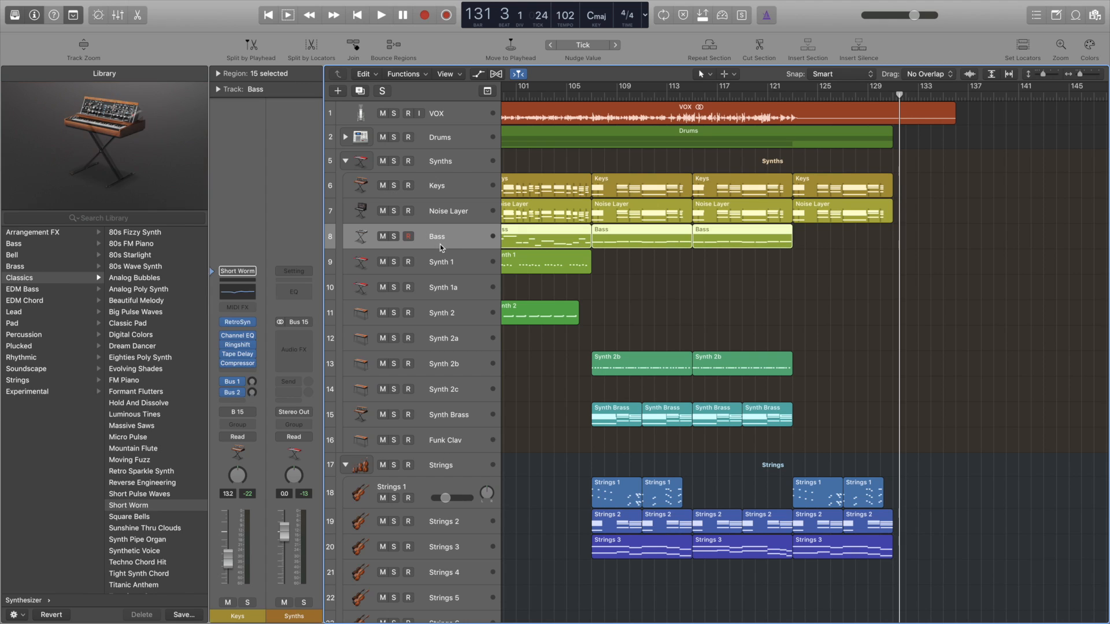
{"action": "left_click", "coordinate": [440, 272]}
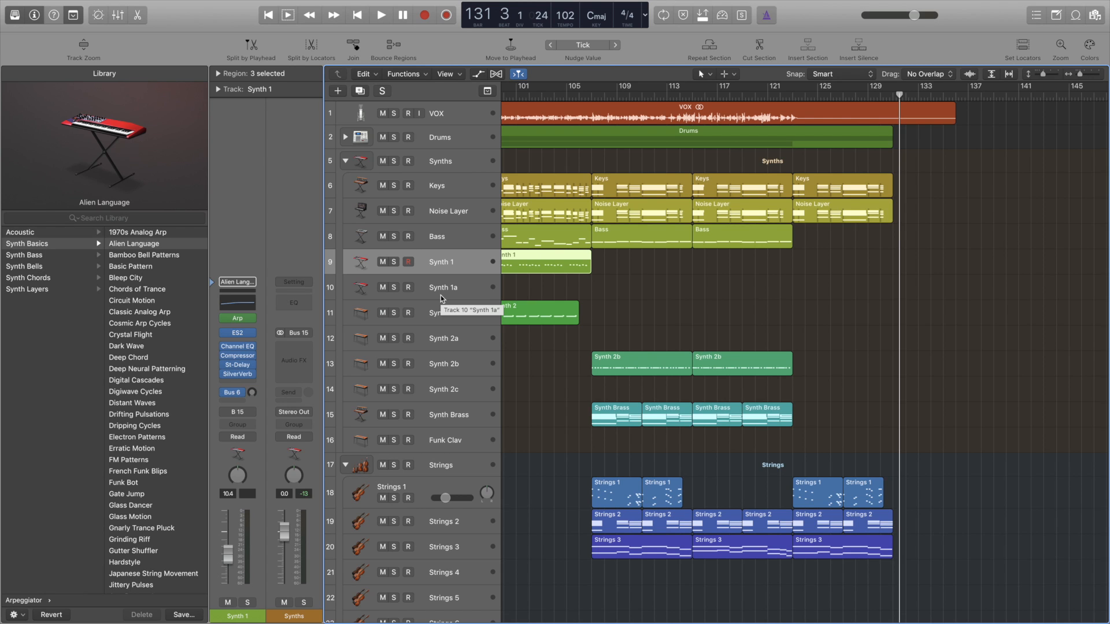
{"action": "scroll", "coordinate": [600, 261], "scroll_direction": "left", "scroll_amount": 5}
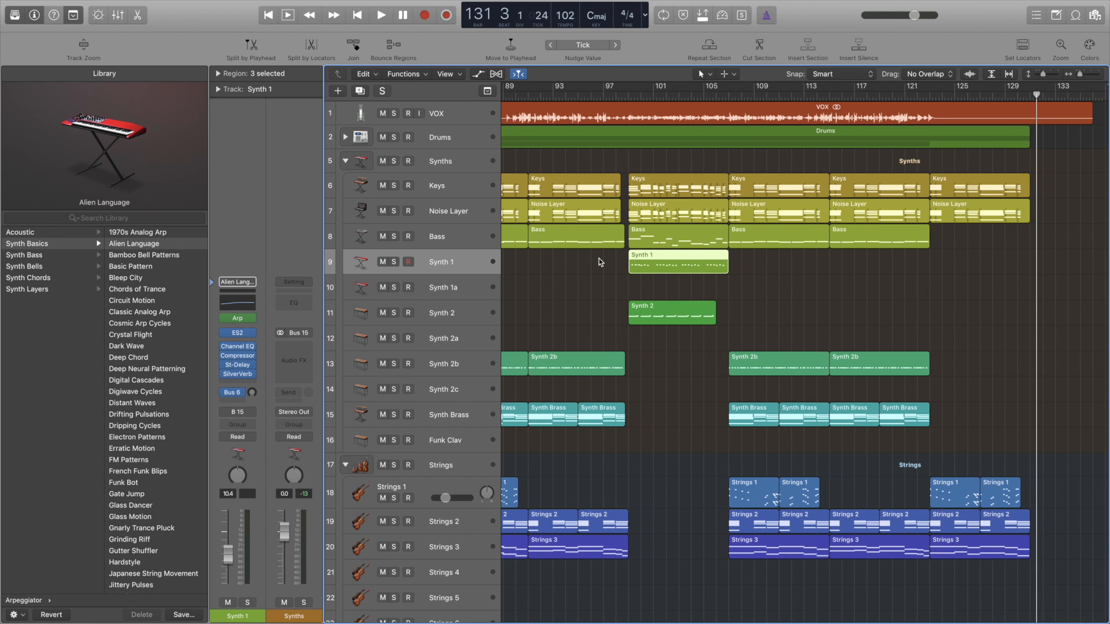
{"action": "scroll", "coordinate": [600, 262], "scroll_direction": "left", "scroll_amount": 1}
{"action": "scroll", "coordinate": [600, 262], "scroll_direction": "left", "scroll_amount": 1}
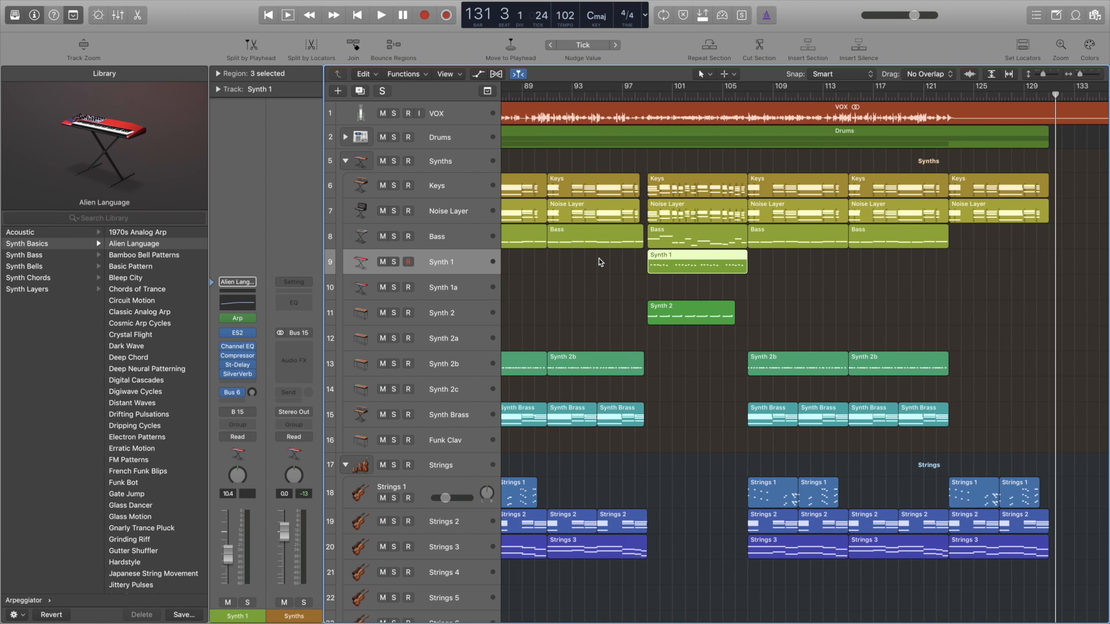
{"action": "scroll", "coordinate": [516, 406], "scroll_direction": "down", "scroll_amount": 2}
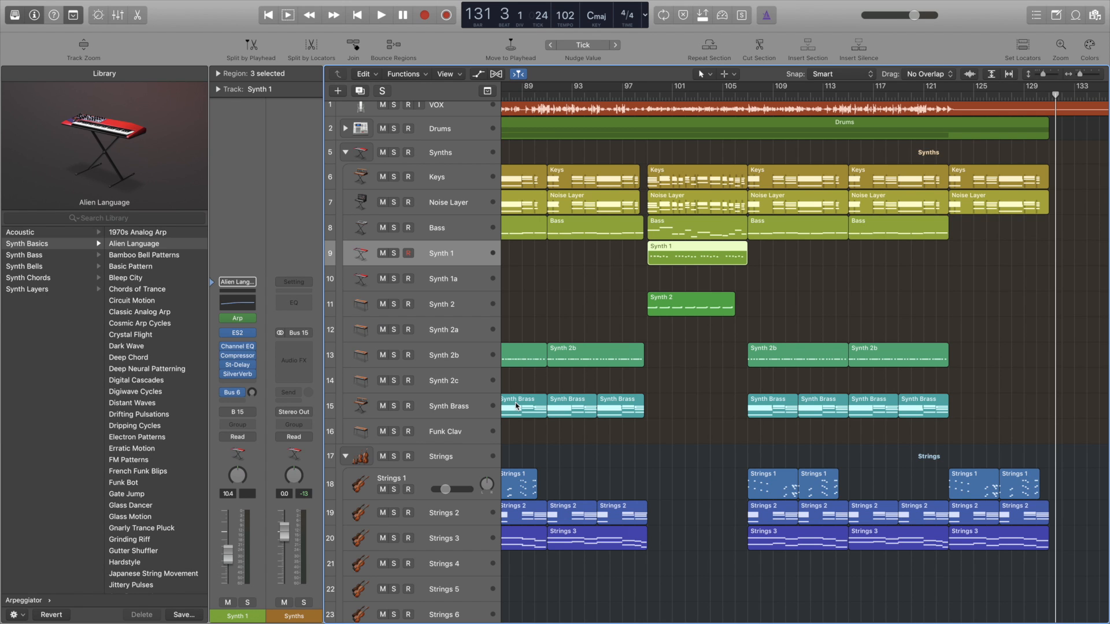
Step: Expand the Drums stack, select its Kick 1 track and show the mixer to view the drum channels
{"action": "scroll", "coordinate": [597, 237], "scroll_direction": "left", "scroll_amount": 5}
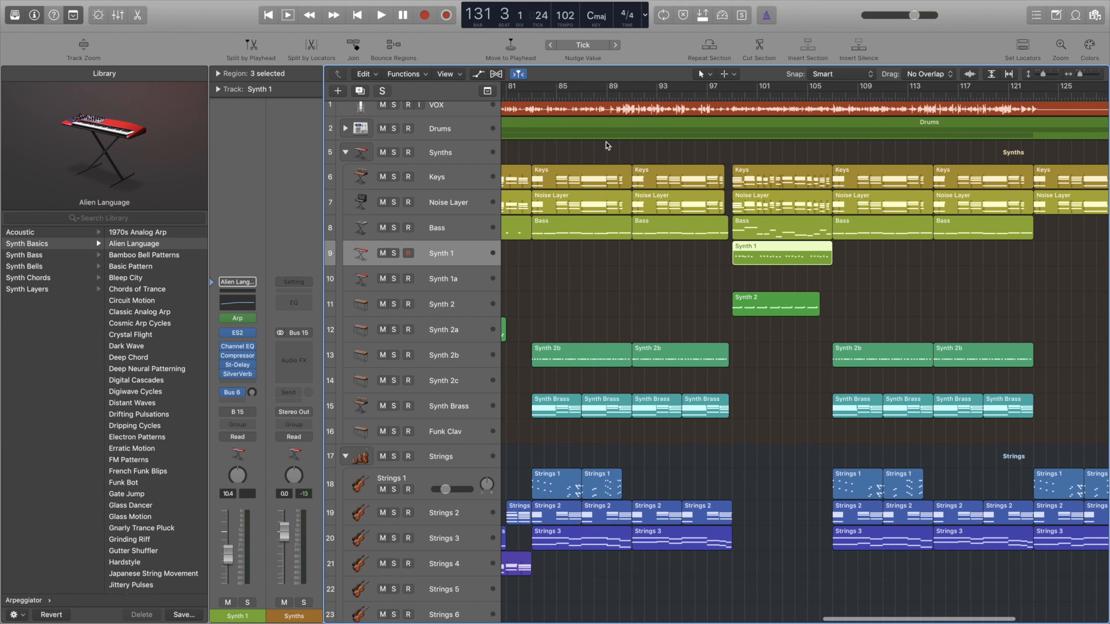
{"action": "left_click", "coordinate": [346, 127]}
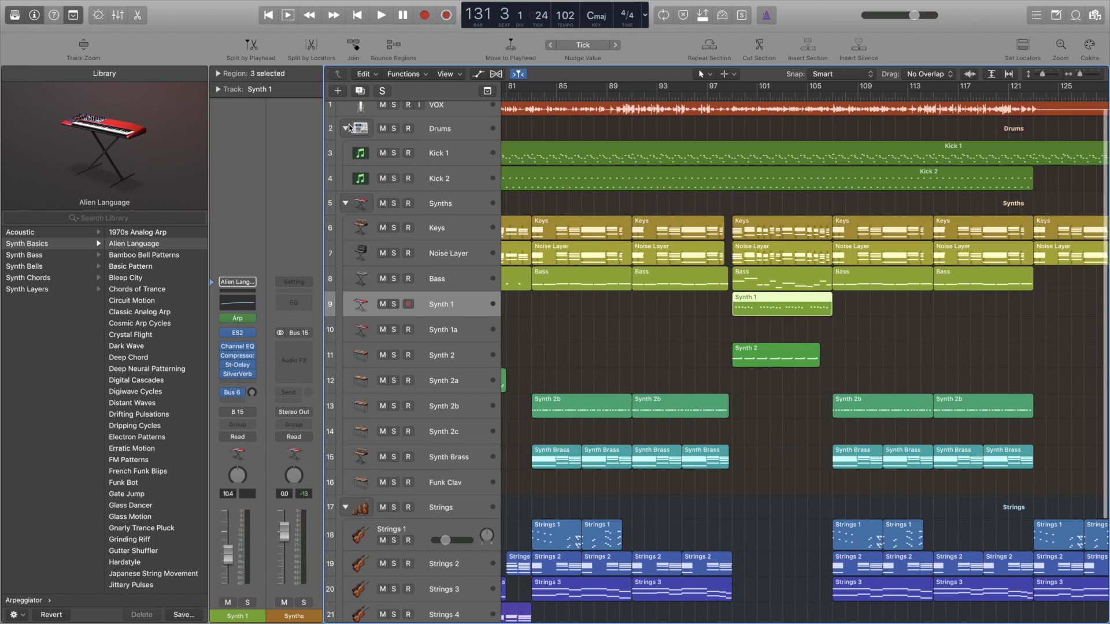
{"action": "scroll", "coordinate": [563, 200], "scroll_direction": "left", "scroll_amount": 15}
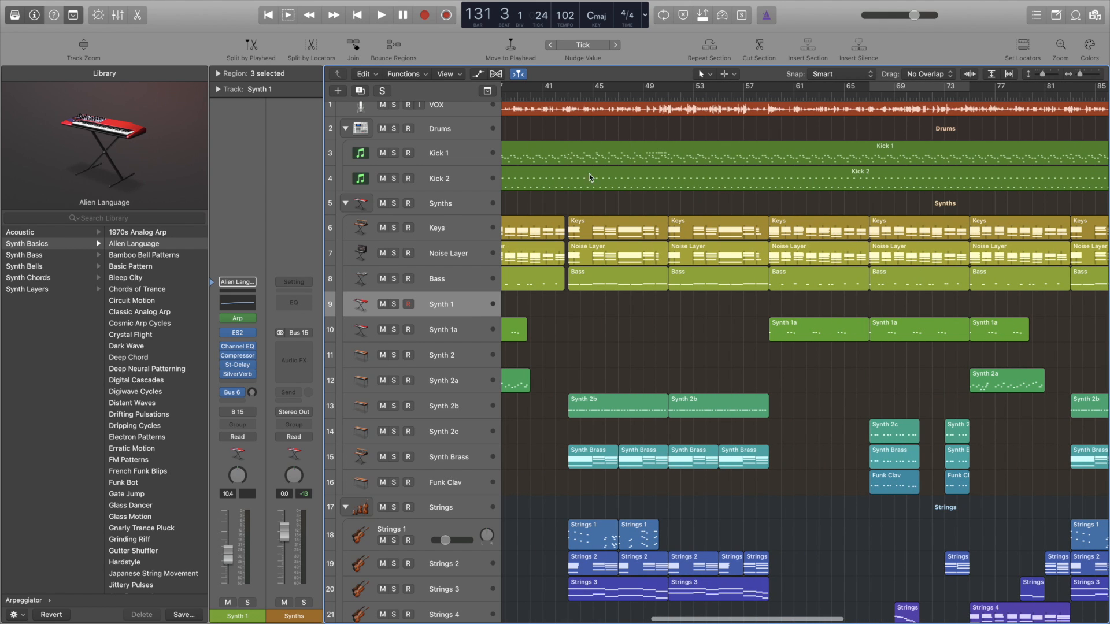
{"action": "left_click", "coordinate": [467, 155]}
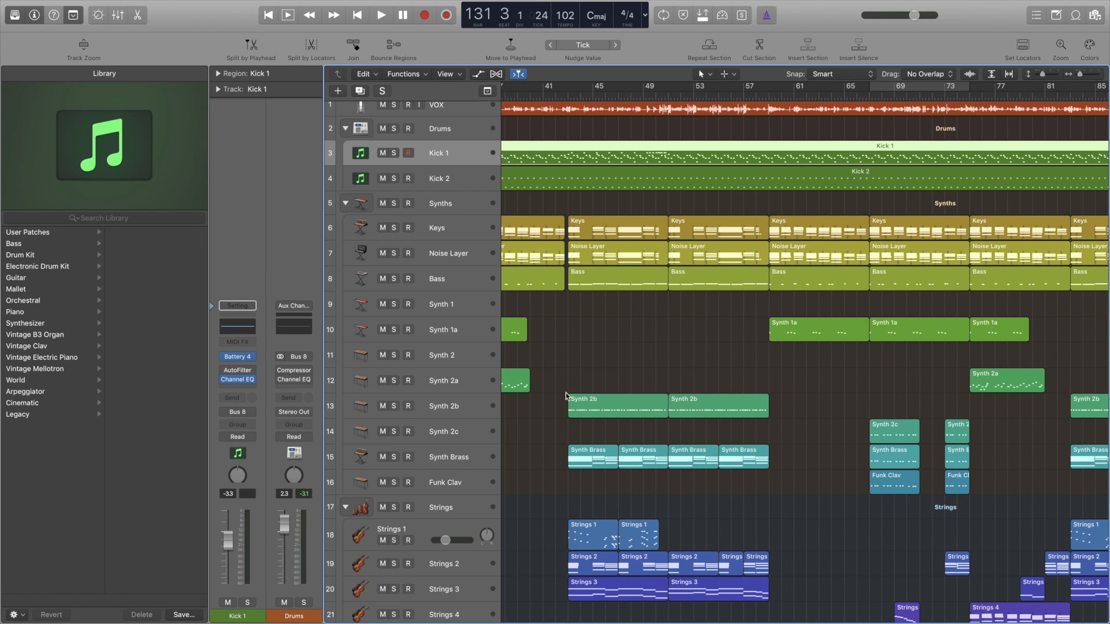
{"action": "key", "text": "x"}
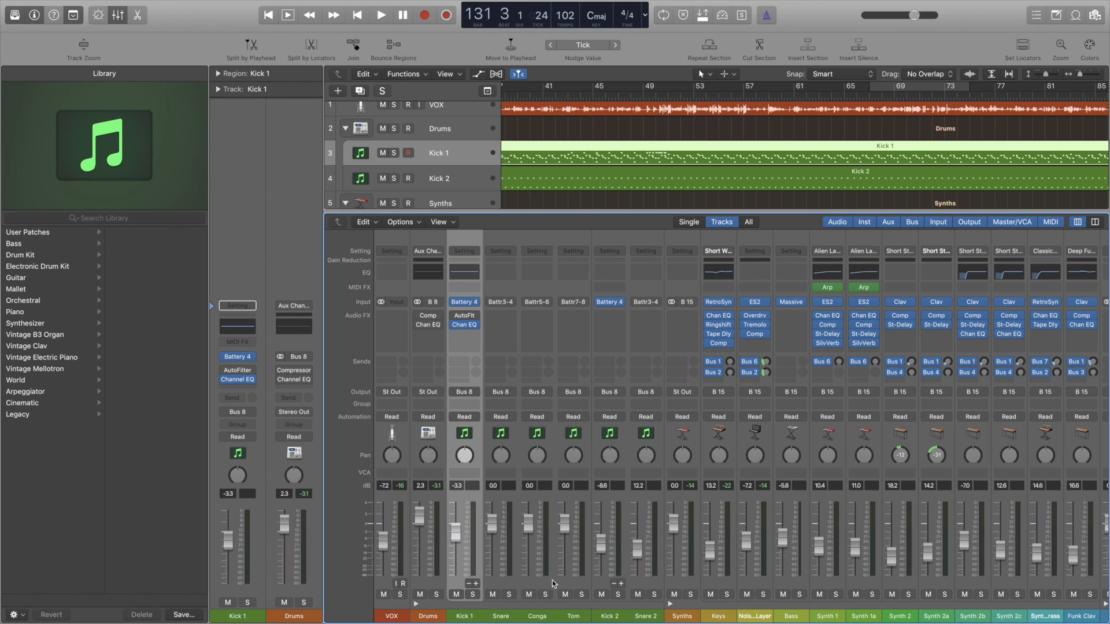
Step: Audition the Drums stack soloed over a cycle range from bar 41 to bar 49, and close the mixer
{"action": "left_click_drag", "start_coordinate": [546, 88], "coordinate": [652, 89]}
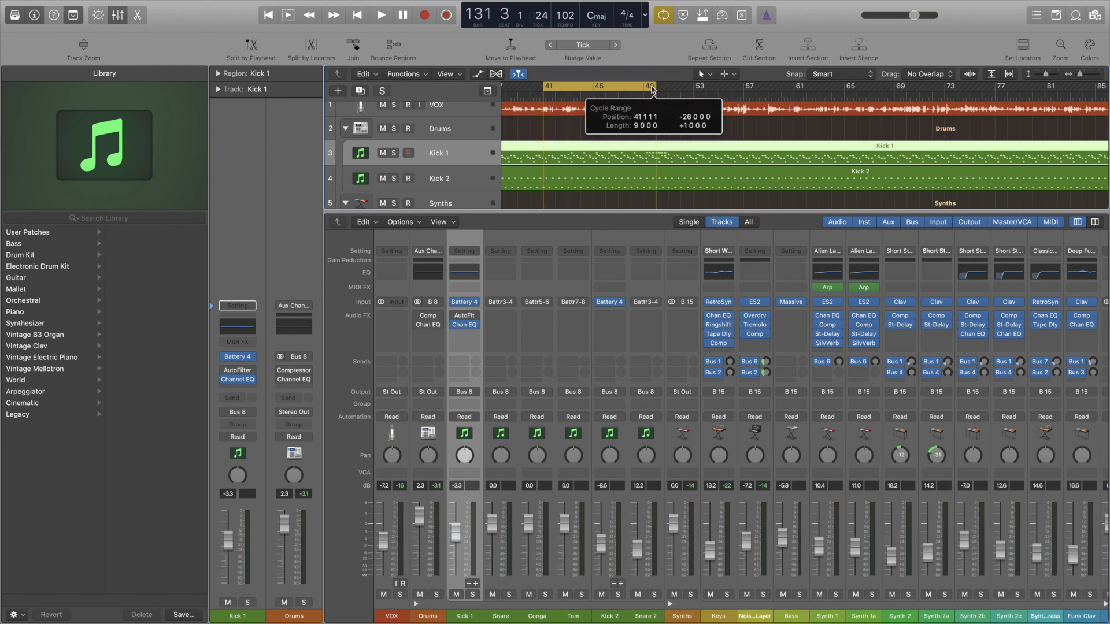
{"action": "left_click", "coordinate": [393, 129]}
{"action": "key", "text": "space"}
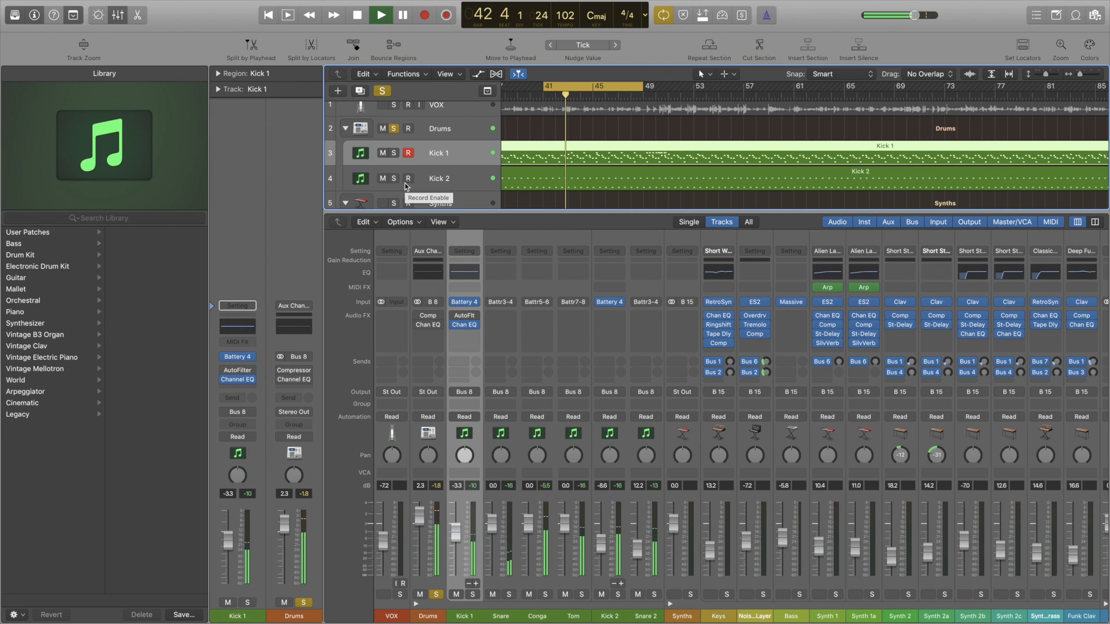
{"action": "key", "text": "space"}
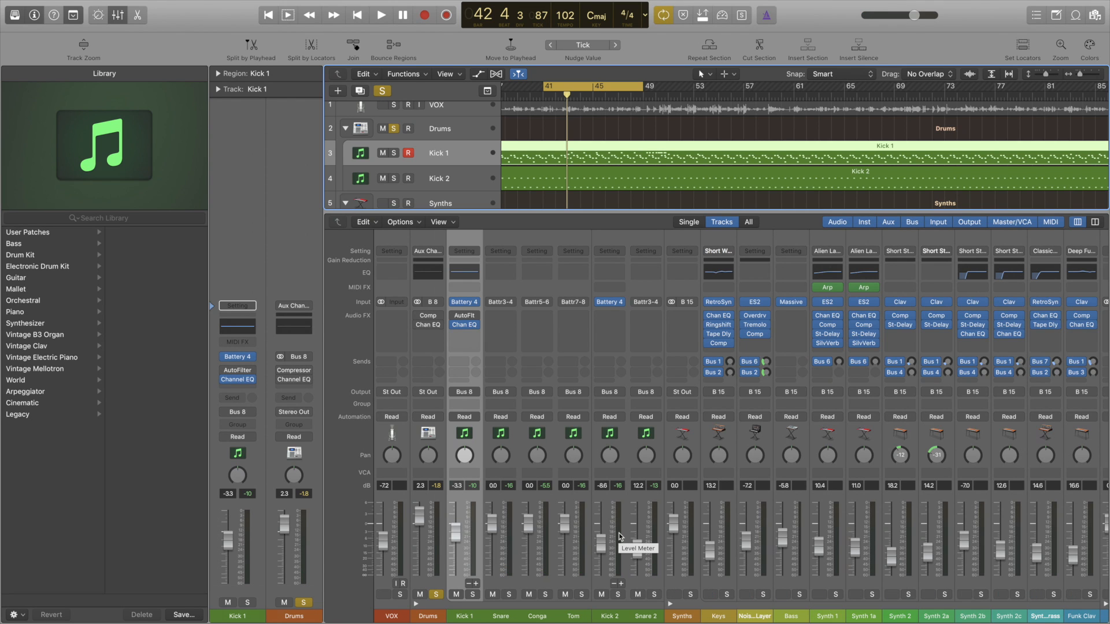
{"action": "key", "text": "x"}
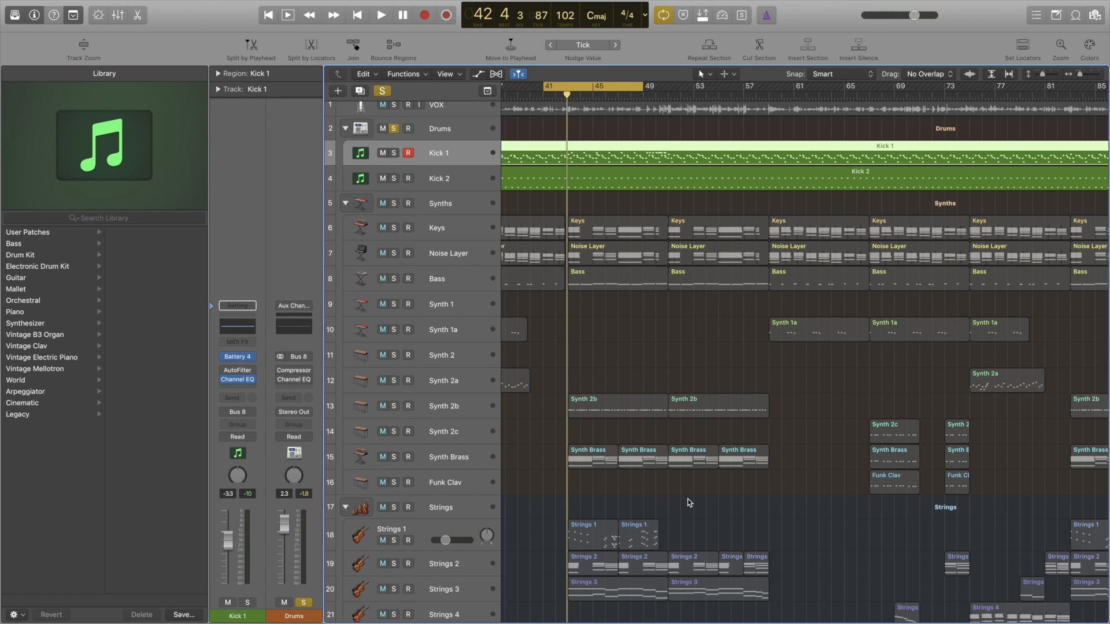
Step: Unsolo the Drums stack, collapse the Drums, Synths and Strings stacks, and fit the whole arrangement in view
{"action": "left_click", "coordinate": [668, 354]}
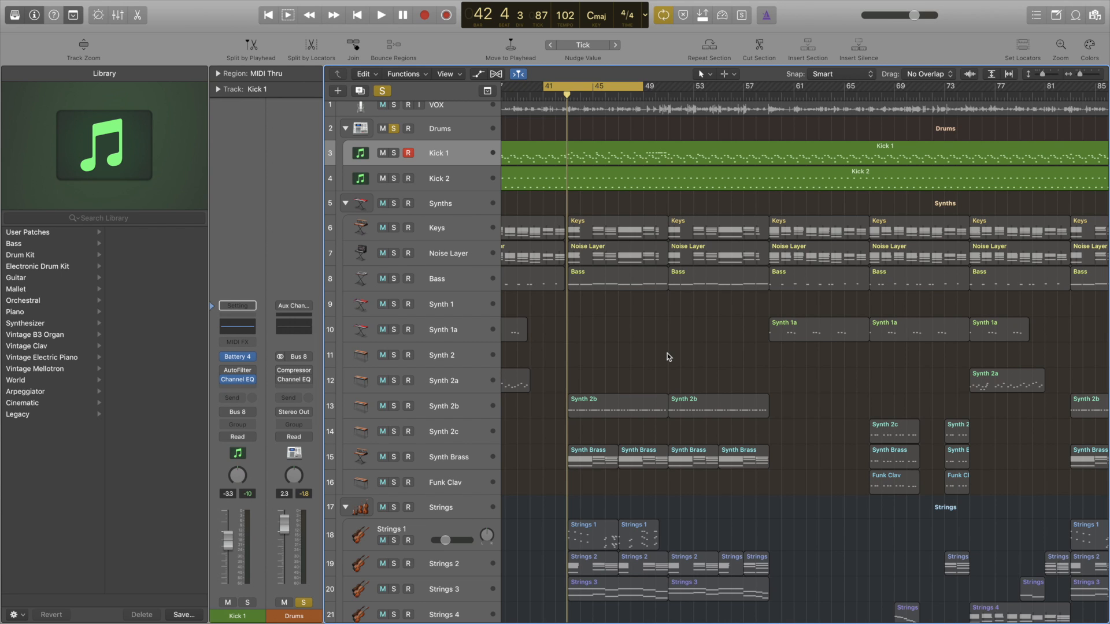
{"action": "scroll", "coordinate": [668, 352], "scroll_direction": "up", "scroll_amount": 1}
{"action": "left_click", "coordinate": [394, 137]}
{"action": "left_click", "coordinate": [345, 137]}
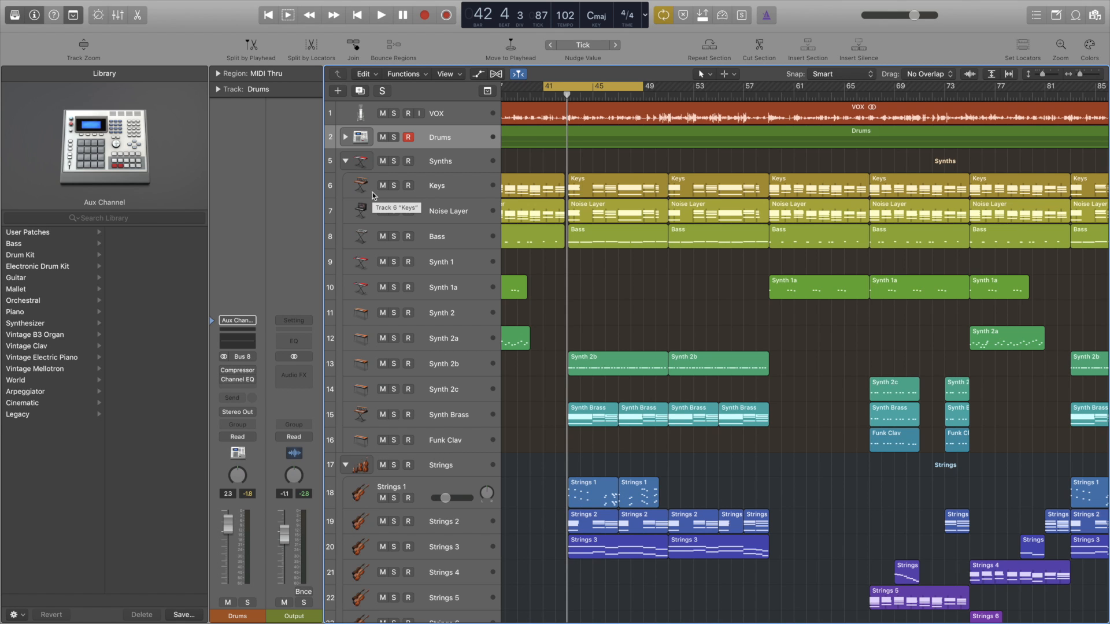
{"action": "left_click", "coordinate": [345, 161]}
{"action": "left_click", "coordinate": [345, 184]}
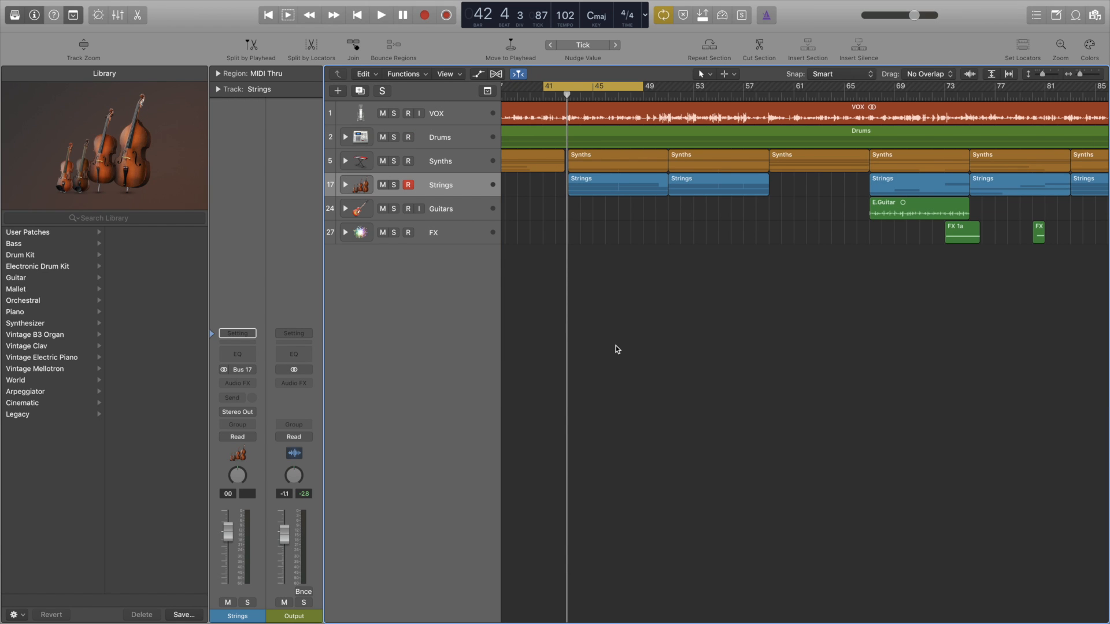
{"action": "key", "text": "z"}
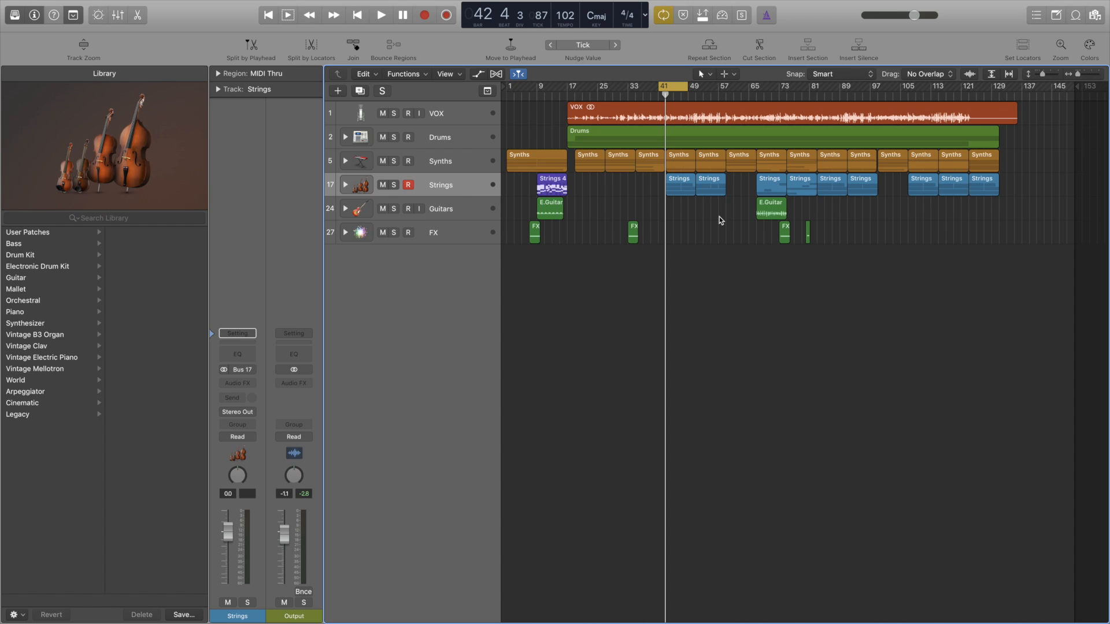
Step: Select the Synths stack, look briefly inside the Synths and Strings stacks, and check the stack channels in the mixer
{"action": "left_click", "coordinate": [439, 151]}
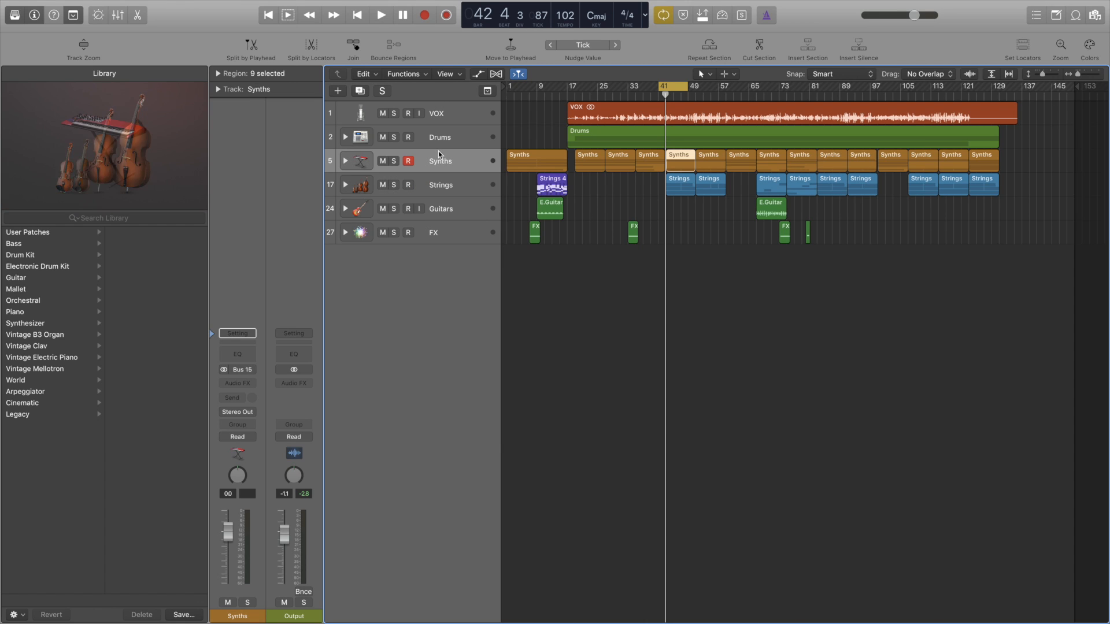
{"action": "left_click", "coordinate": [345, 162]}
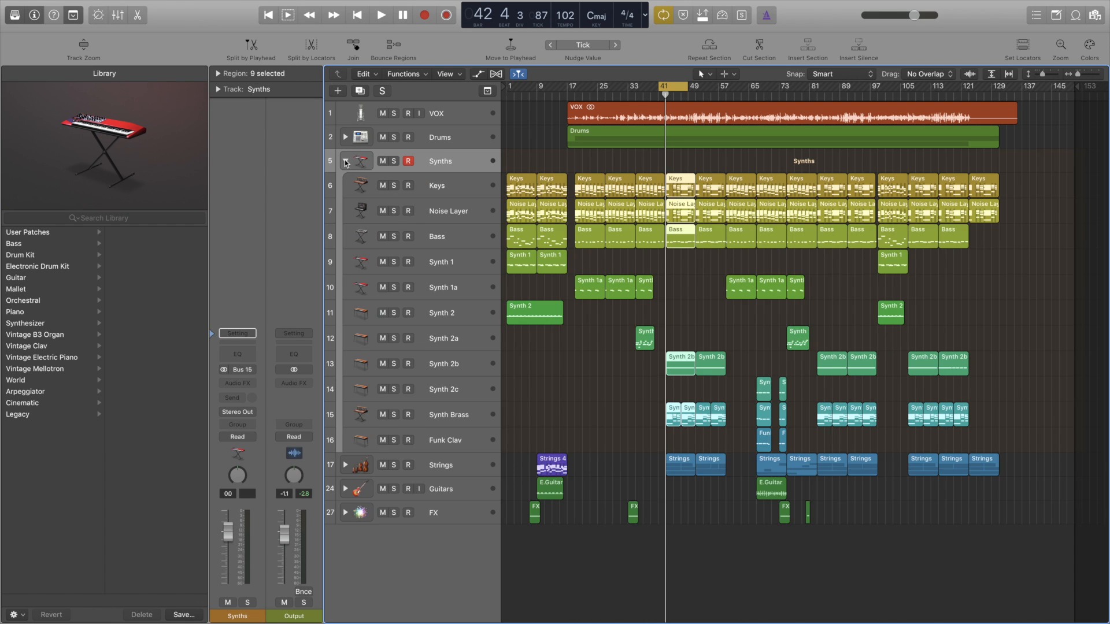
{"action": "left_click", "coordinate": [345, 161]}
{"action": "left_click", "coordinate": [345, 185]}
{"action": "left_click", "coordinate": [345, 185]}
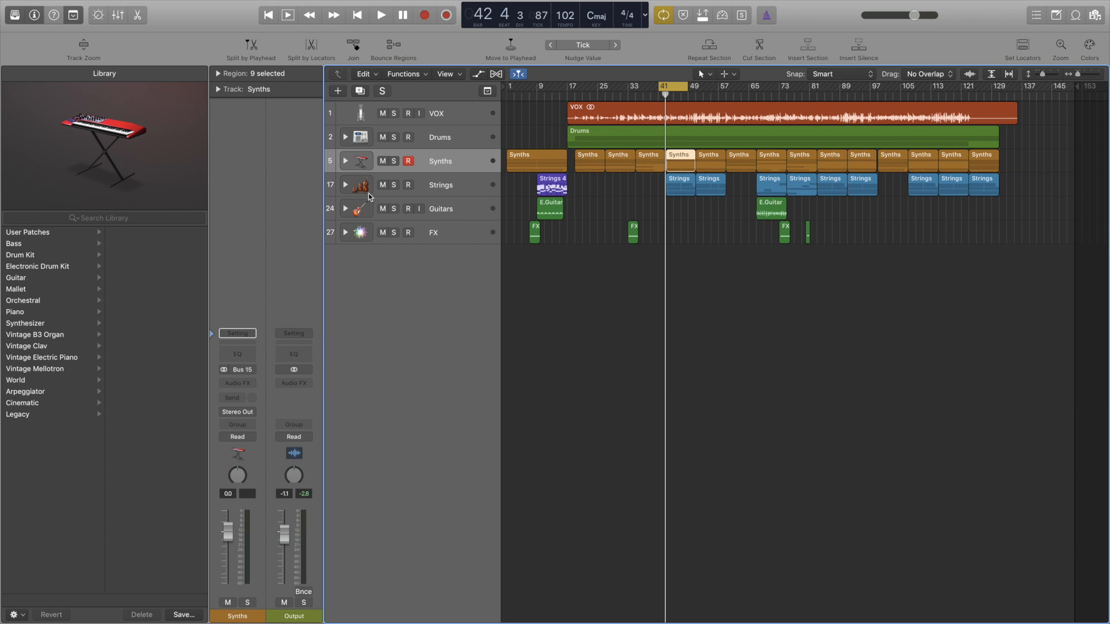
{"action": "key", "text": "x"}
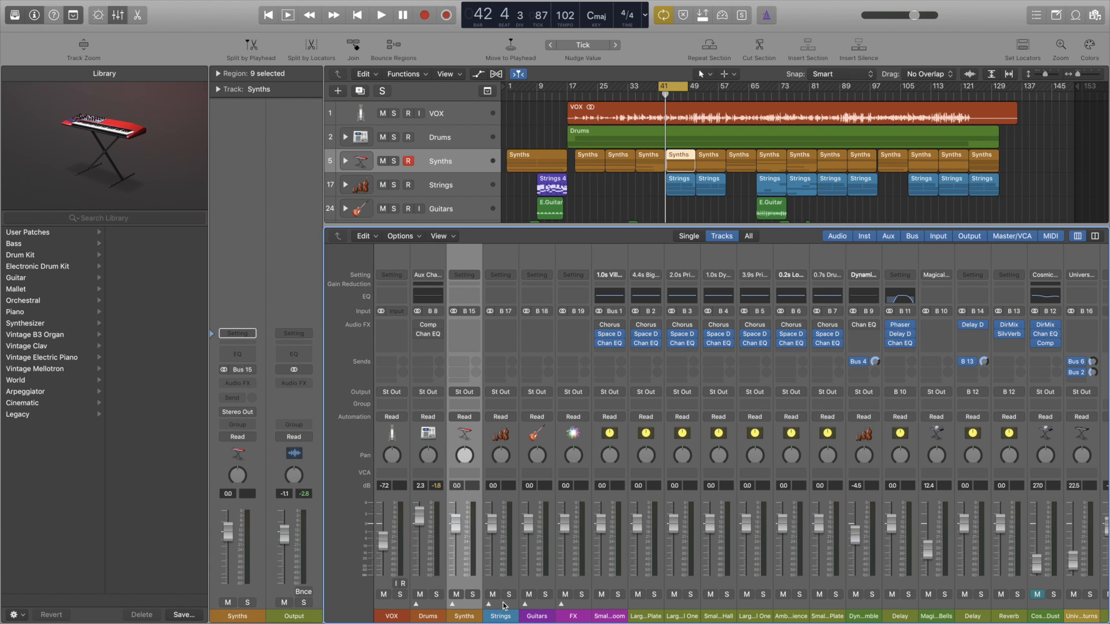
{"action": "key", "text": "x"}
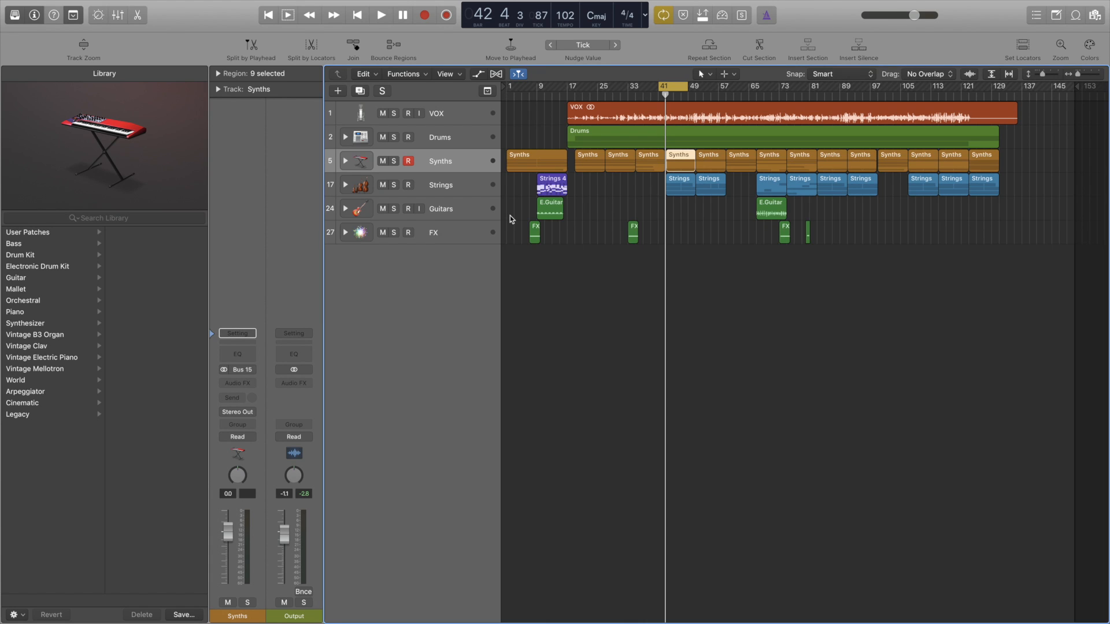
Step: Expand the FX, Guitars, Strings, Synths and Drums stacks and review the full track list of the arrangement
{"action": "left_click", "coordinate": [345, 231]}
{"action": "left_click", "coordinate": [345, 208]}
{"action": "left_click", "coordinate": [345, 185]}
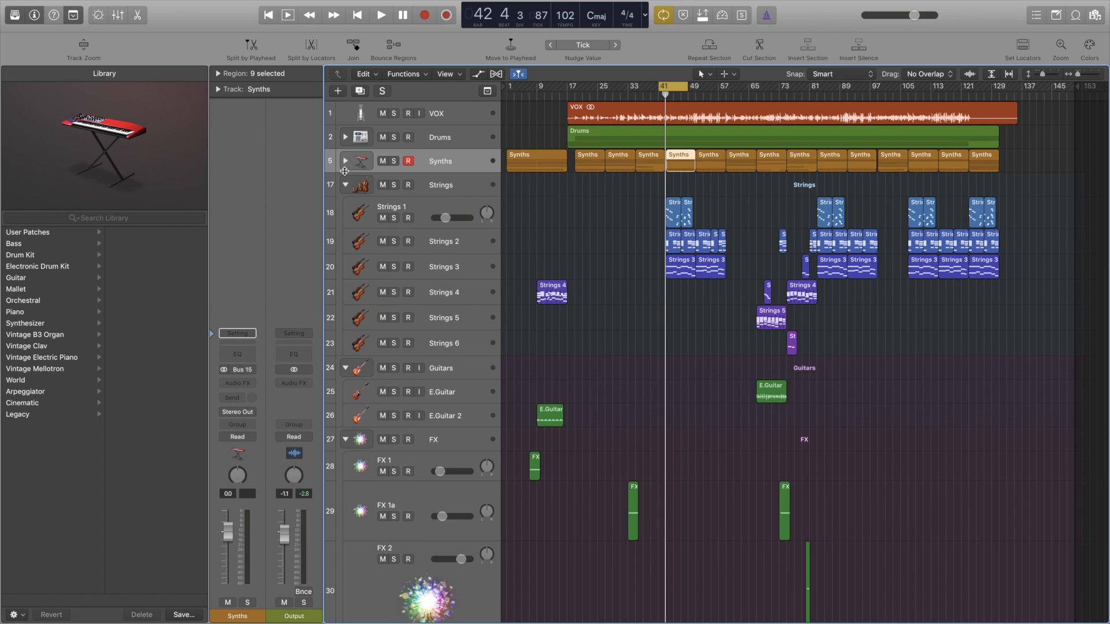
{"action": "left_click", "coordinate": [346, 160]}
{"action": "left_click", "coordinate": [345, 137]}
{"action": "scroll", "coordinate": [569, 292], "scroll_direction": "down", "scroll_amount": 5}
{"action": "scroll", "coordinate": [569, 292], "scroll_direction": "down", "scroll_amount": 5}
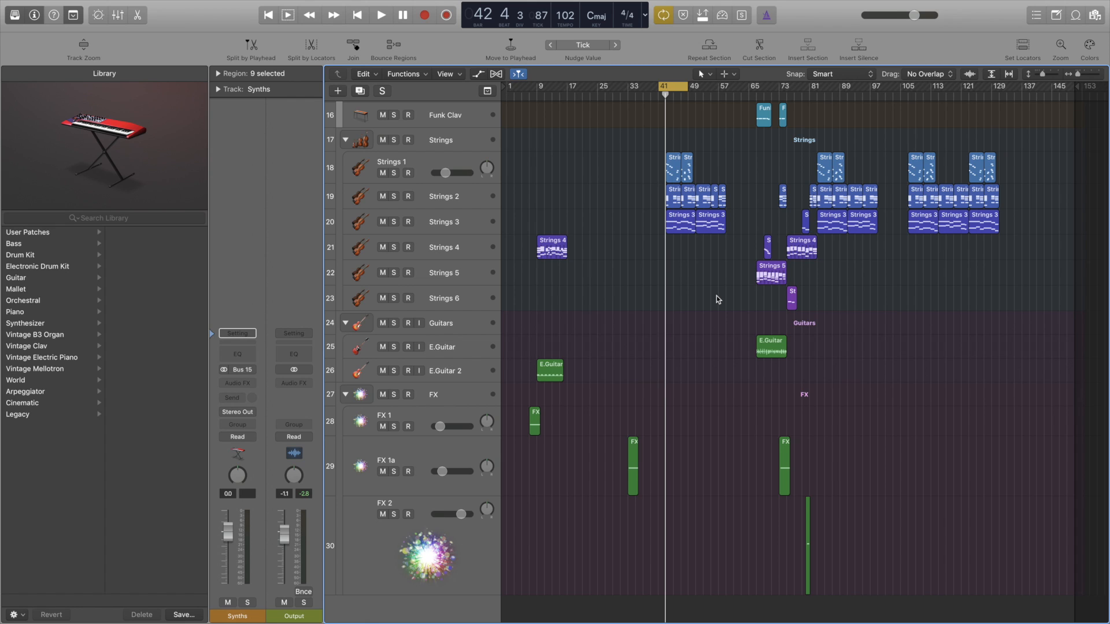
{"action": "scroll", "coordinate": [877, 307], "scroll_direction": "up", "scroll_amount": 8}
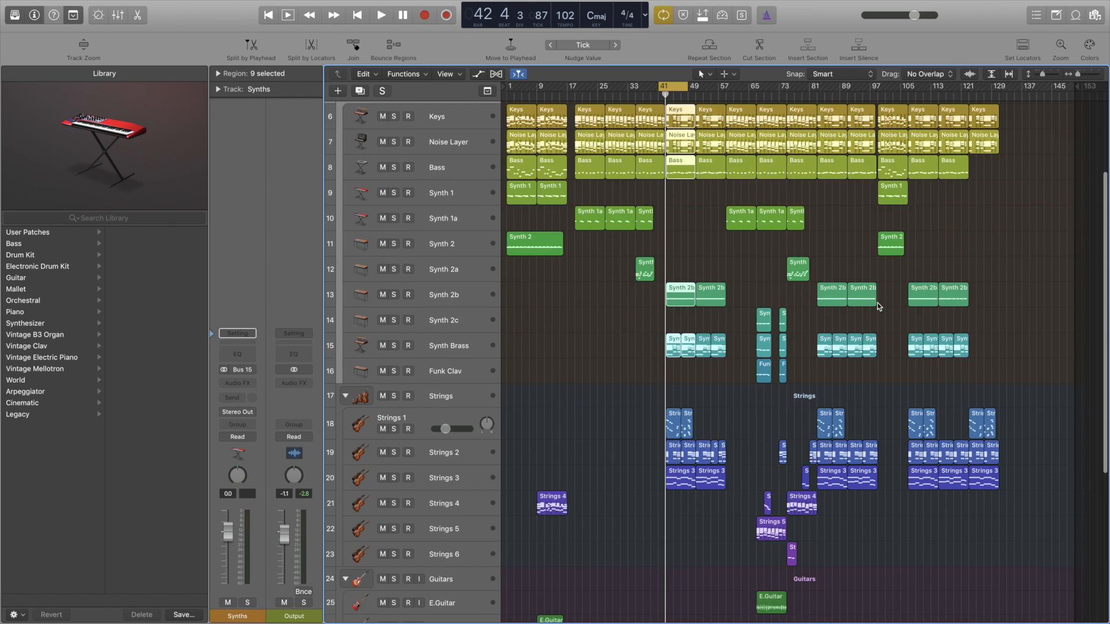
{"action": "scroll", "coordinate": [877, 306], "scroll_direction": "up", "scroll_amount": 4}
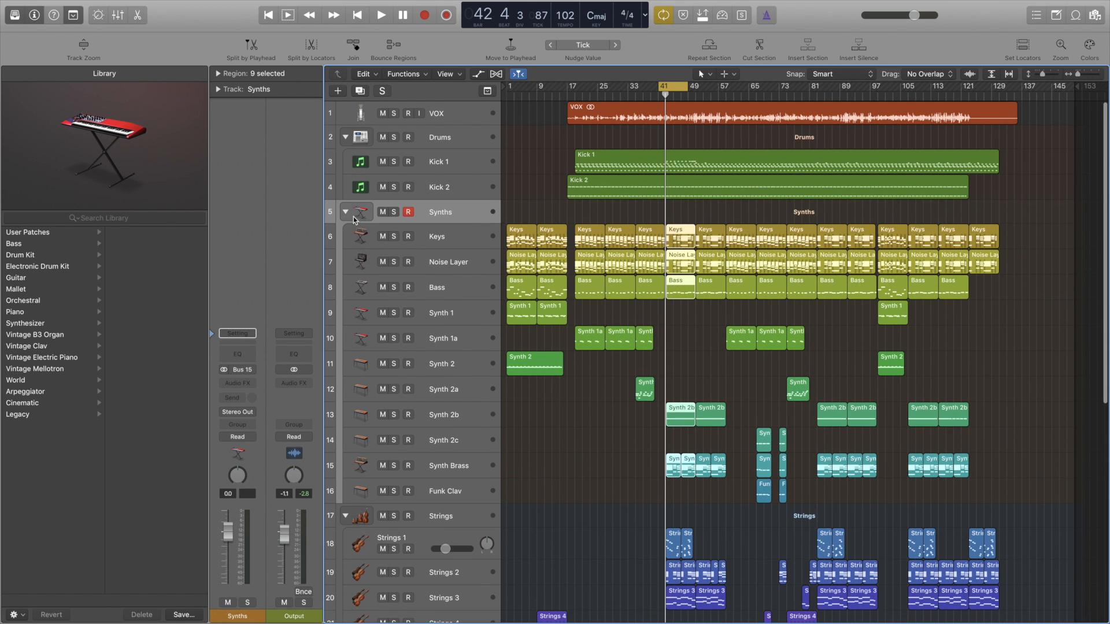